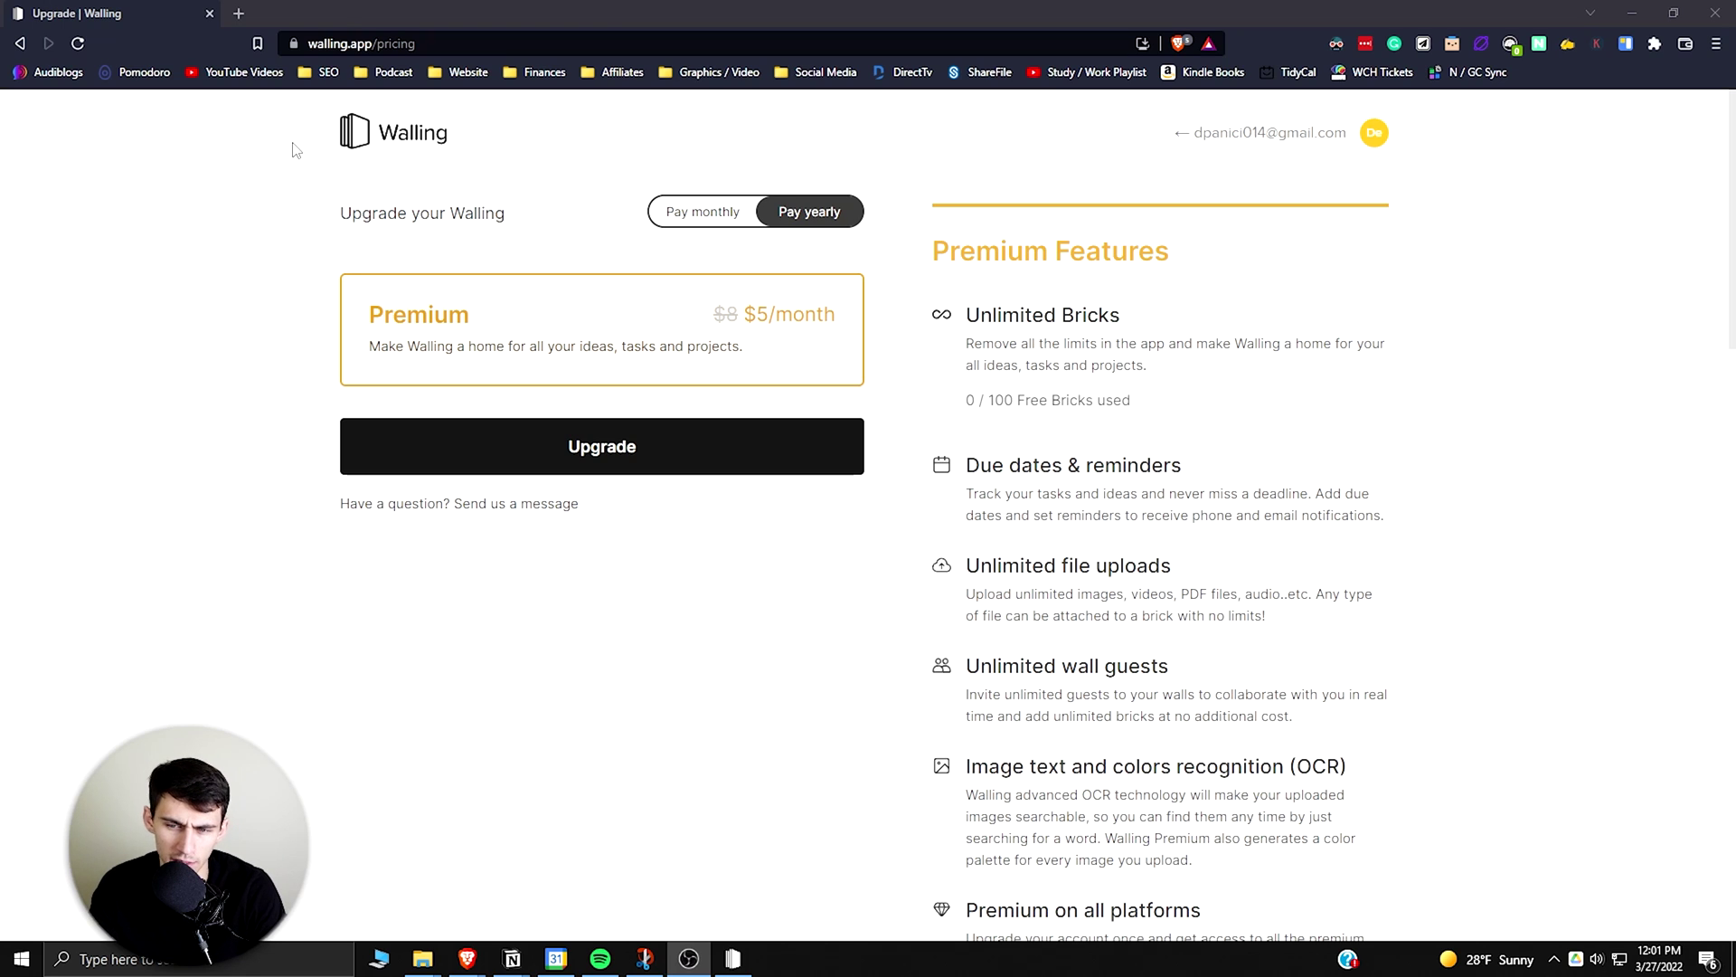
Scroll through the Premium plan features on the walling.app pricing page.
{"action": "scroll", "coordinate": [1308, 483], "scroll_direction": "down", "scroll_amount": 1}
{"action": "scroll", "coordinate": [1275, 480], "scroll_direction": "up", "scroll_amount": 1}
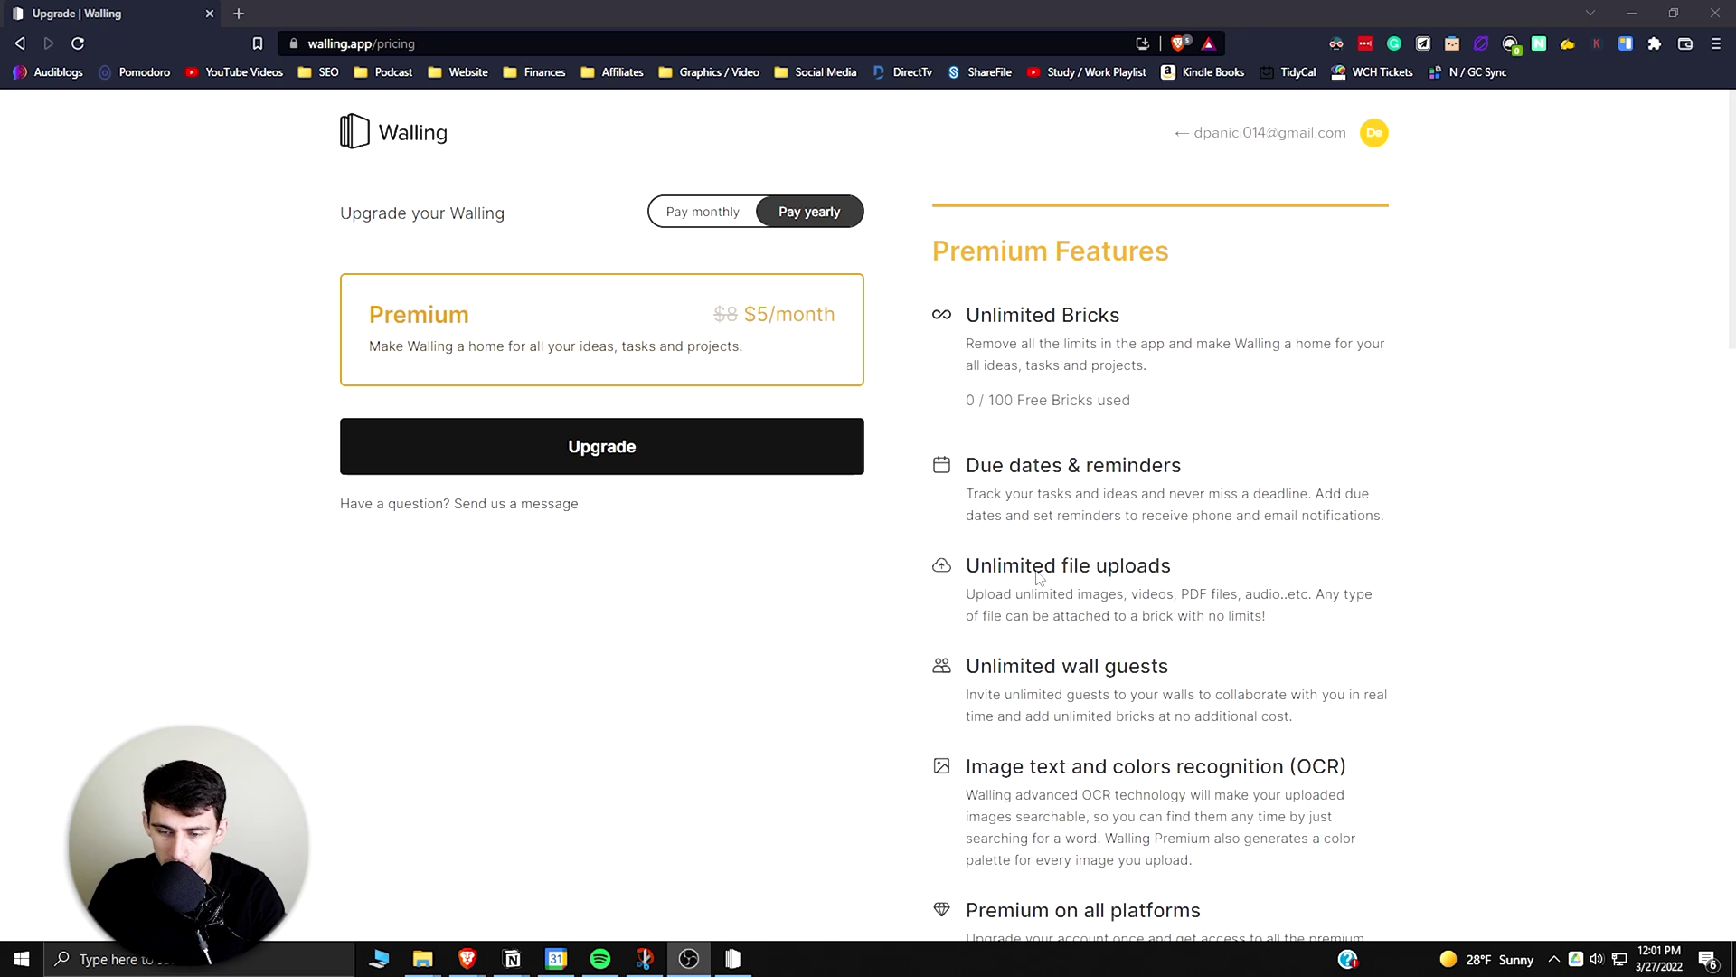
{"action": "scroll", "coordinate": [1039, 578], "scroll_direction": "down", "scroll_amount": 1}
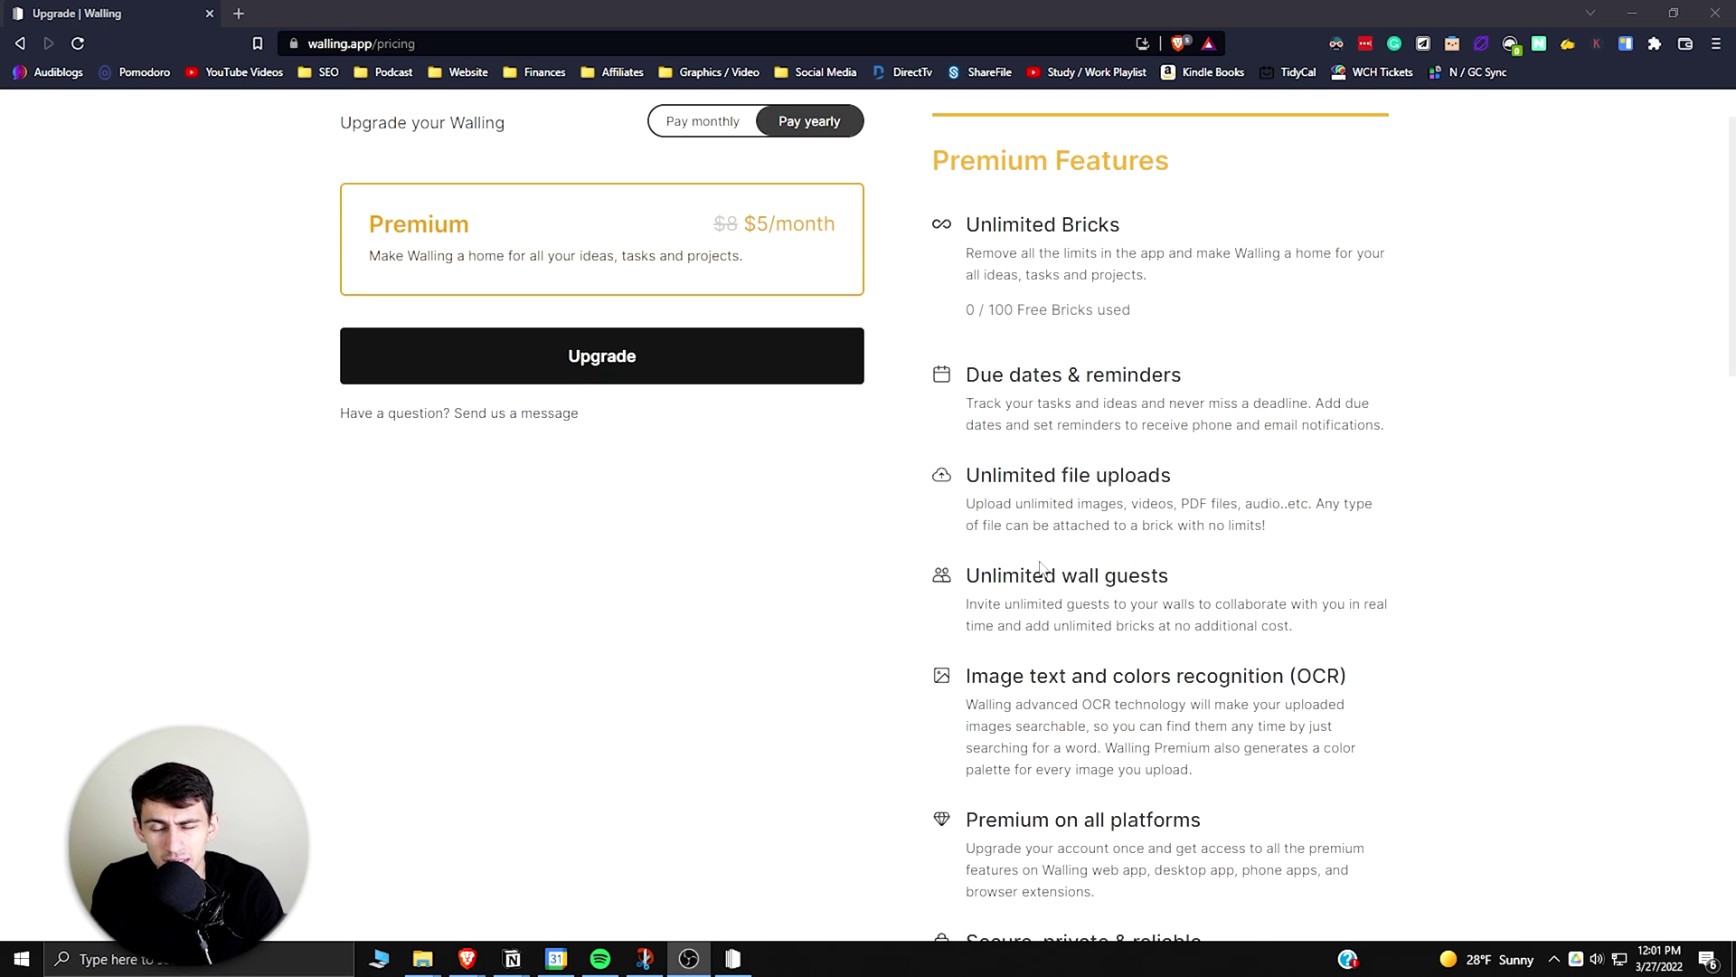
{"action": "scroll", "coordinate": [1088, 491], "scroll_direction": "down", "scroll_amount": 4}
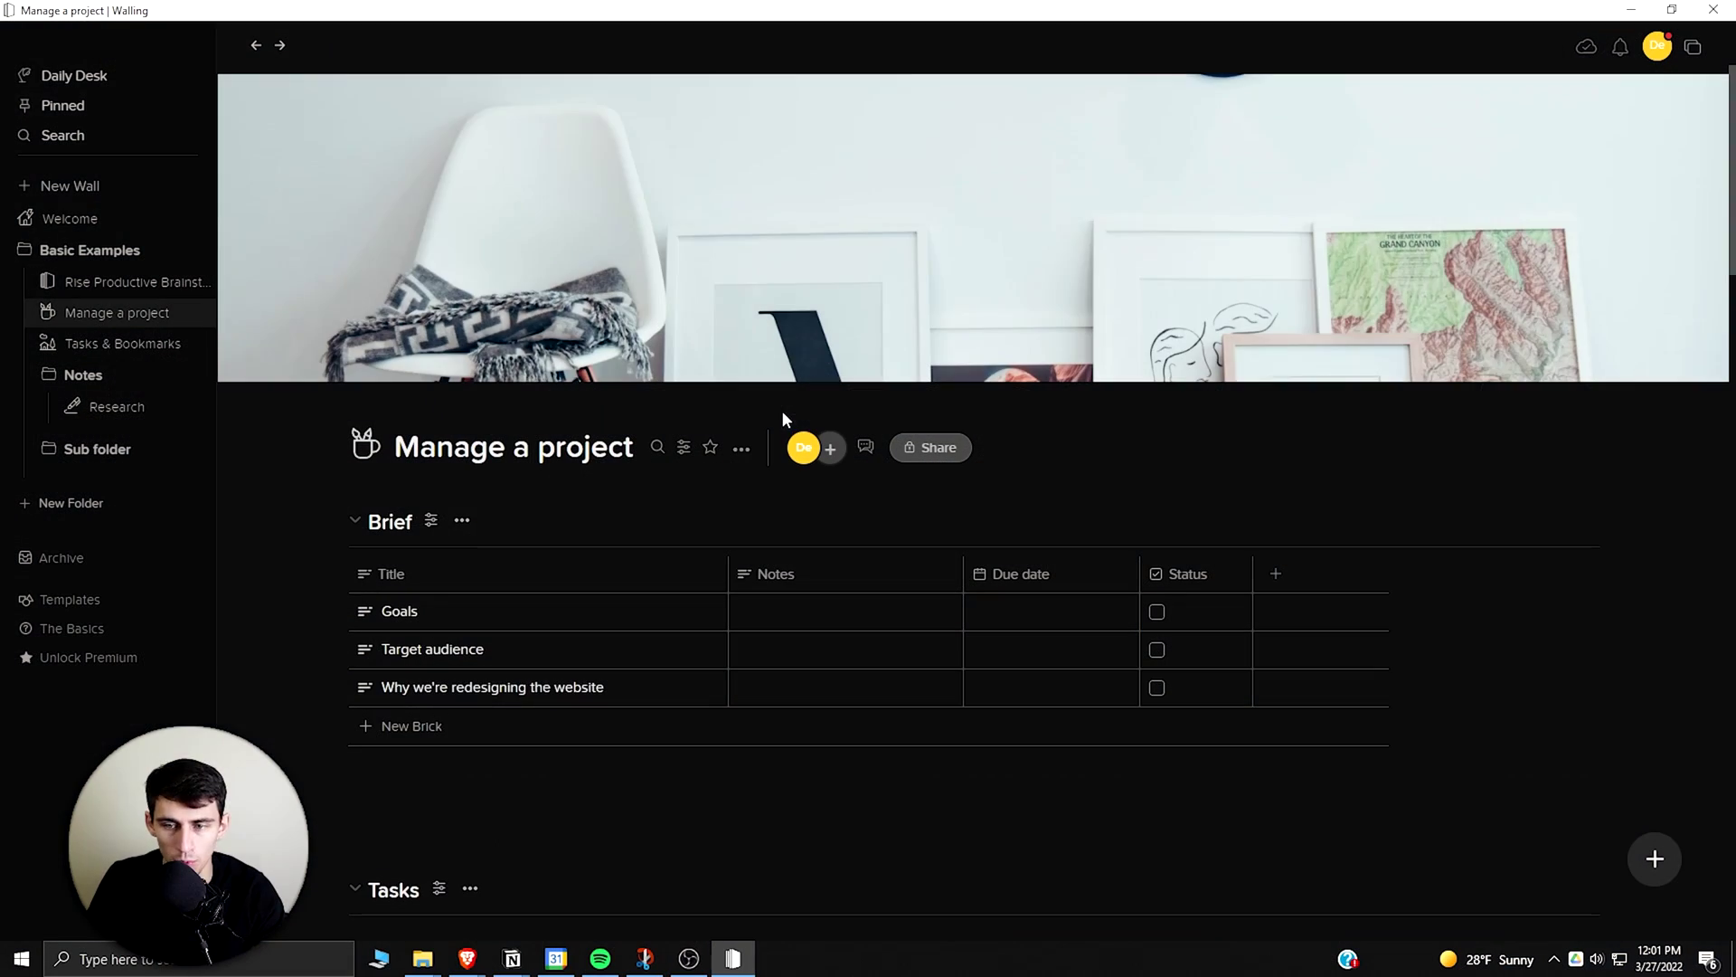
{"action": "scroll", "coordinate": [547, 517], "scroll_direction": "down", "scroll_amount": 1}
{"action": "scroll", "coordinate": [548, 517], "scroll_direction": "down", "scroll_amount": 1}
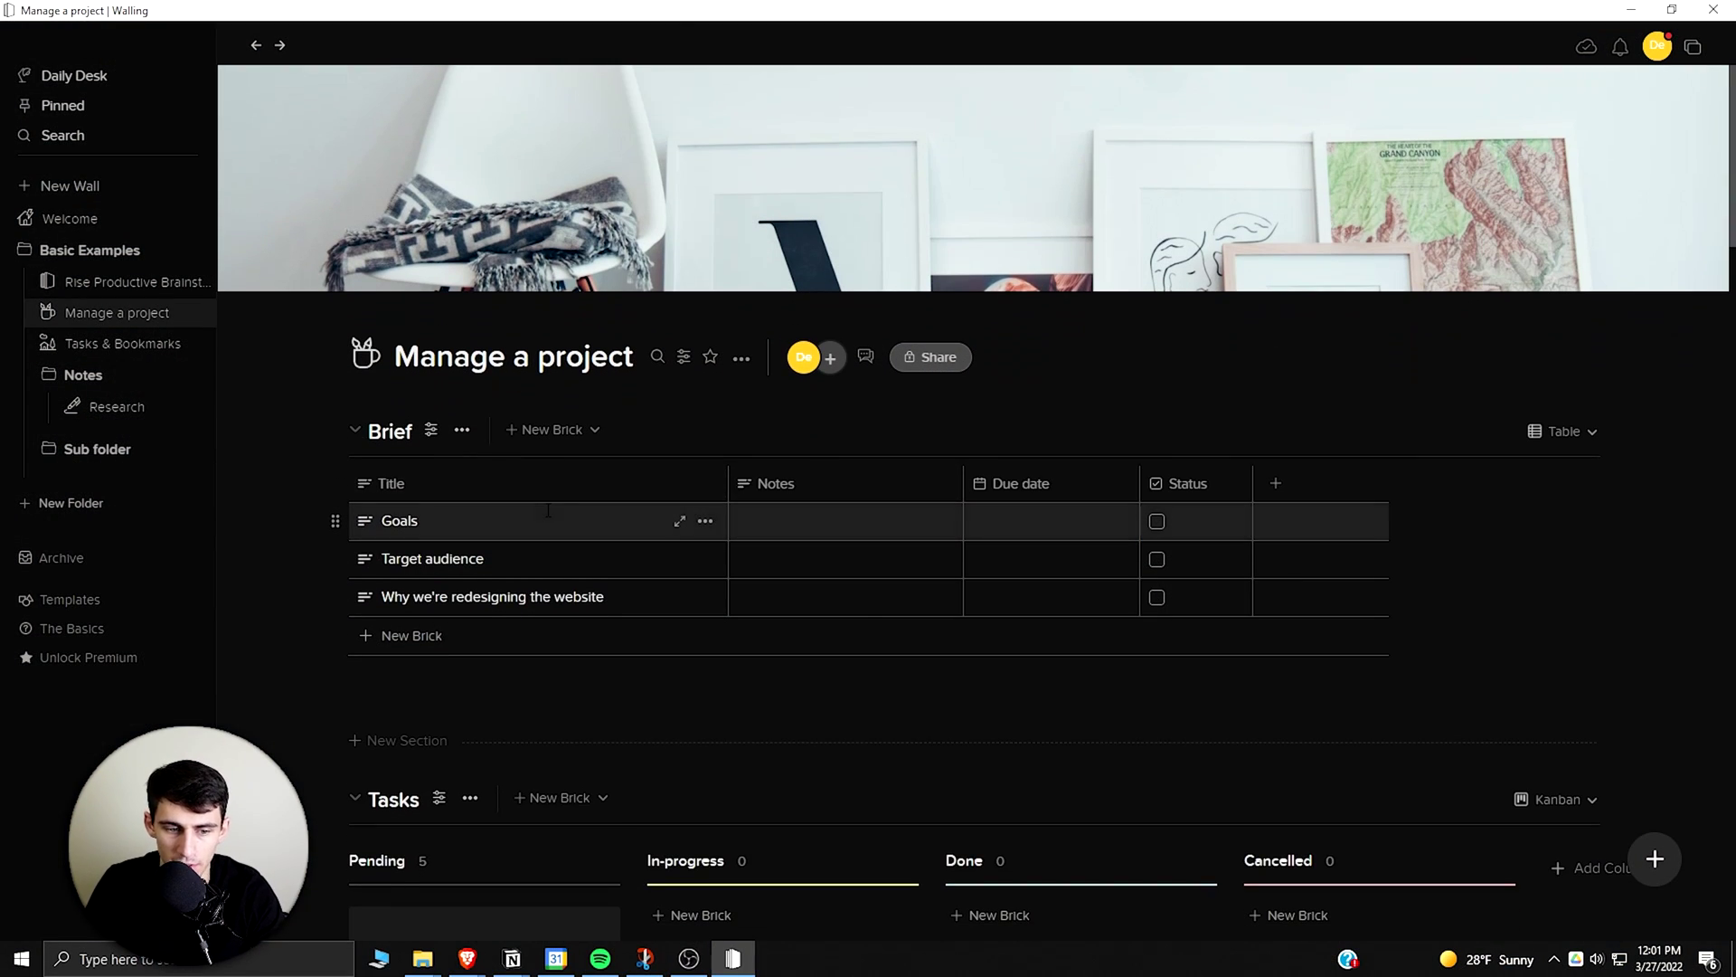
{"action": "scroll", "coordinate": [548, 511], "scroll_direction": "up", "scroll_amount": 2}
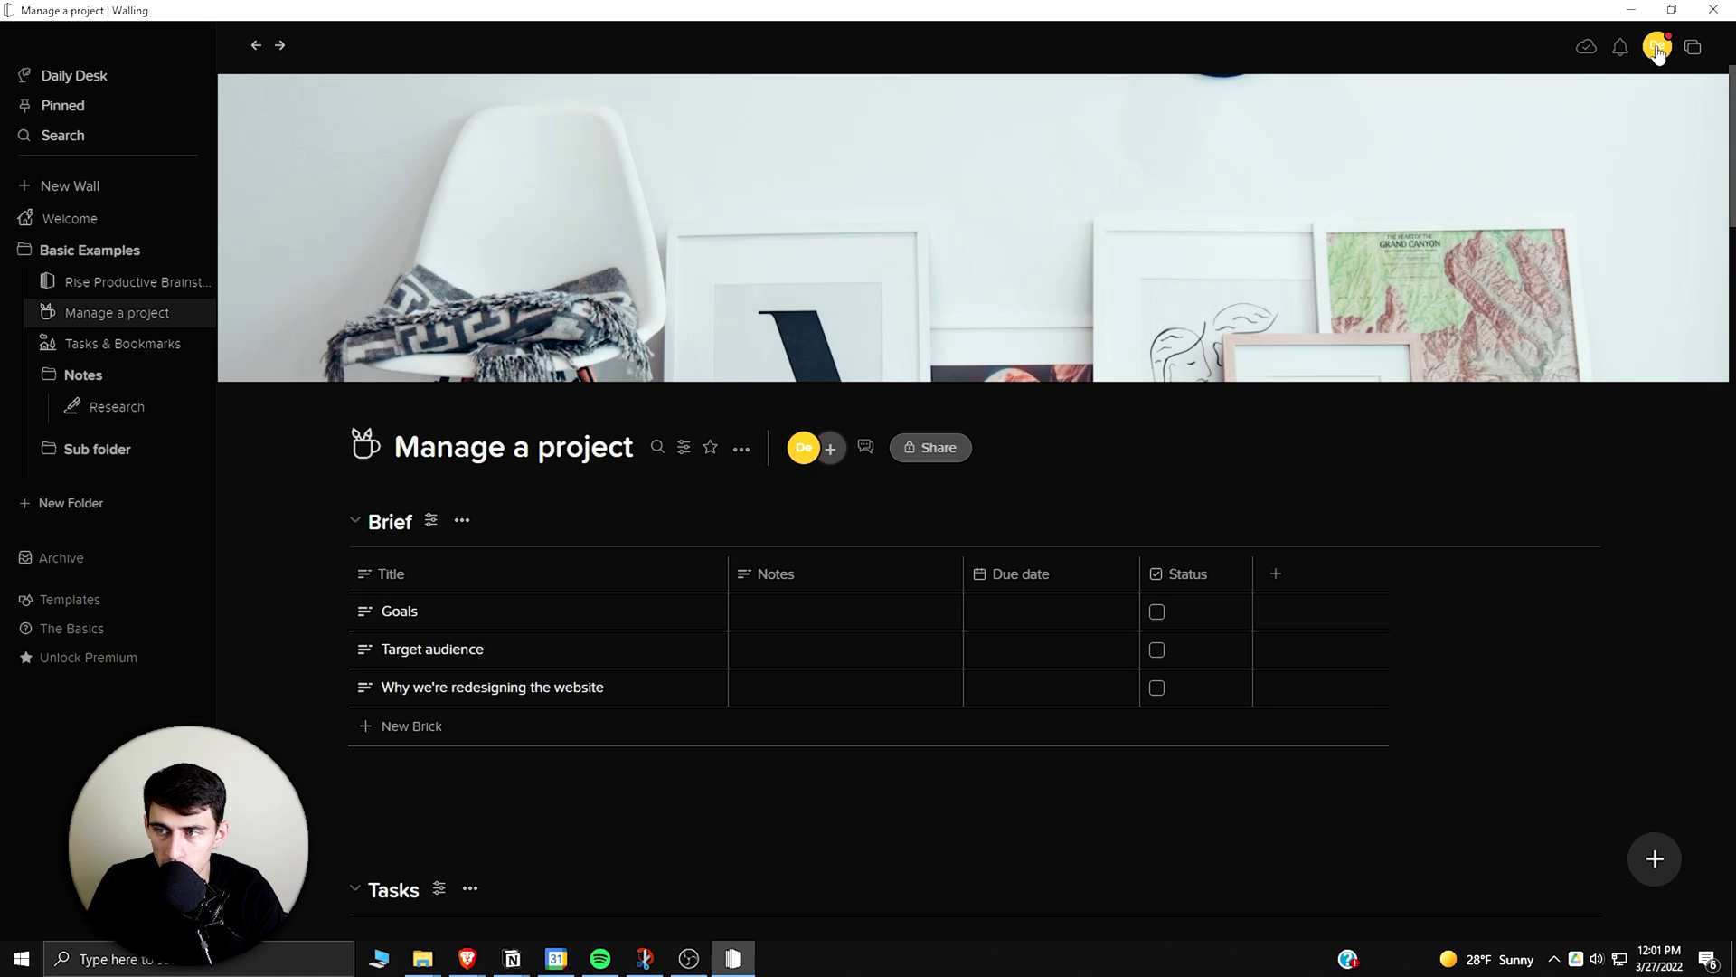
{"action": "left_click", "coordinate": [1657, 47]}
{"action": "left_click", "coordinate": [1647, 210]}
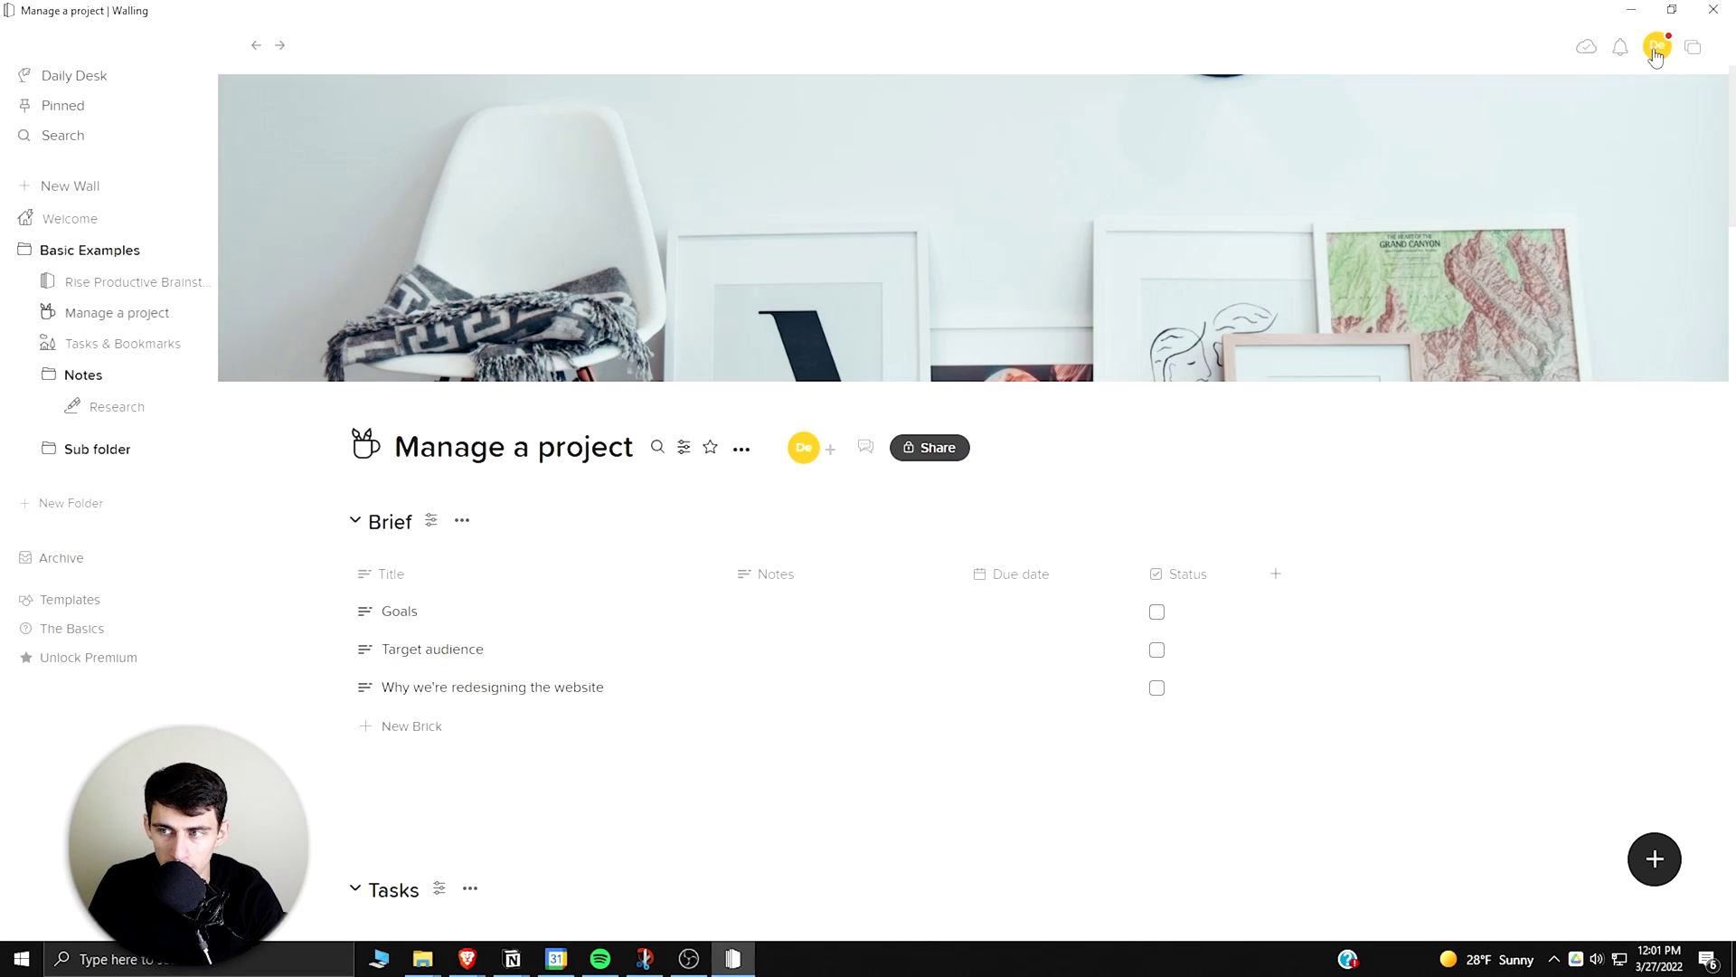
{"action": "left_click", "coordinate": [1657, 47]}
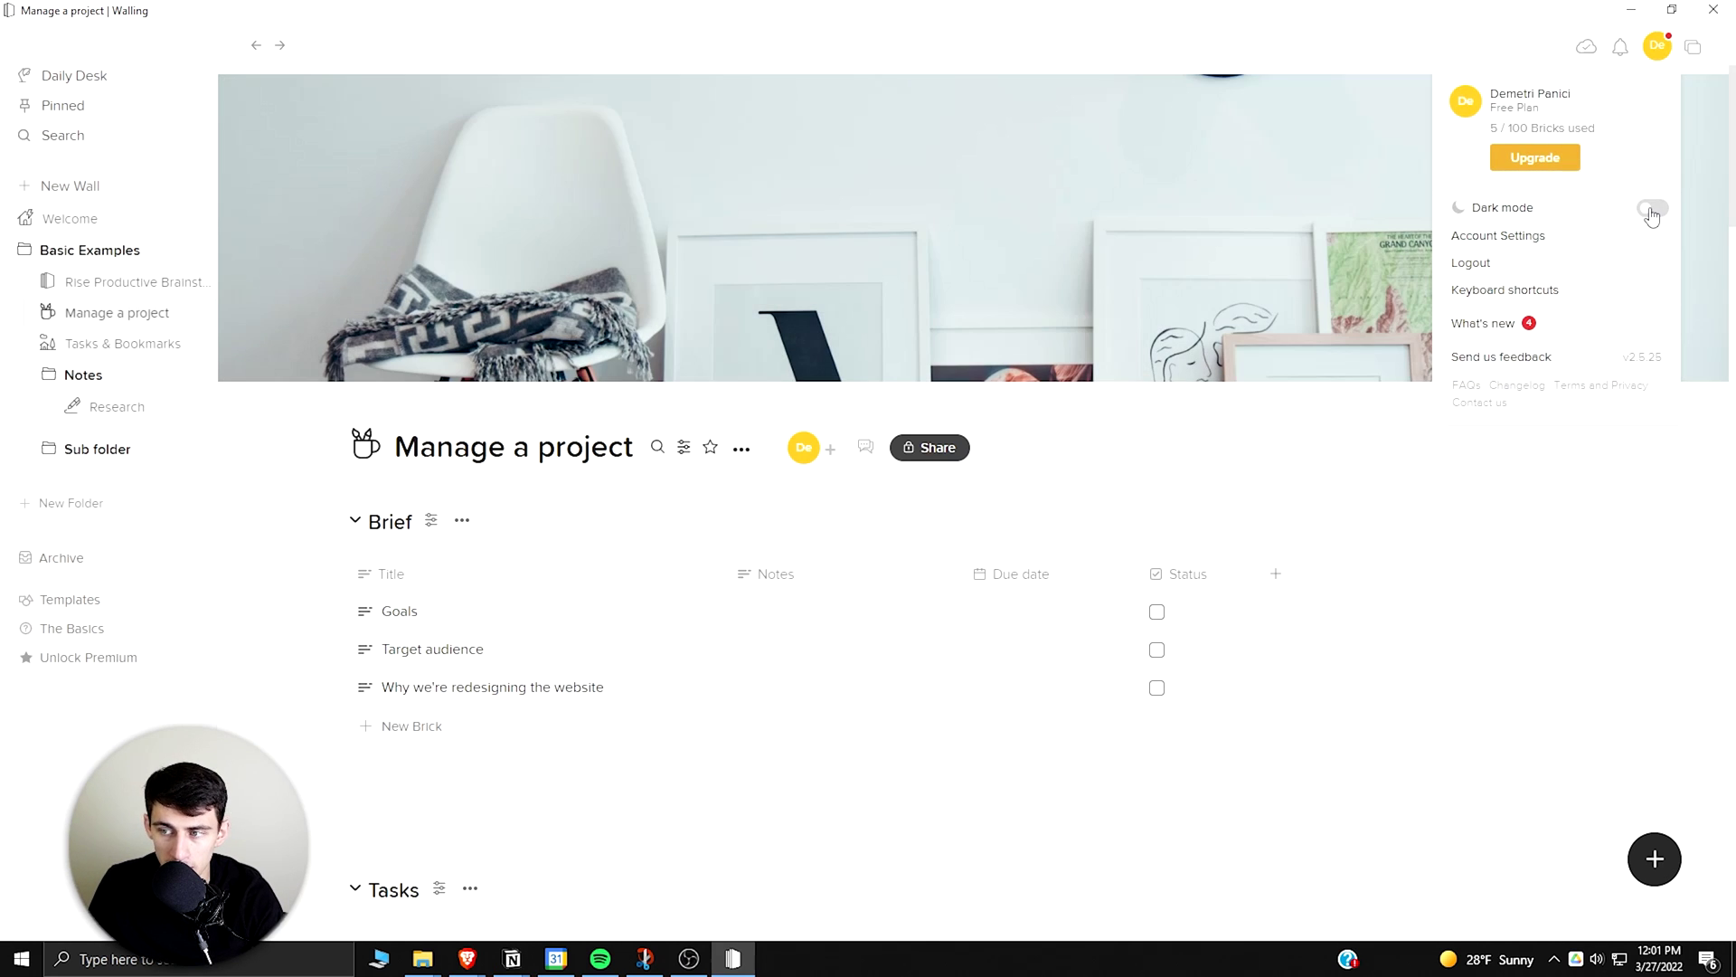
{"action": "left_click", "coordinate": [1652, 211]}
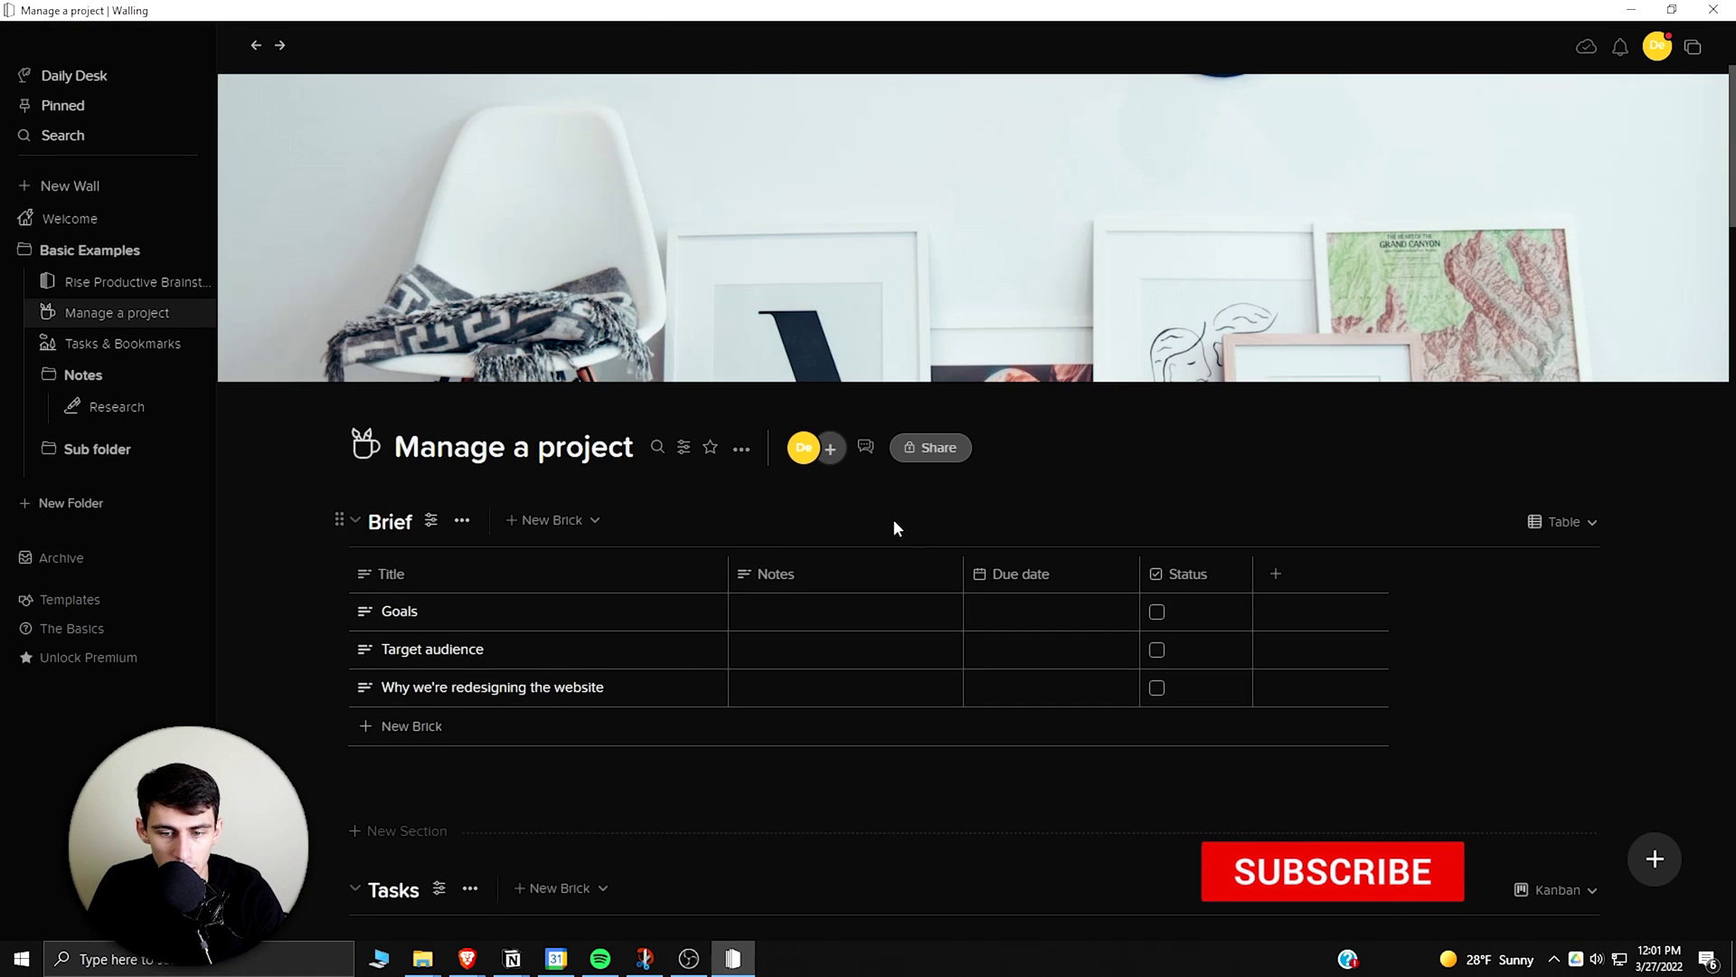
Scroll down to the Tasks section and switch it to Visual card view.
{"action": "scroll", "coordinate": [892, 527], "scroll_direction": "down", "scroll_amount": 5}
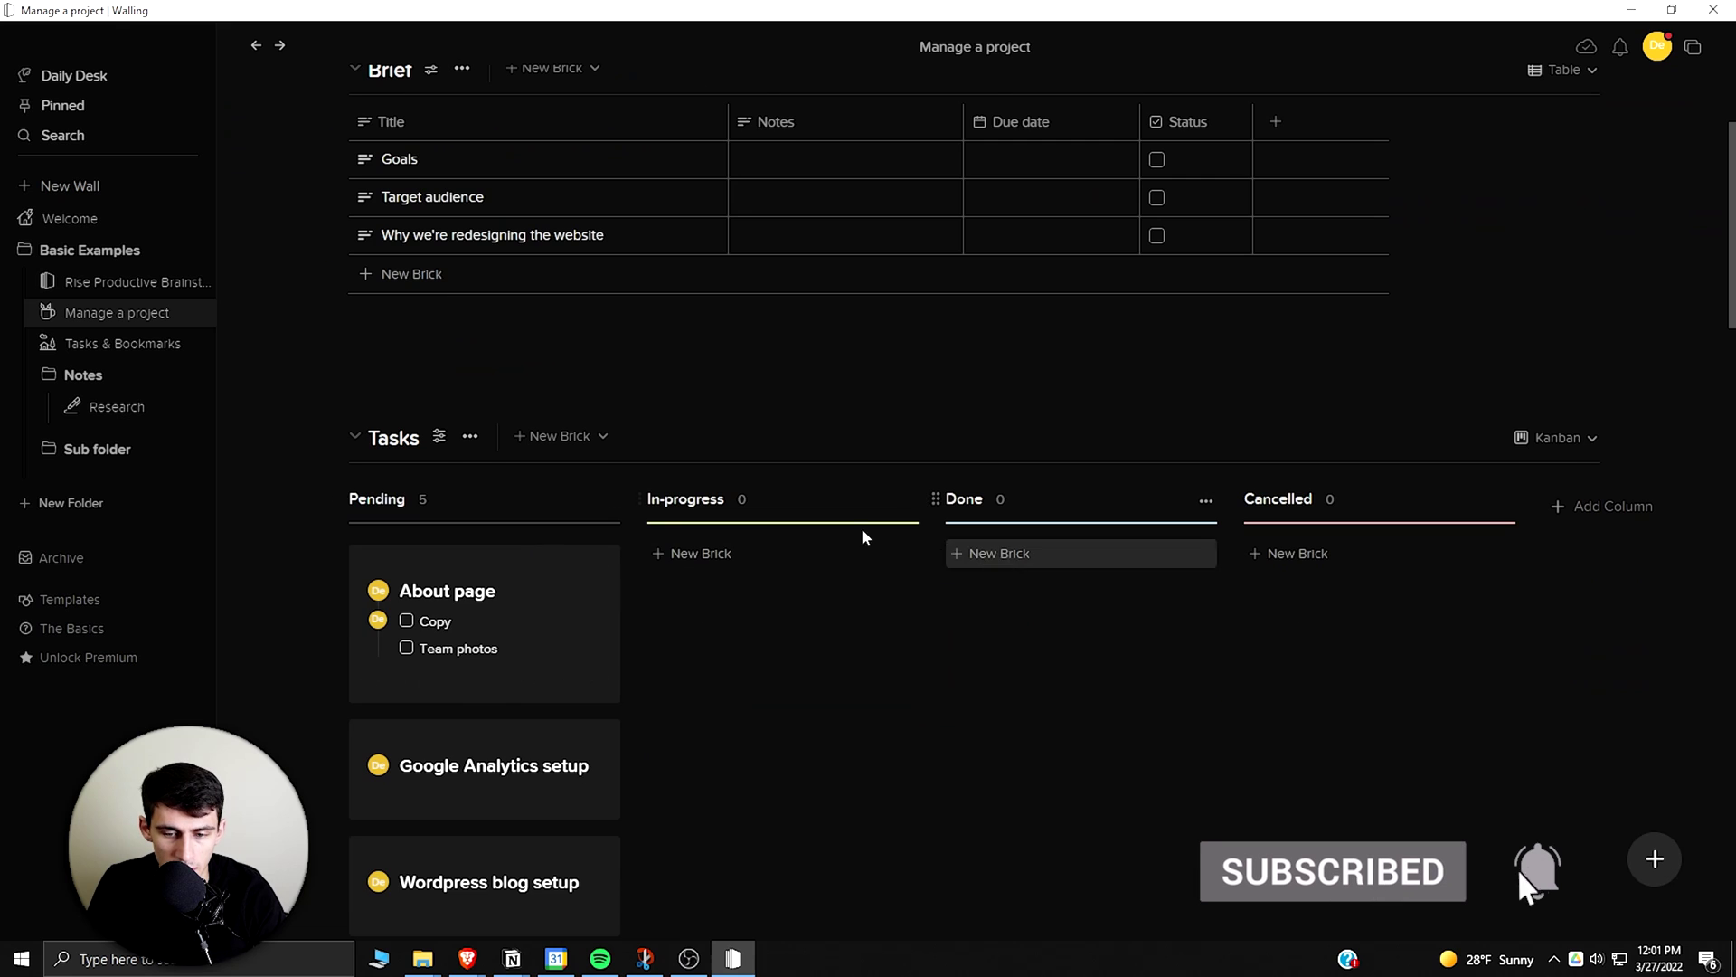
{"action": "scroll", "coordinate": [886, 516], "scroll_direction": "down", "scroll_amount": 1}
{"action": "scroll", "coordinate": [748, 473], "scroll_direction": "down", "scroll_amount": 1}
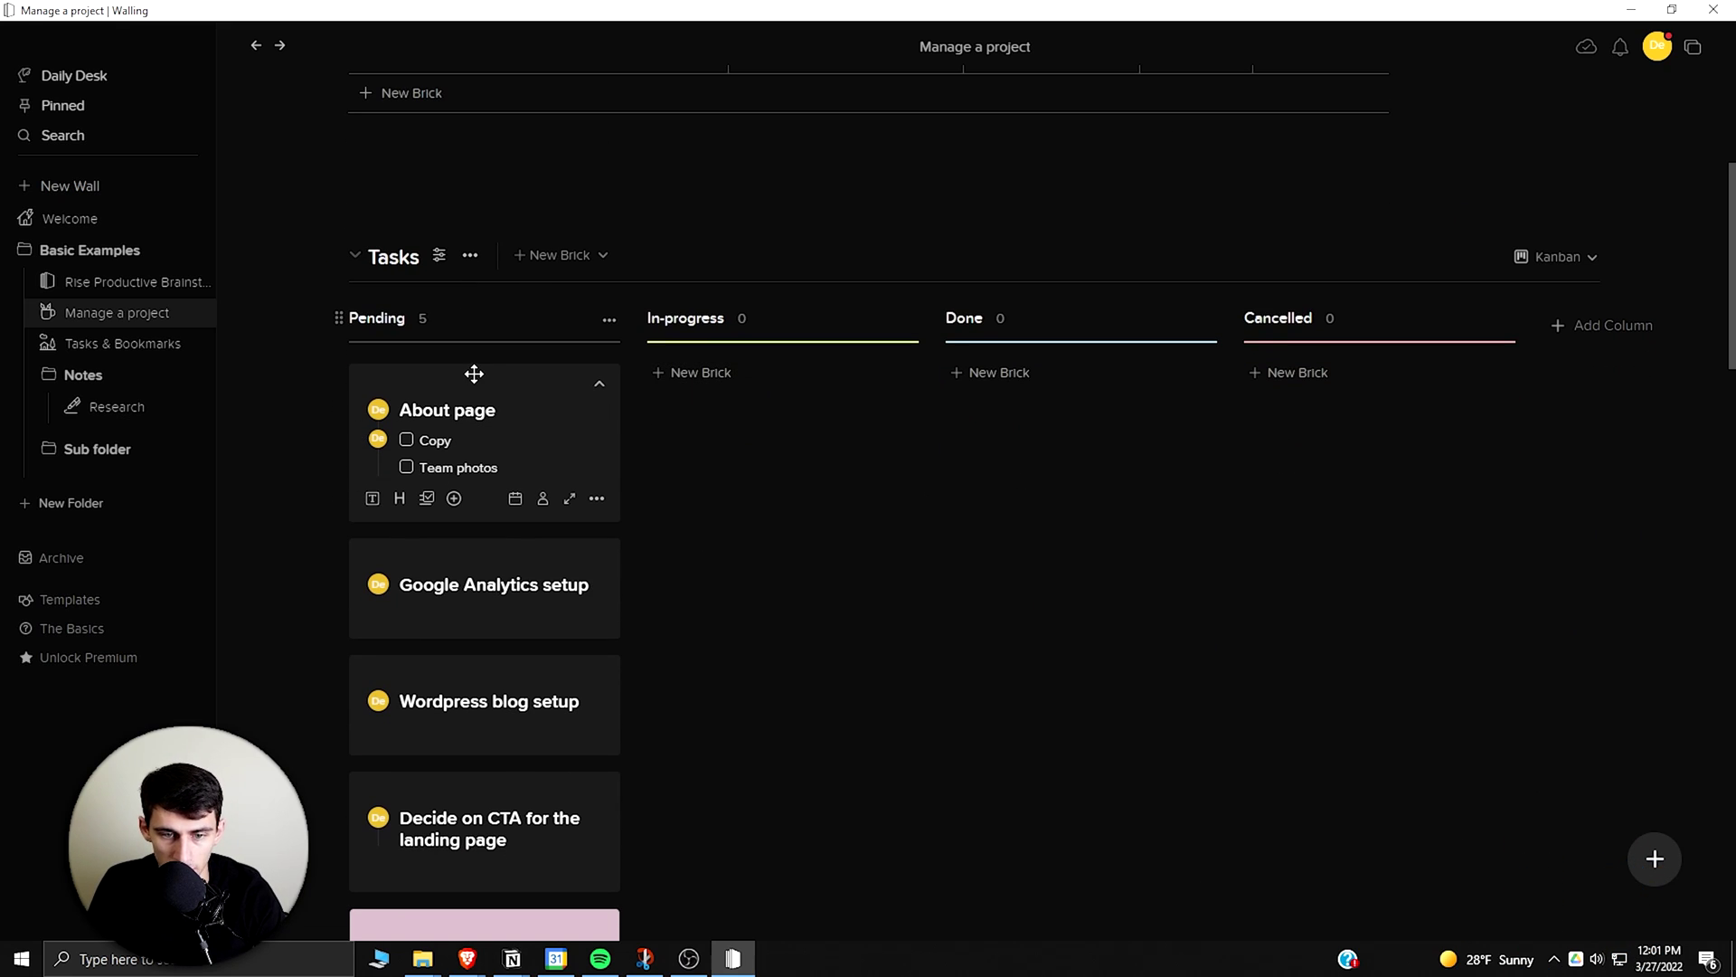
{"action": "left_click", "coordinate": [1557, 256]}
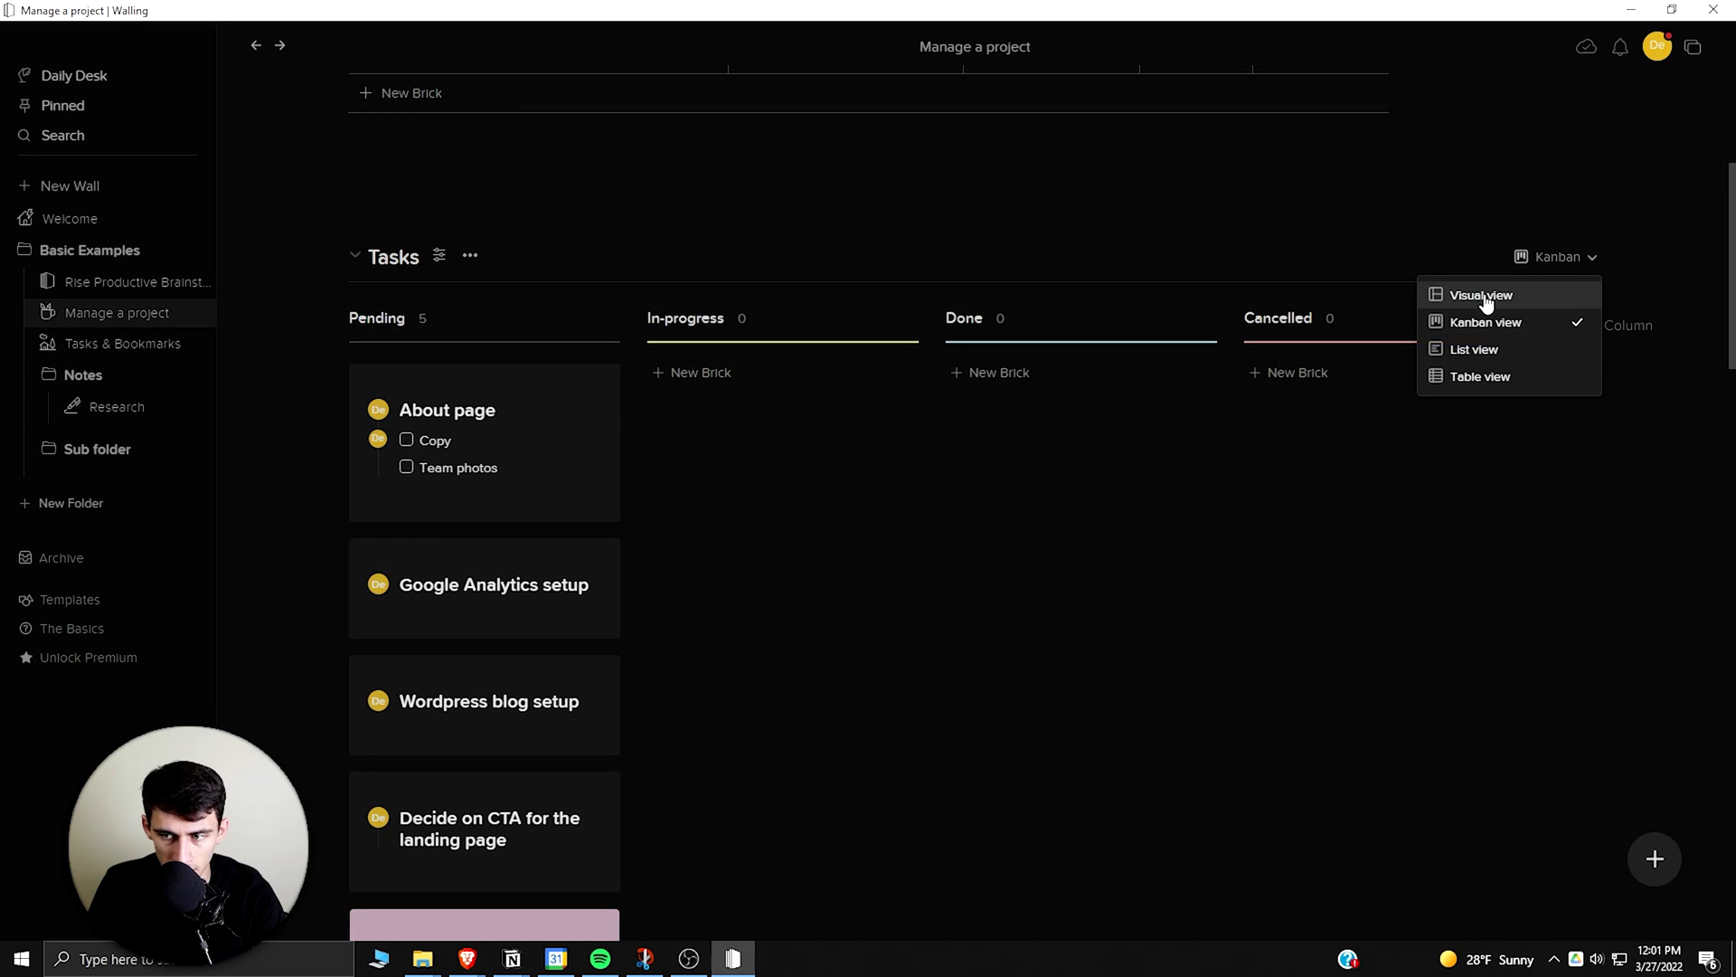
{"action": "left_click", "coordinate": [1480, 291]}
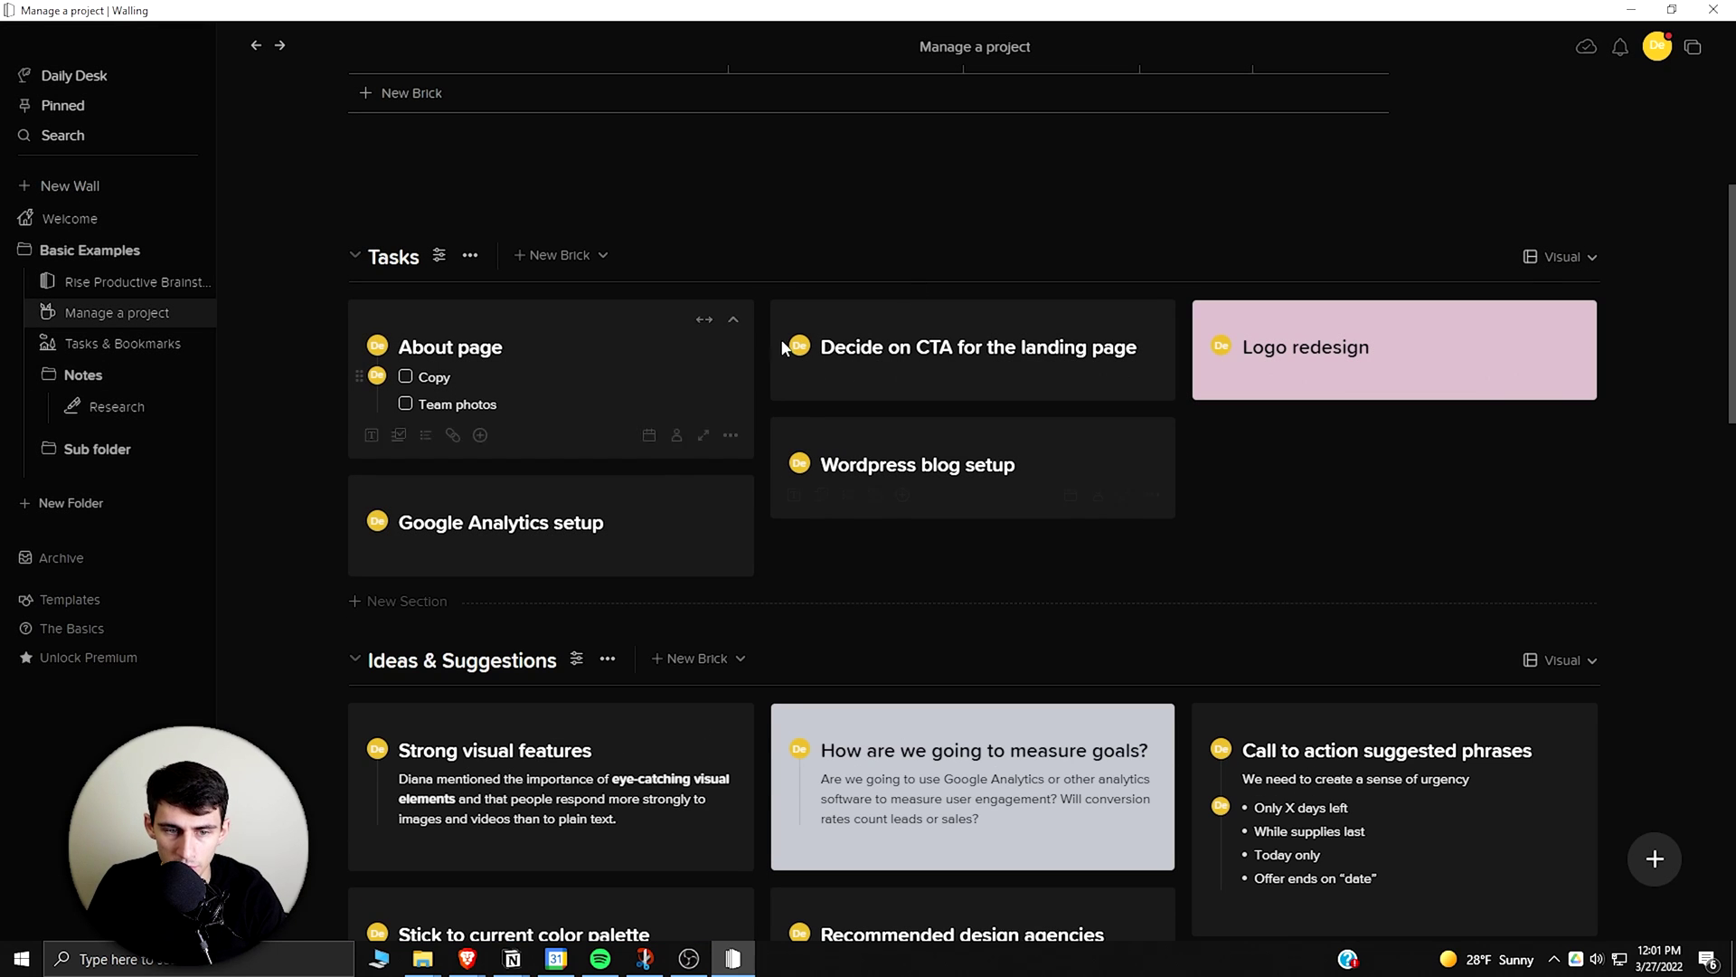
{"action": "scroll", "coordinate": [986, 548], "scroll_direction": "down", "scroll_amount": 2}
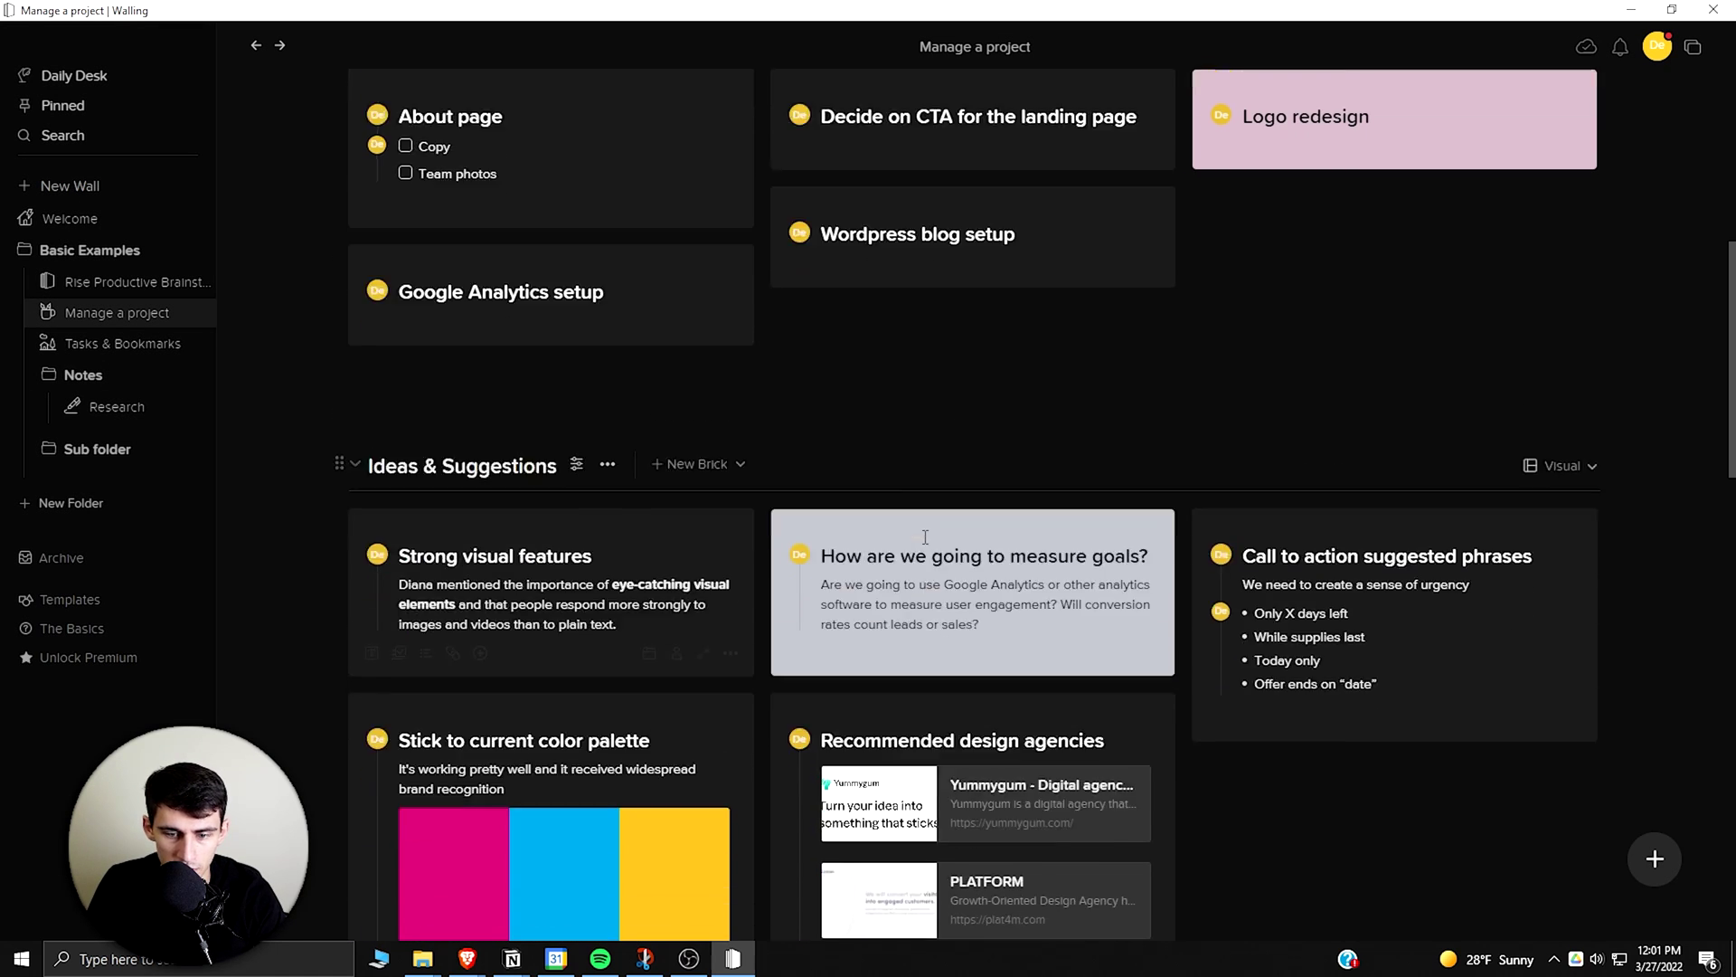
{"action": "scroll", "coordinate": [985, 548], "scroll_direction": "up", "scroll_amount": 2}
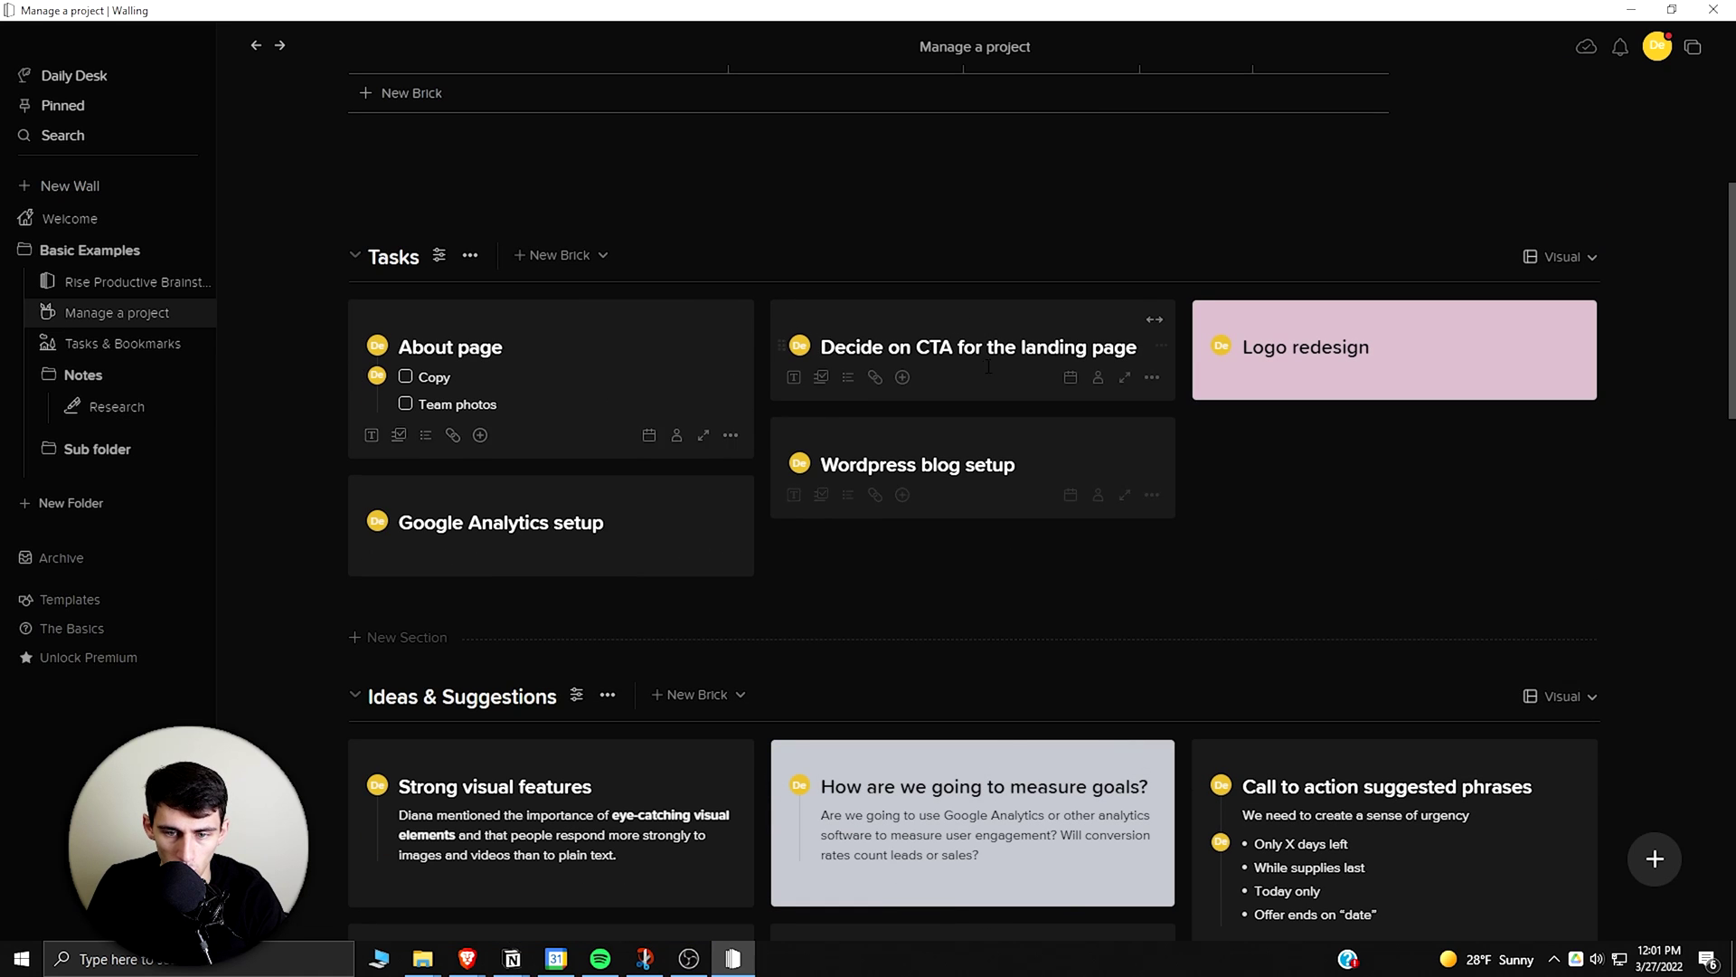
Try the Tasks section in List view, then in Table view.
{"action": "left_click", "coordinate": [1559, 257]}
{"action": "left_click", "coordinate": [1490, 351]}
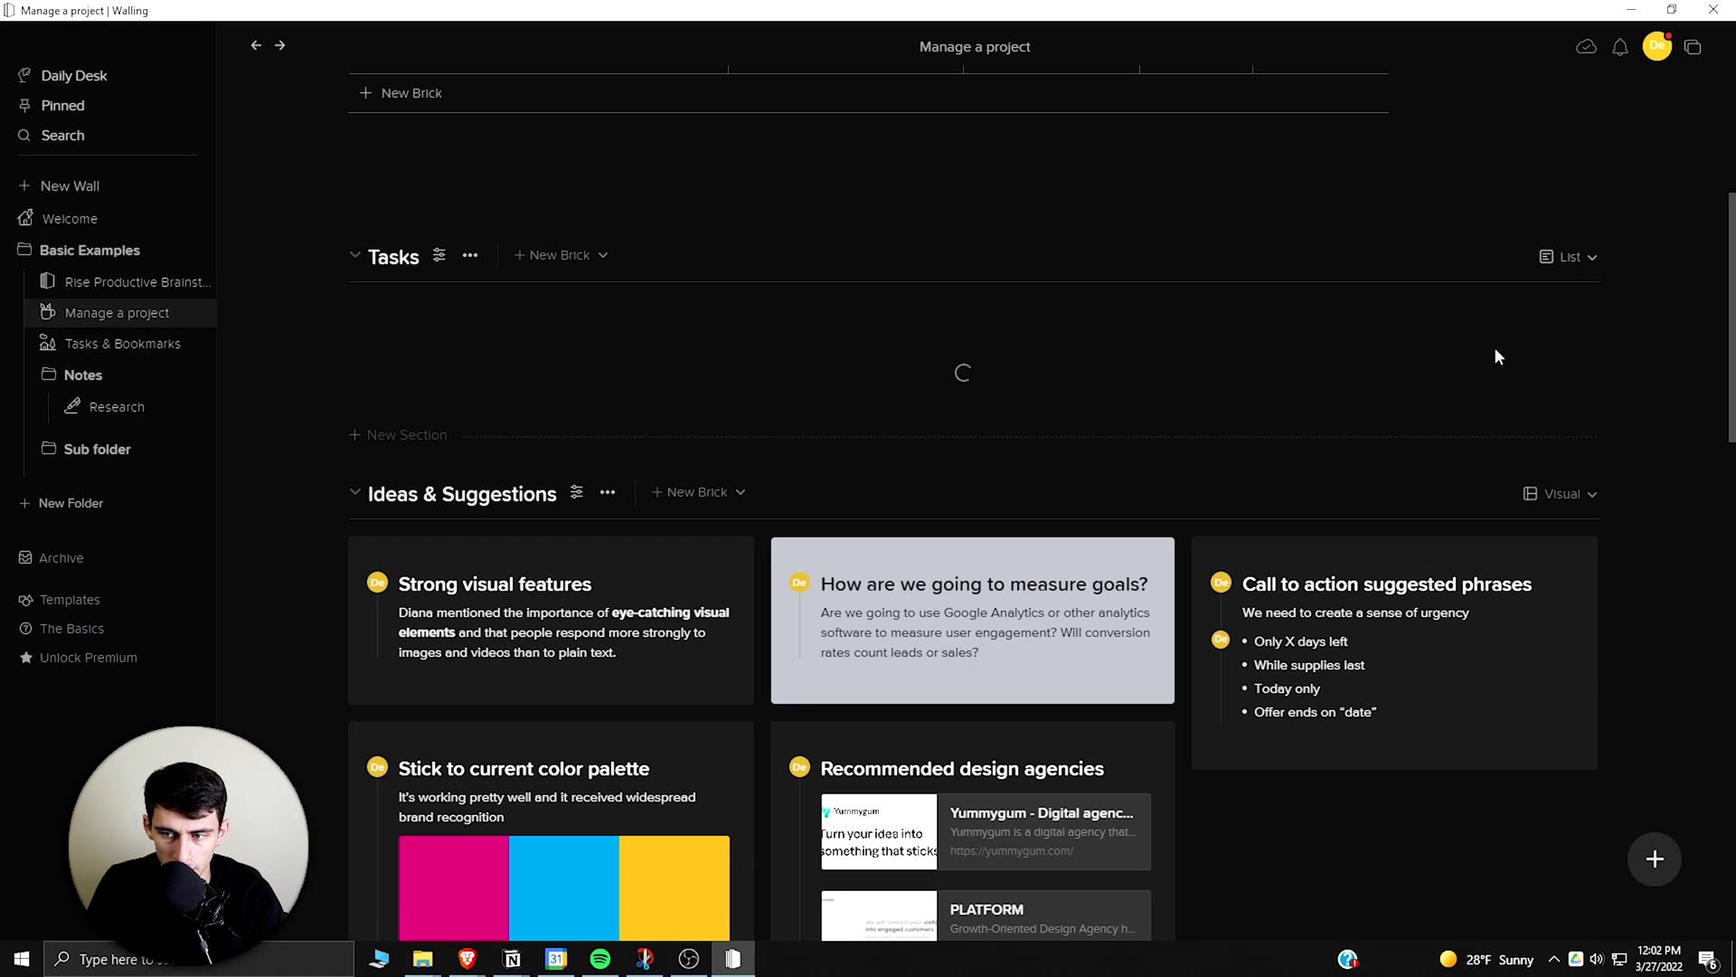
{"action": "left_click", "coordinate": [1567, 257]}
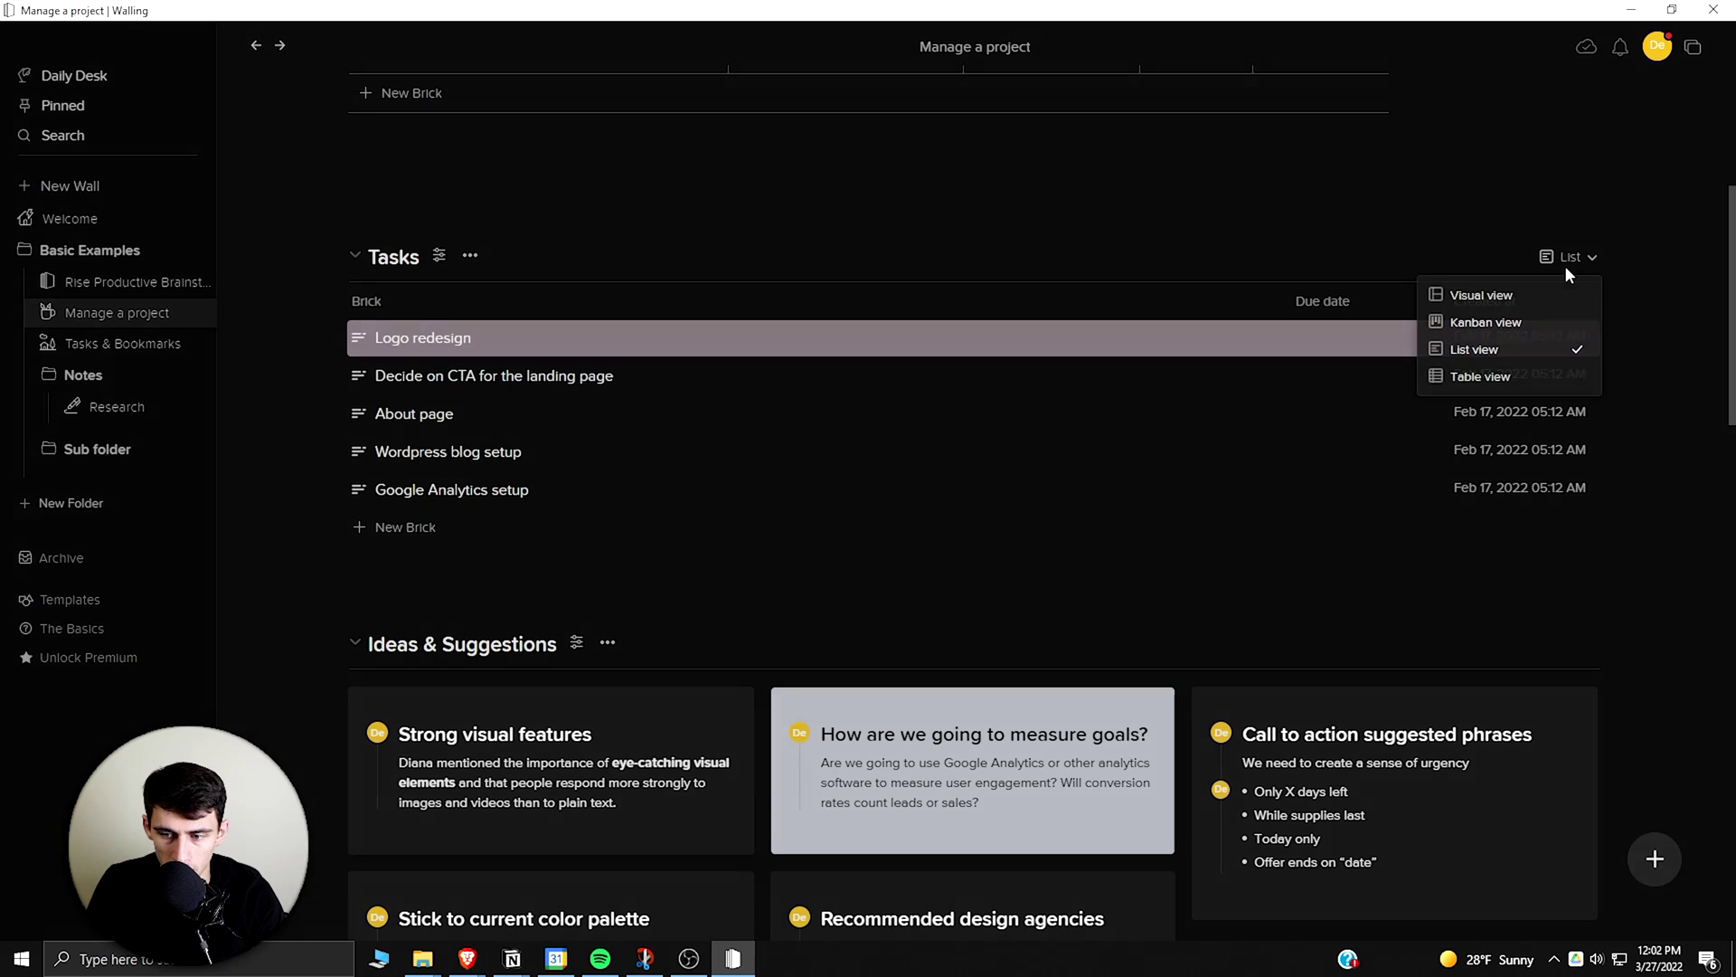
{"action": "left_click", "coordinate": [1498, 375]}
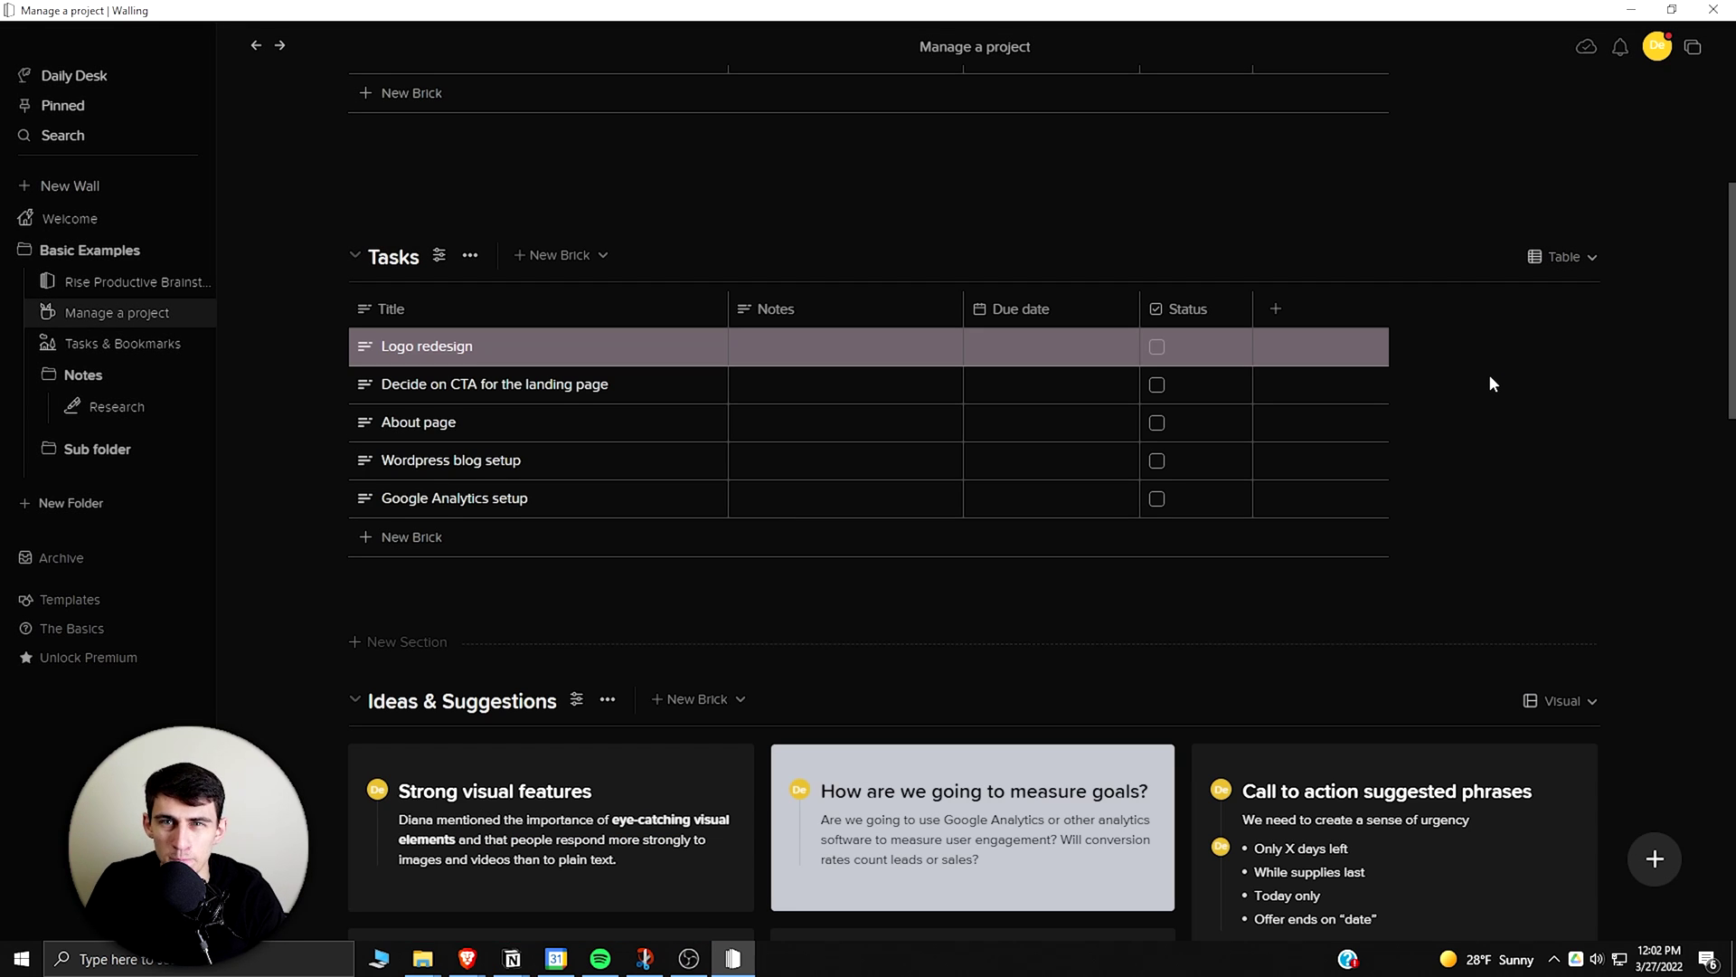
Return Tasks to Visual view and look over the resulting card layout.
{"action": "left_click", "coordinate": [1589, 258]}
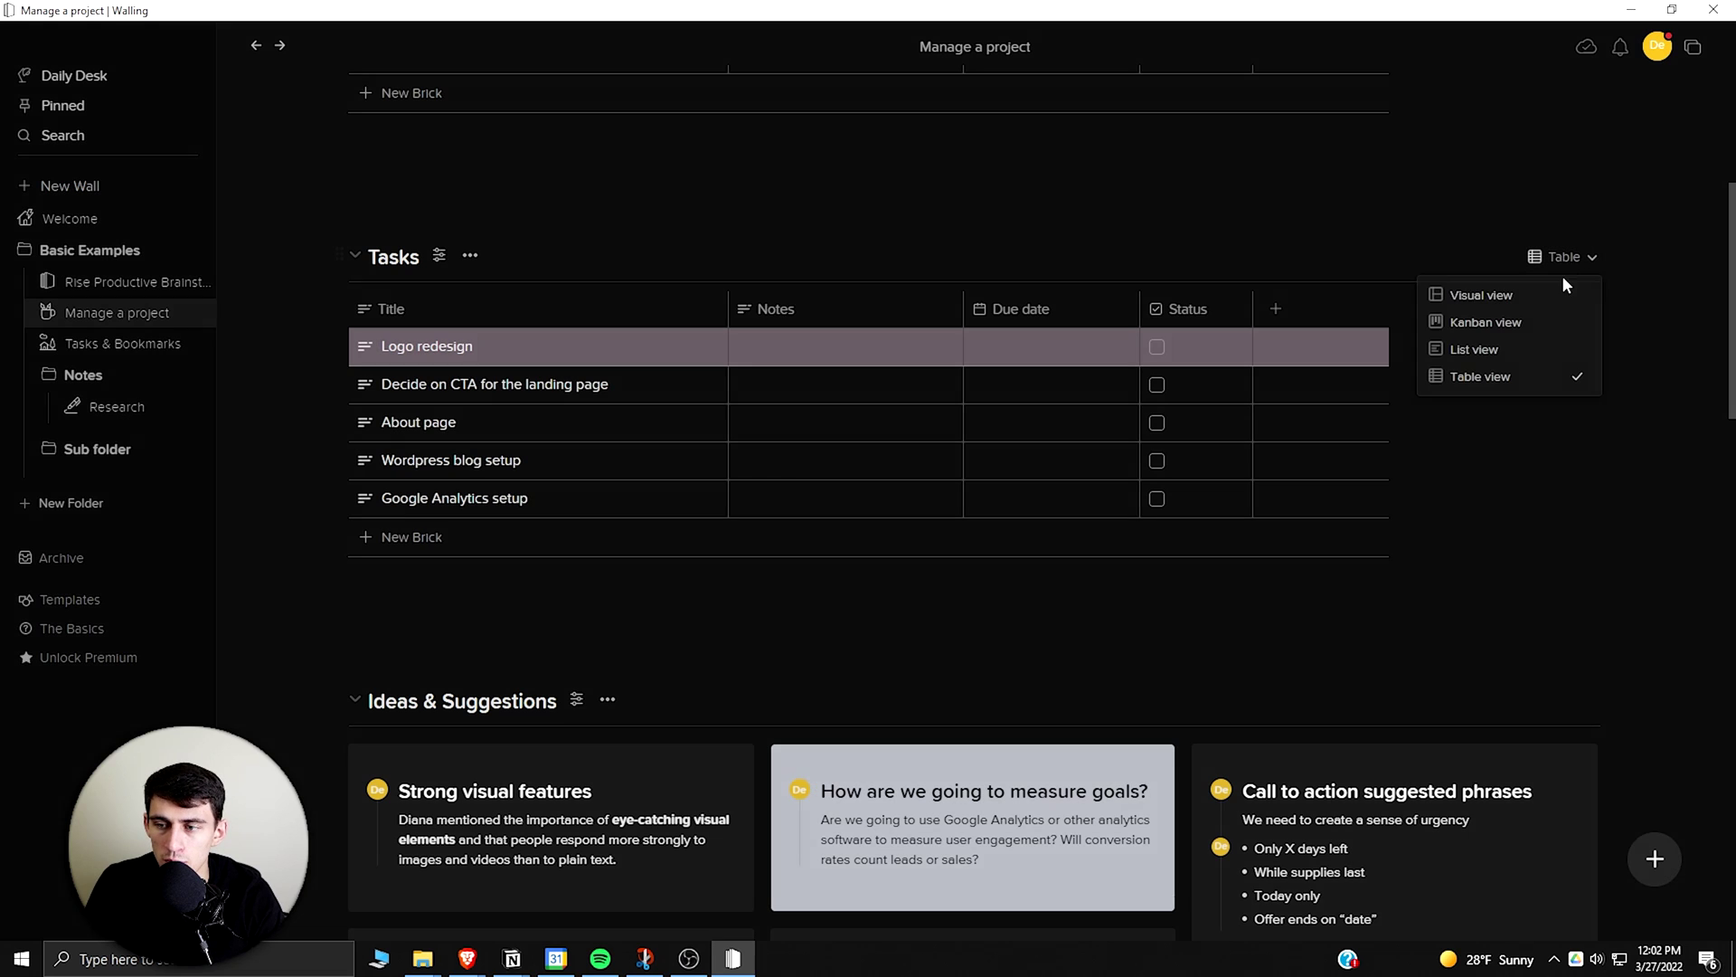
{"action": "left_click", "coordinate": [1530, 294]}
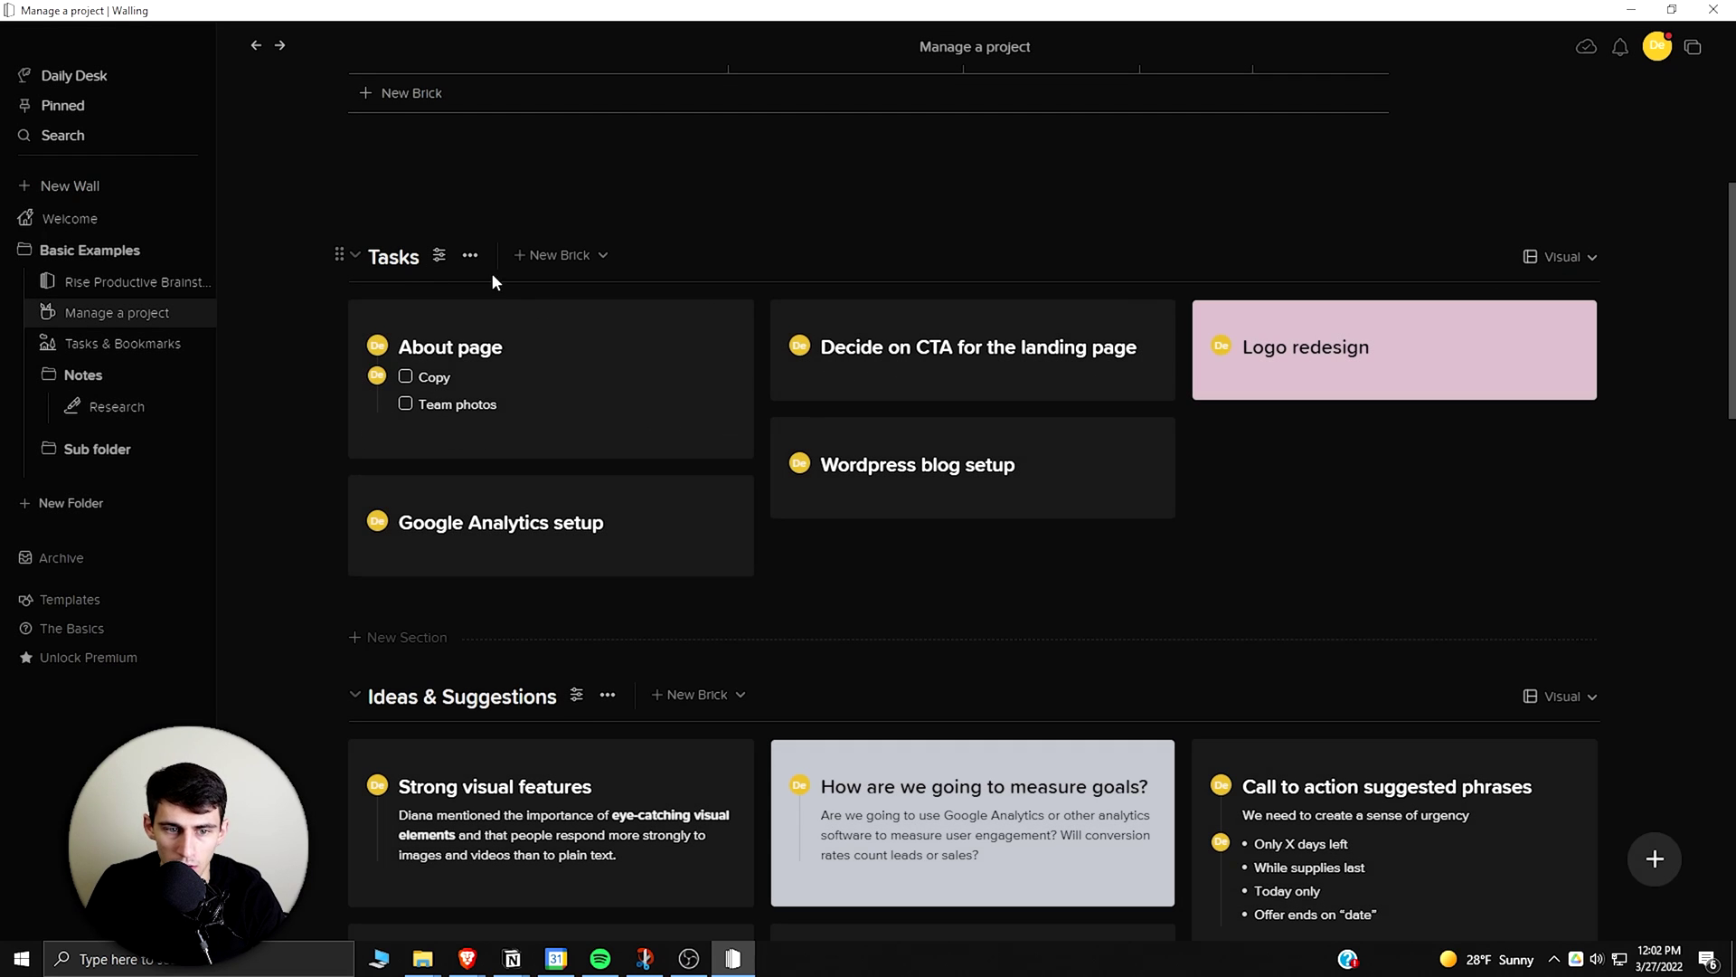
{"action": "scroll", "coordinate": [412, 475], "scroll_direction": "down", "scroll_amount": 2}
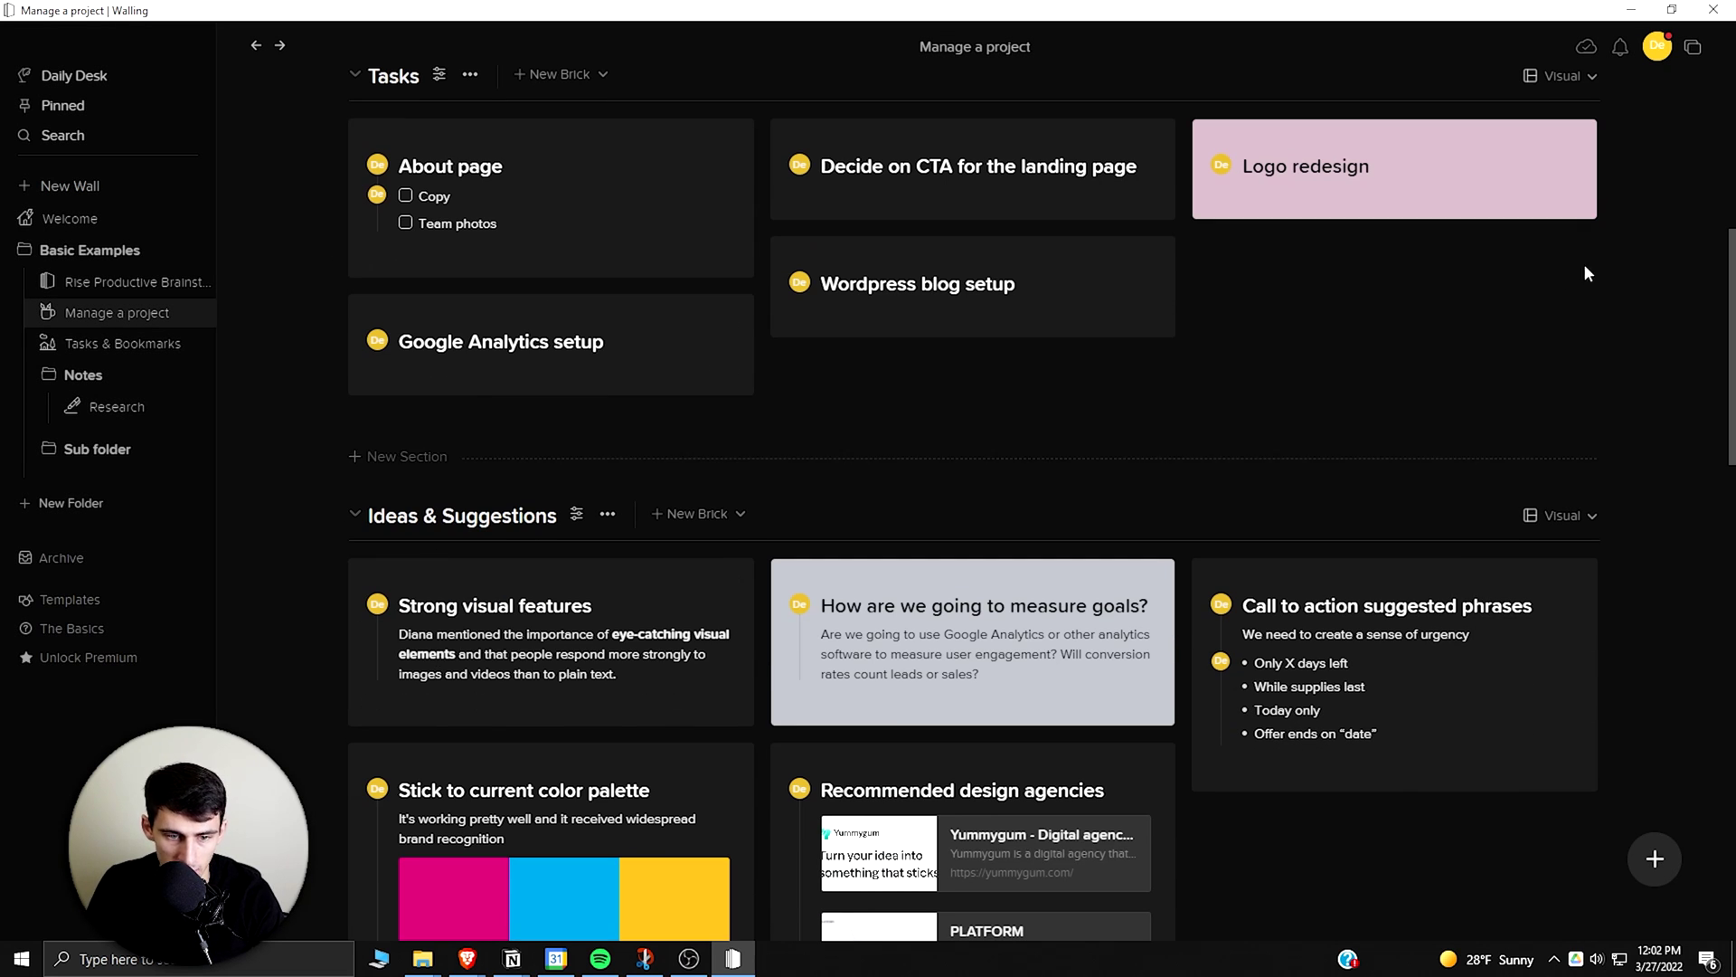
{"action": "scroll", "coordinate": [1525, 275], "scroll_direction": "up", "scroll_amount": 3}
{"action": "scroll", "coordinate": [904, 640], "scroll_direction": "down", "scroll_amount": 7}
{"action": "scroll", "coordinate": [903, 642], "scroll_direction": "down", "scroll_amount": 7}
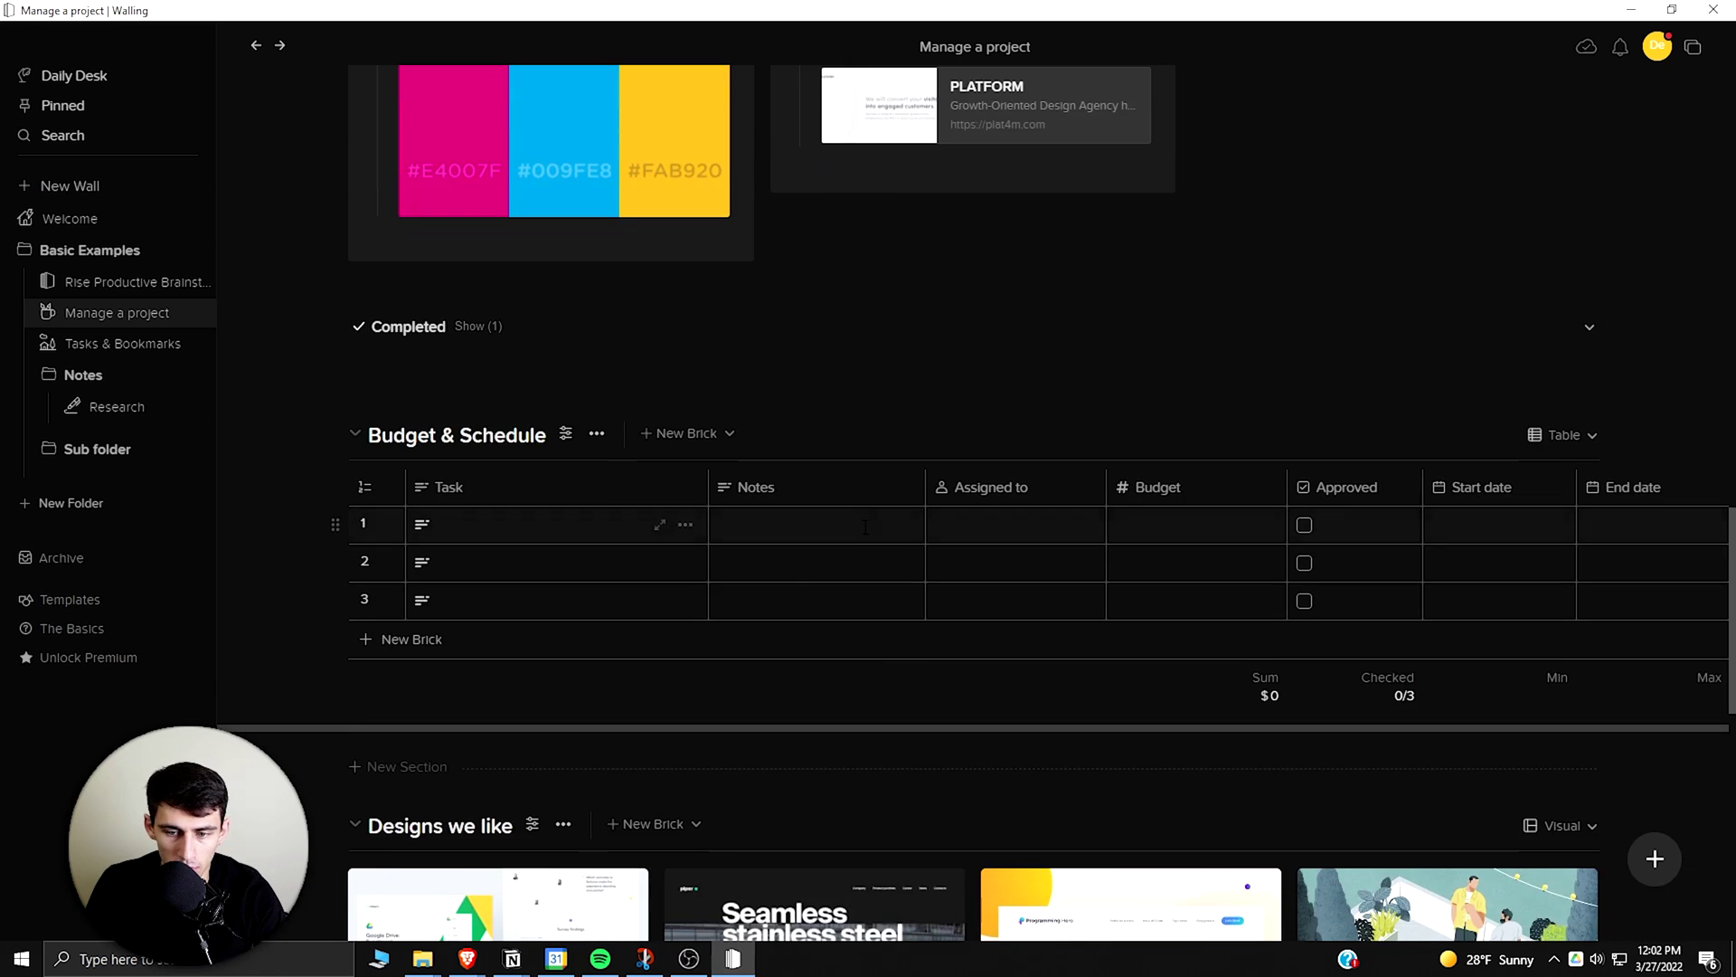
{"action": "scroll", "coordinate": [988, 437], "scroll_direction": "up", "scroll_amount": 9}
{"action": "scroll", "coordinate": [986, 457], "scroll_direction": "up", "scroll_amount": 10}
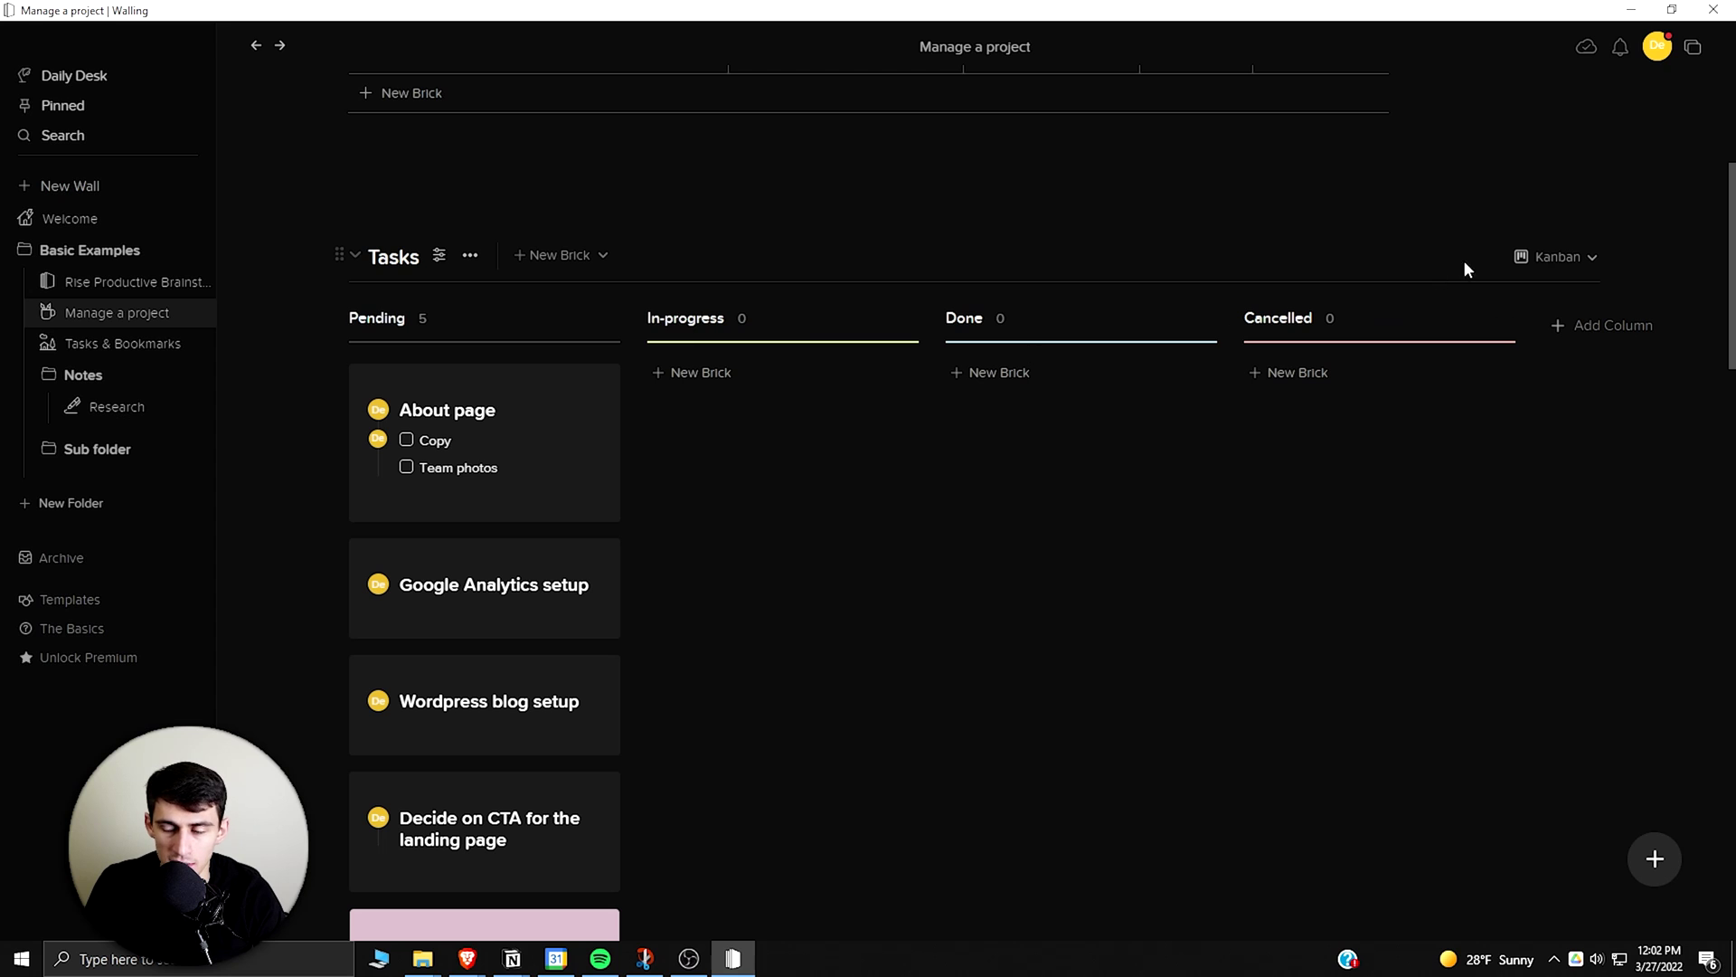
{"action": "left_click", "coordinate": [1558, 256]}
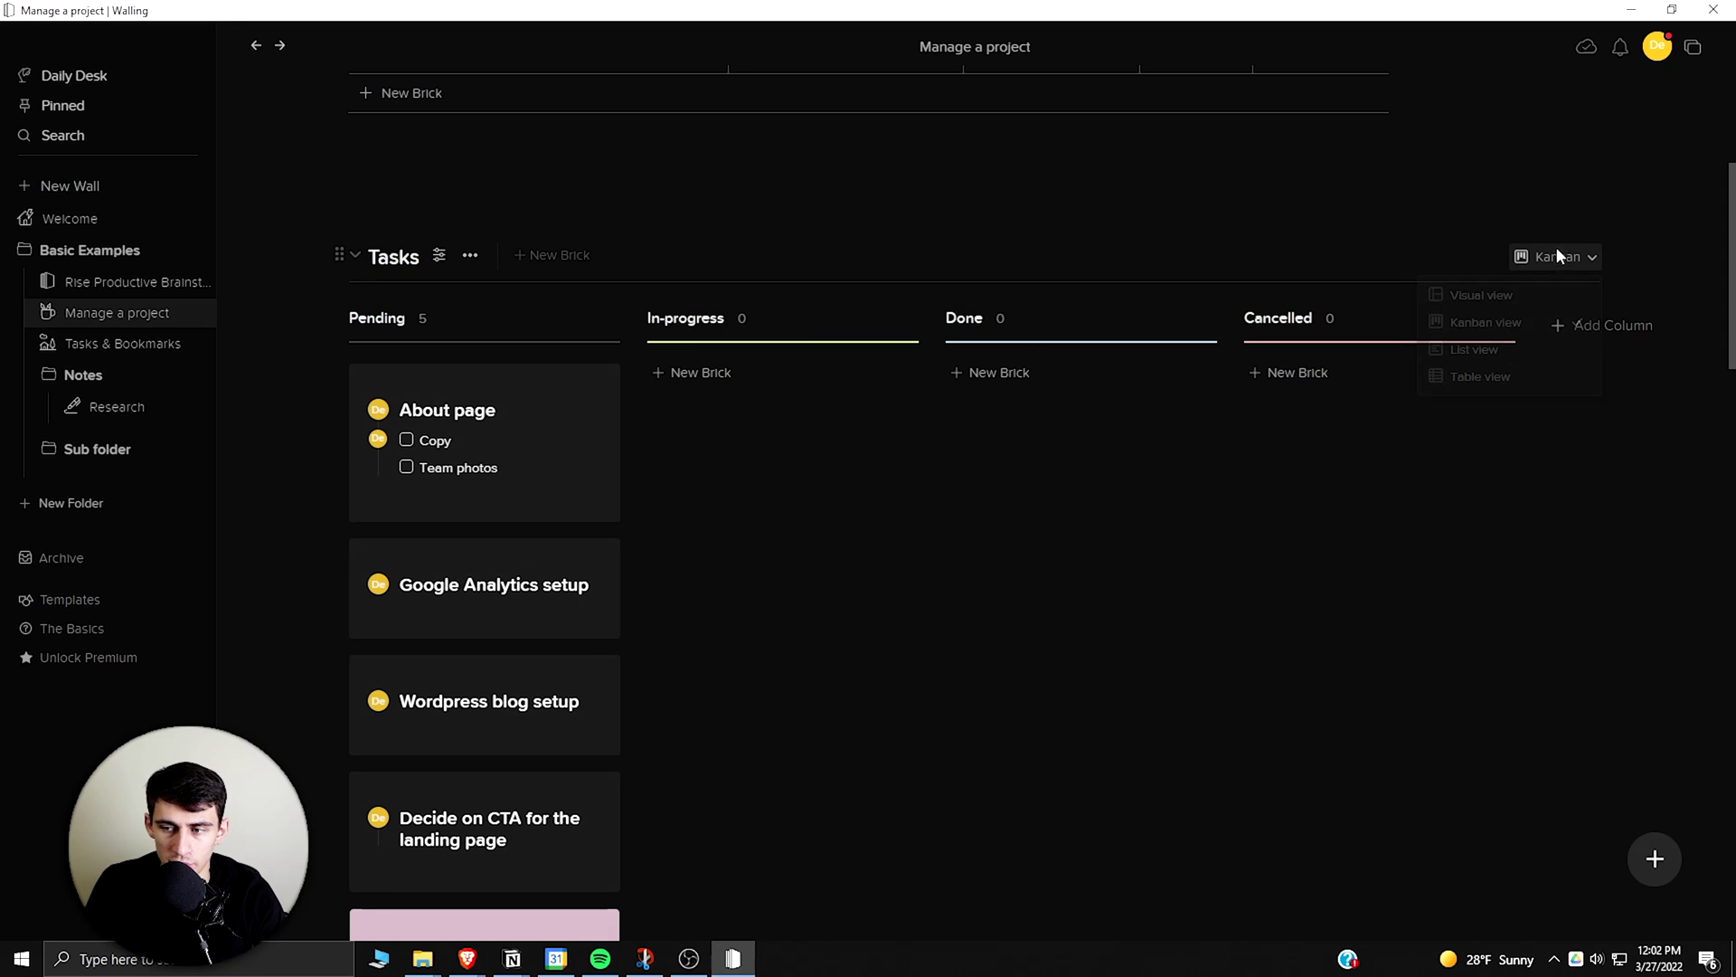
{"action": "left_click", "coordinate": [1543, 293]}
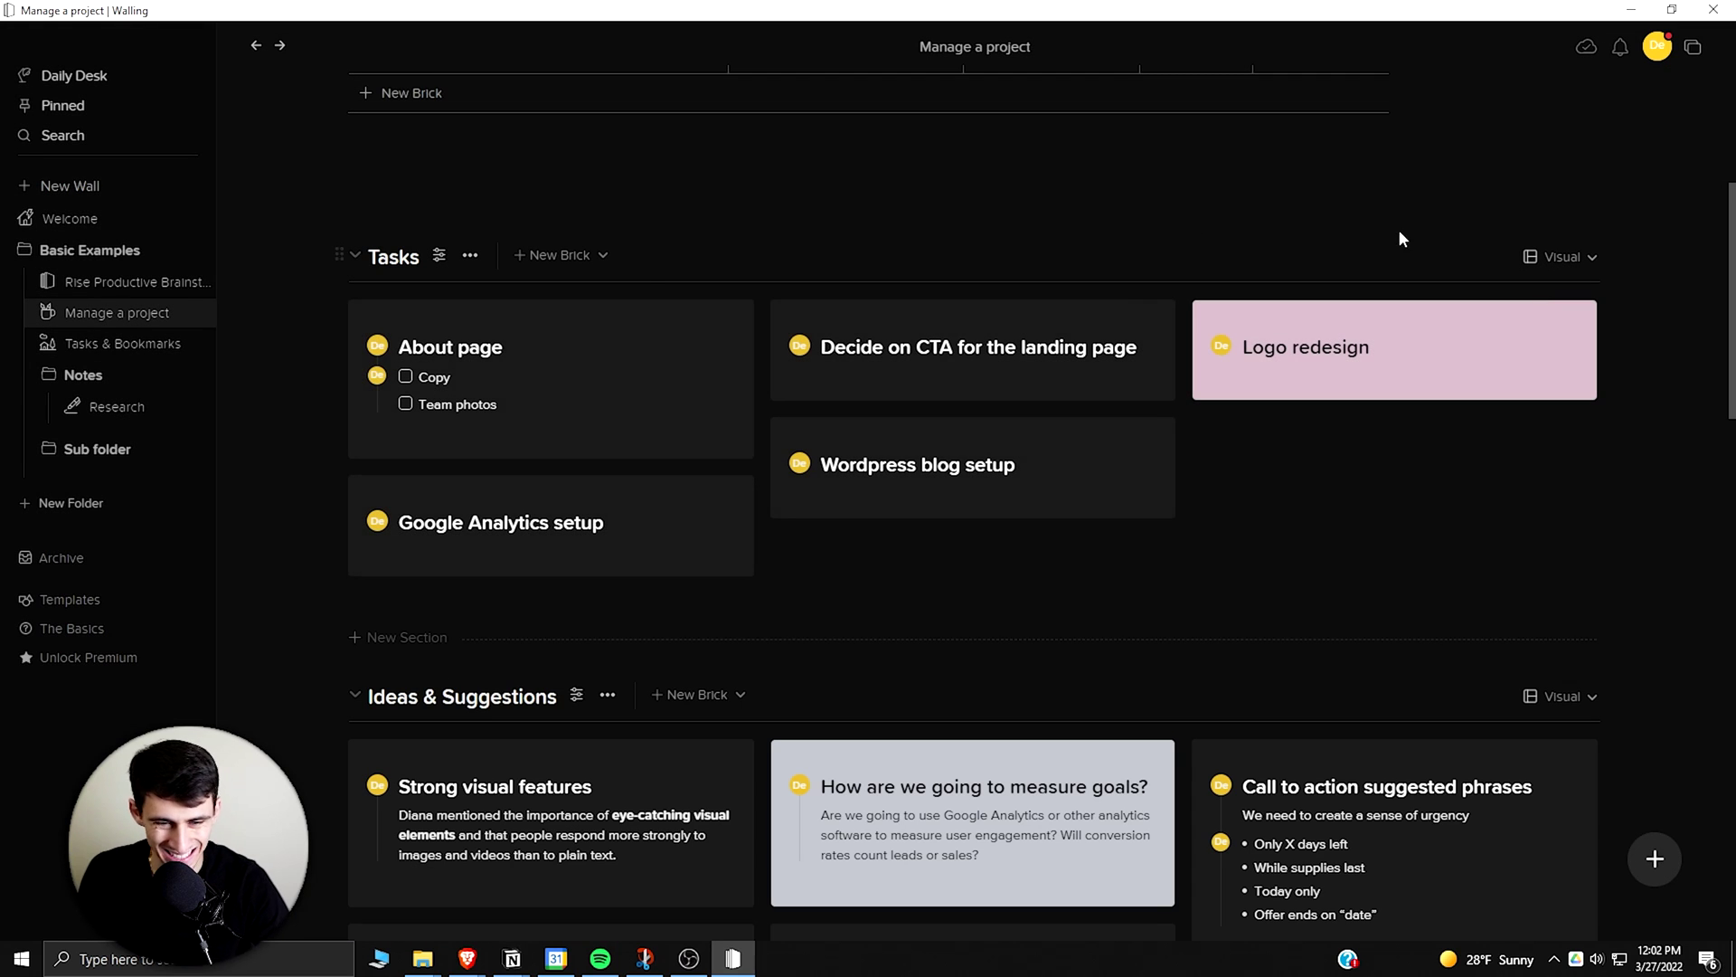
{"action": "mouse_move", "coordinate": [802, 387]}
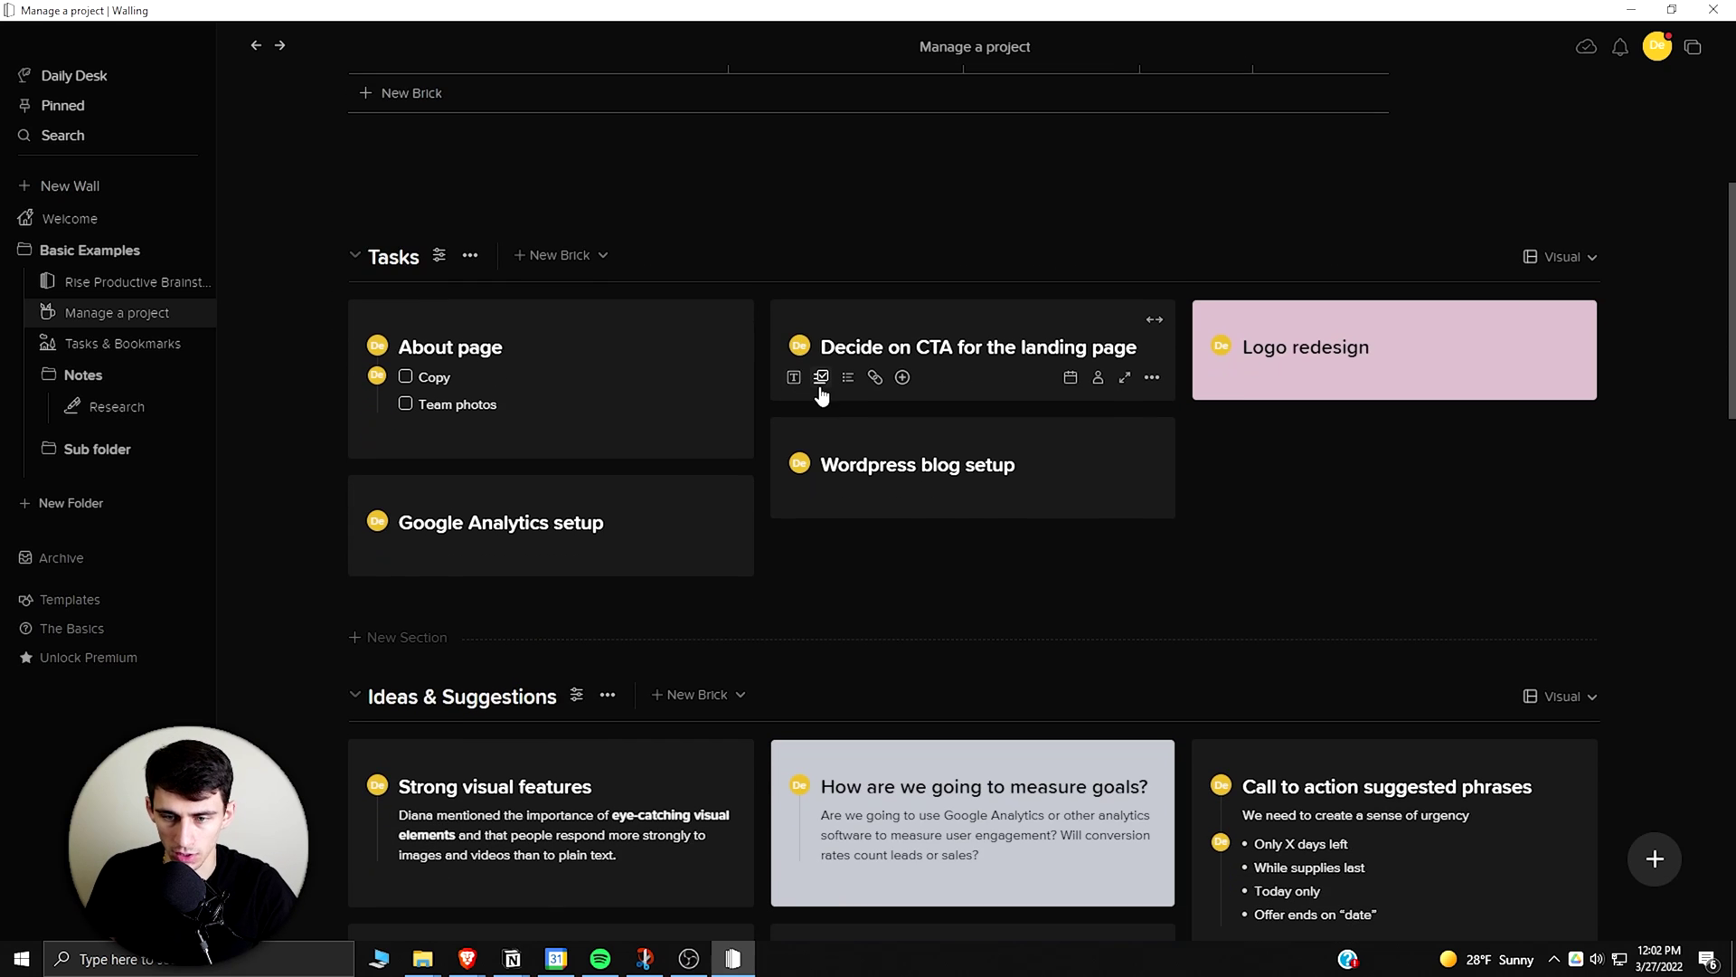
{"action": "scroll", "coordinate": [816, 403], "scroll_direction": "up", "scroll_amount": 2}
Open the Tasks & Bookmarks wall from the sidebar.
{"action": "scroll", "coordinate": [812, 411], "scroll_direction": "down", "scroll_amount": 1}
{"action": "scroll", "coordinate": [812, 410], "scroll_direction": "up", "scroll_amount": 4}
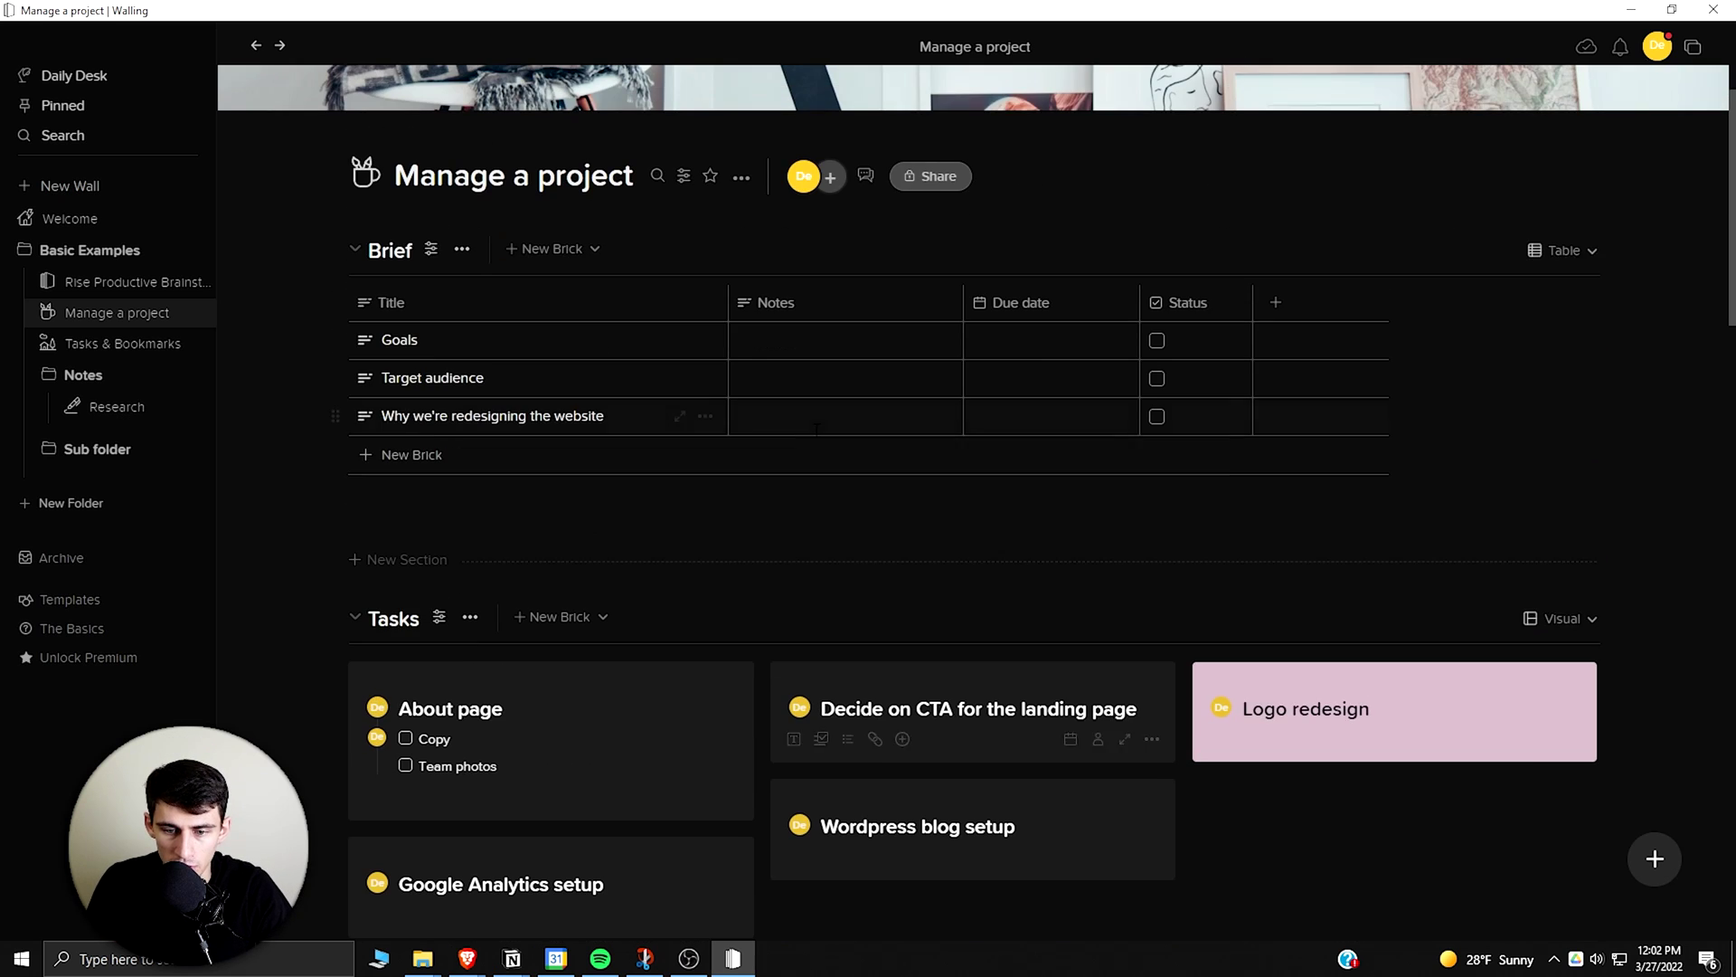
{"action": "left_click", "coordinate": [146, 345]}
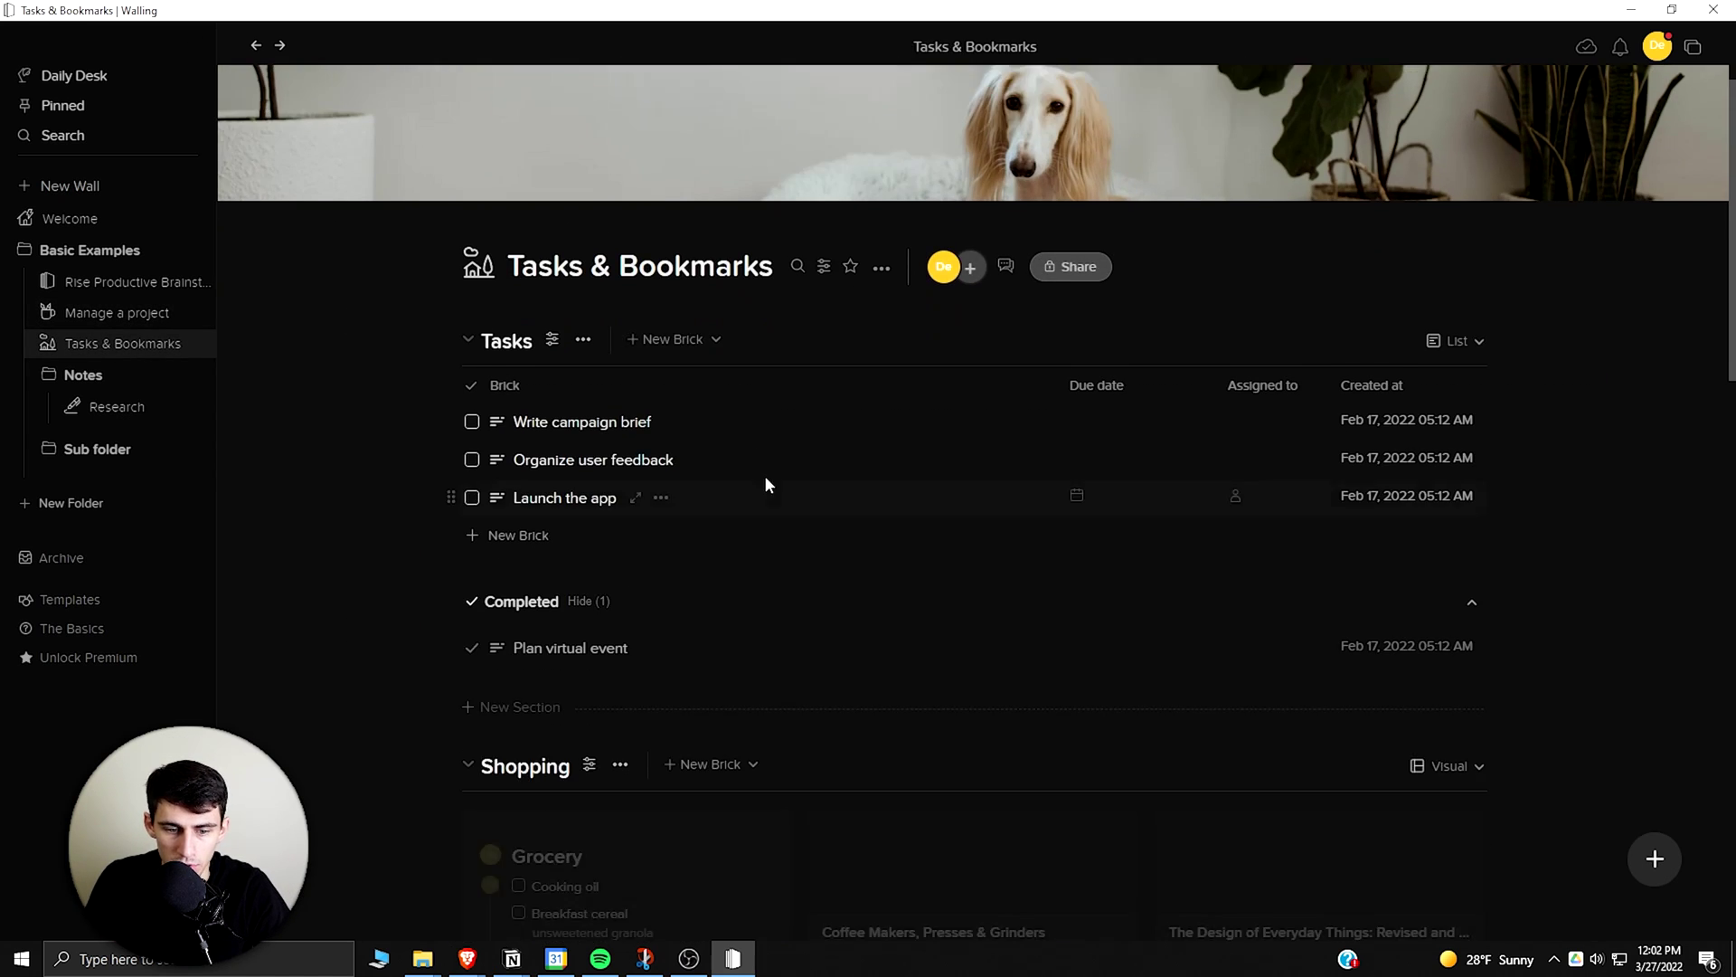
Scroll to Shopping and open the Coffee Makers bookmark's IKEA page.
{"action": "scroll", "coordinate": [1293, 361], "scroll_direction": "down", "scroll_amount": 3}
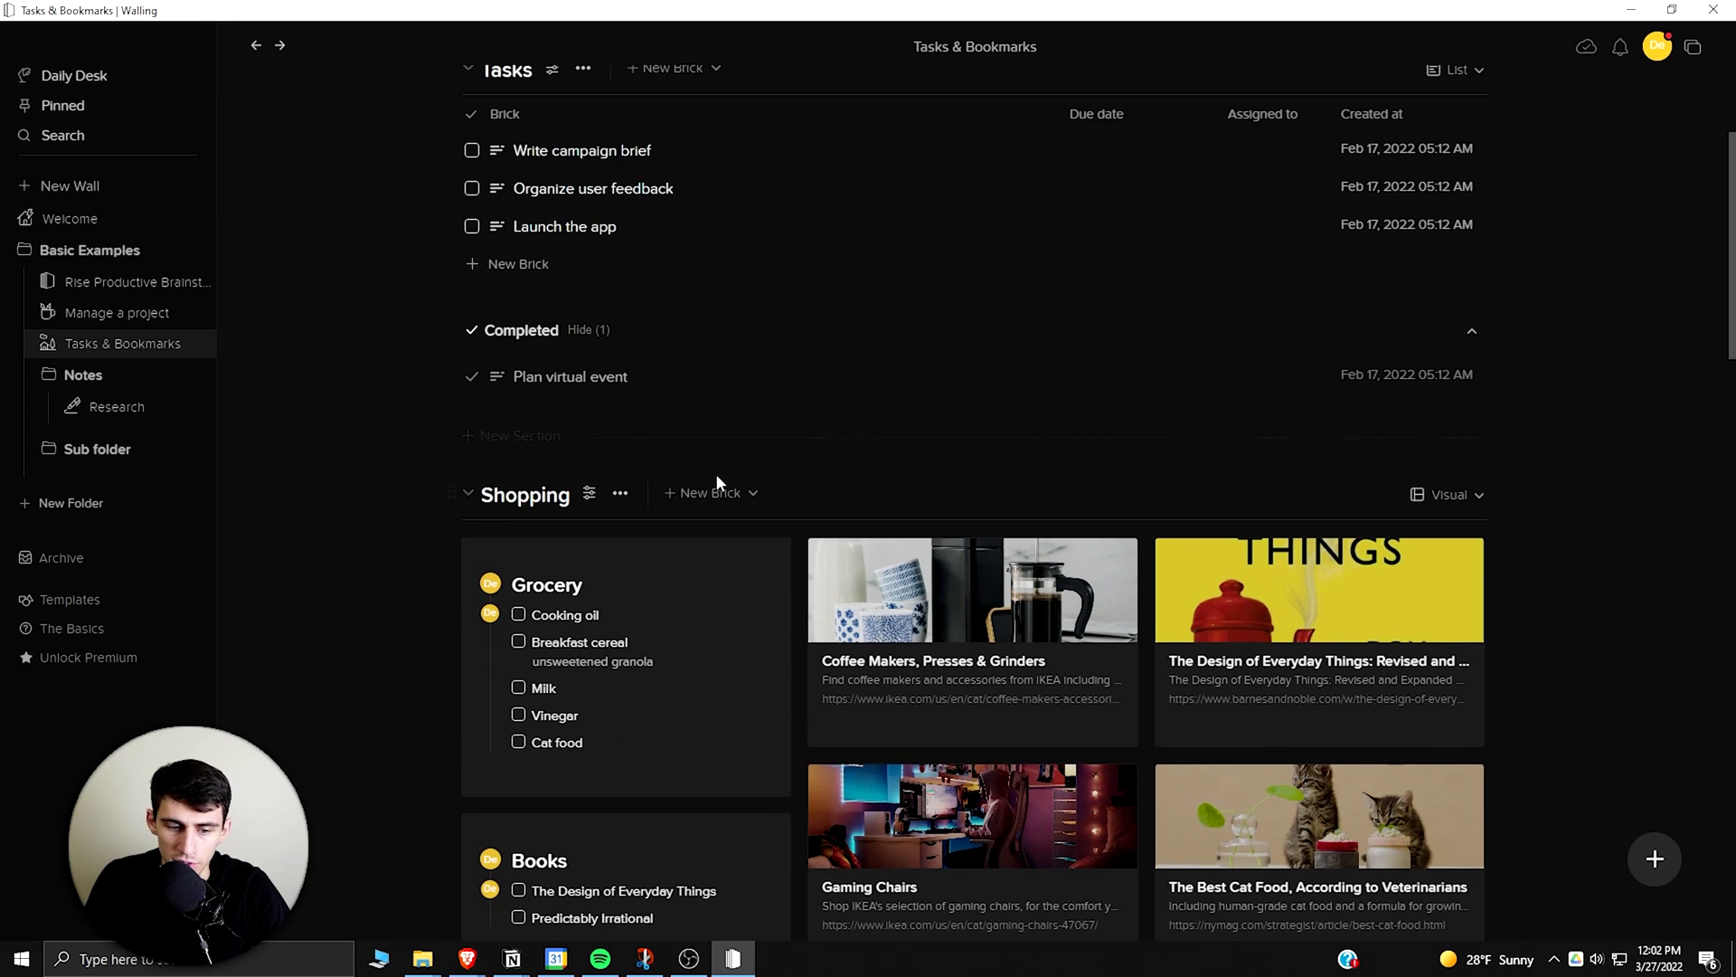
{"action": "scroll", "coordinate": [724, 488], "scroll_direction": "down", "scroll_amount": 2}
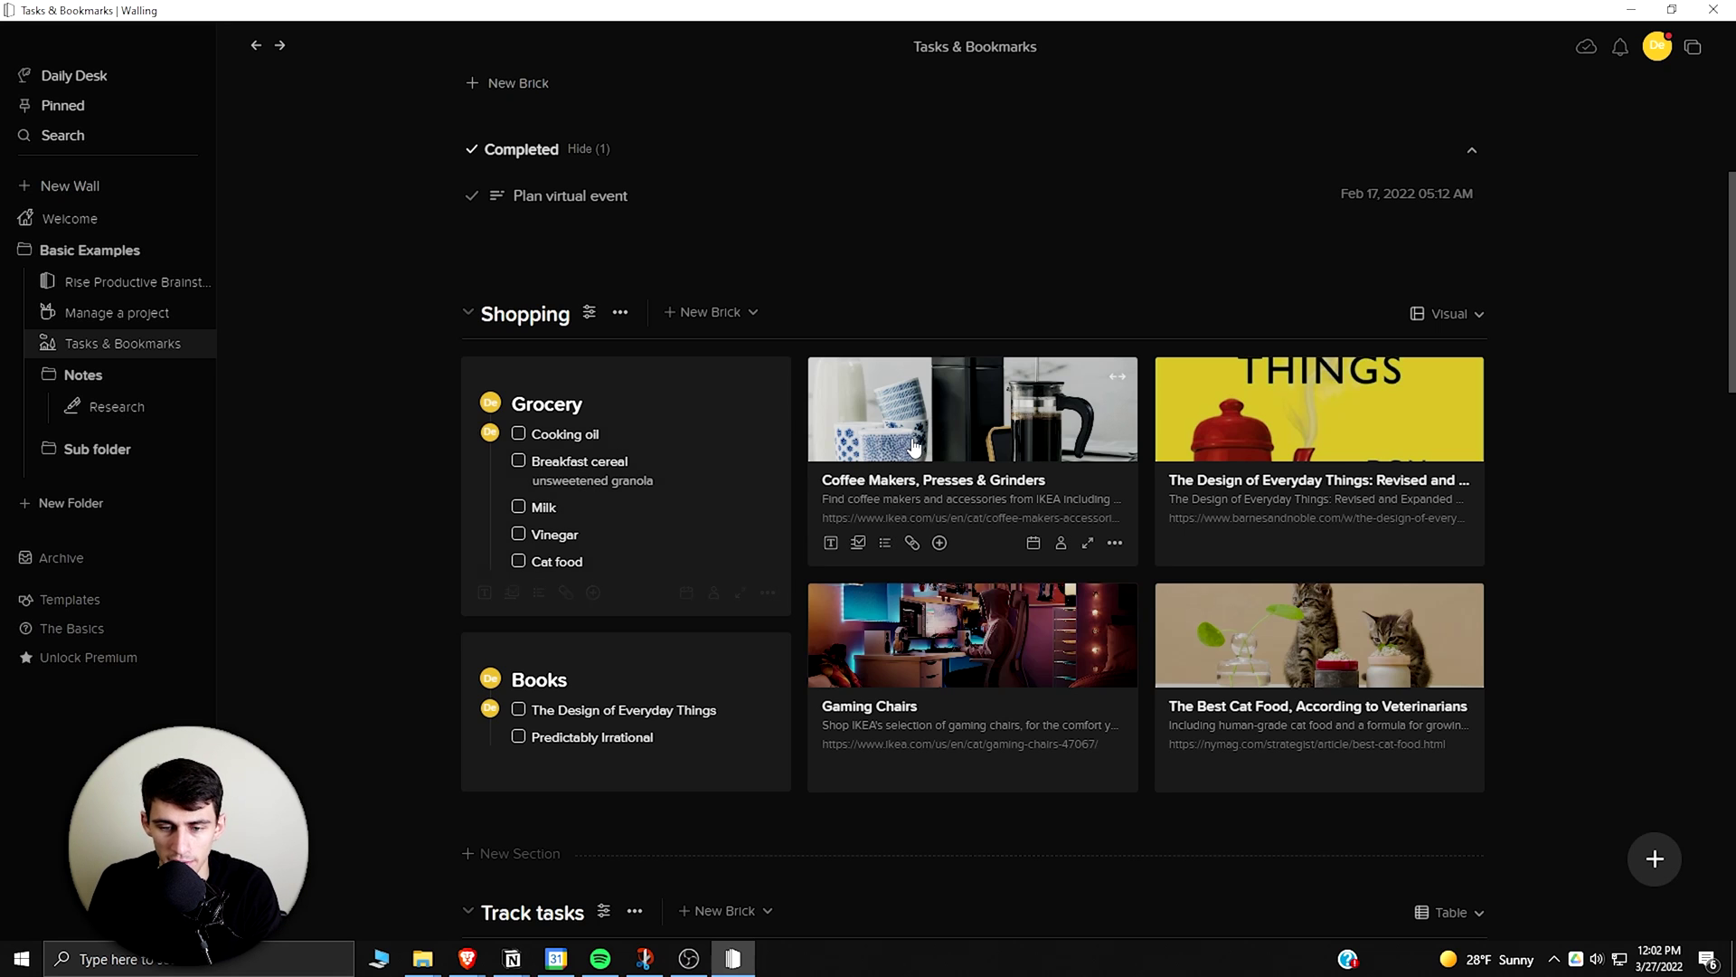
{"action": "left_click", "coordinate": [983, 459]}
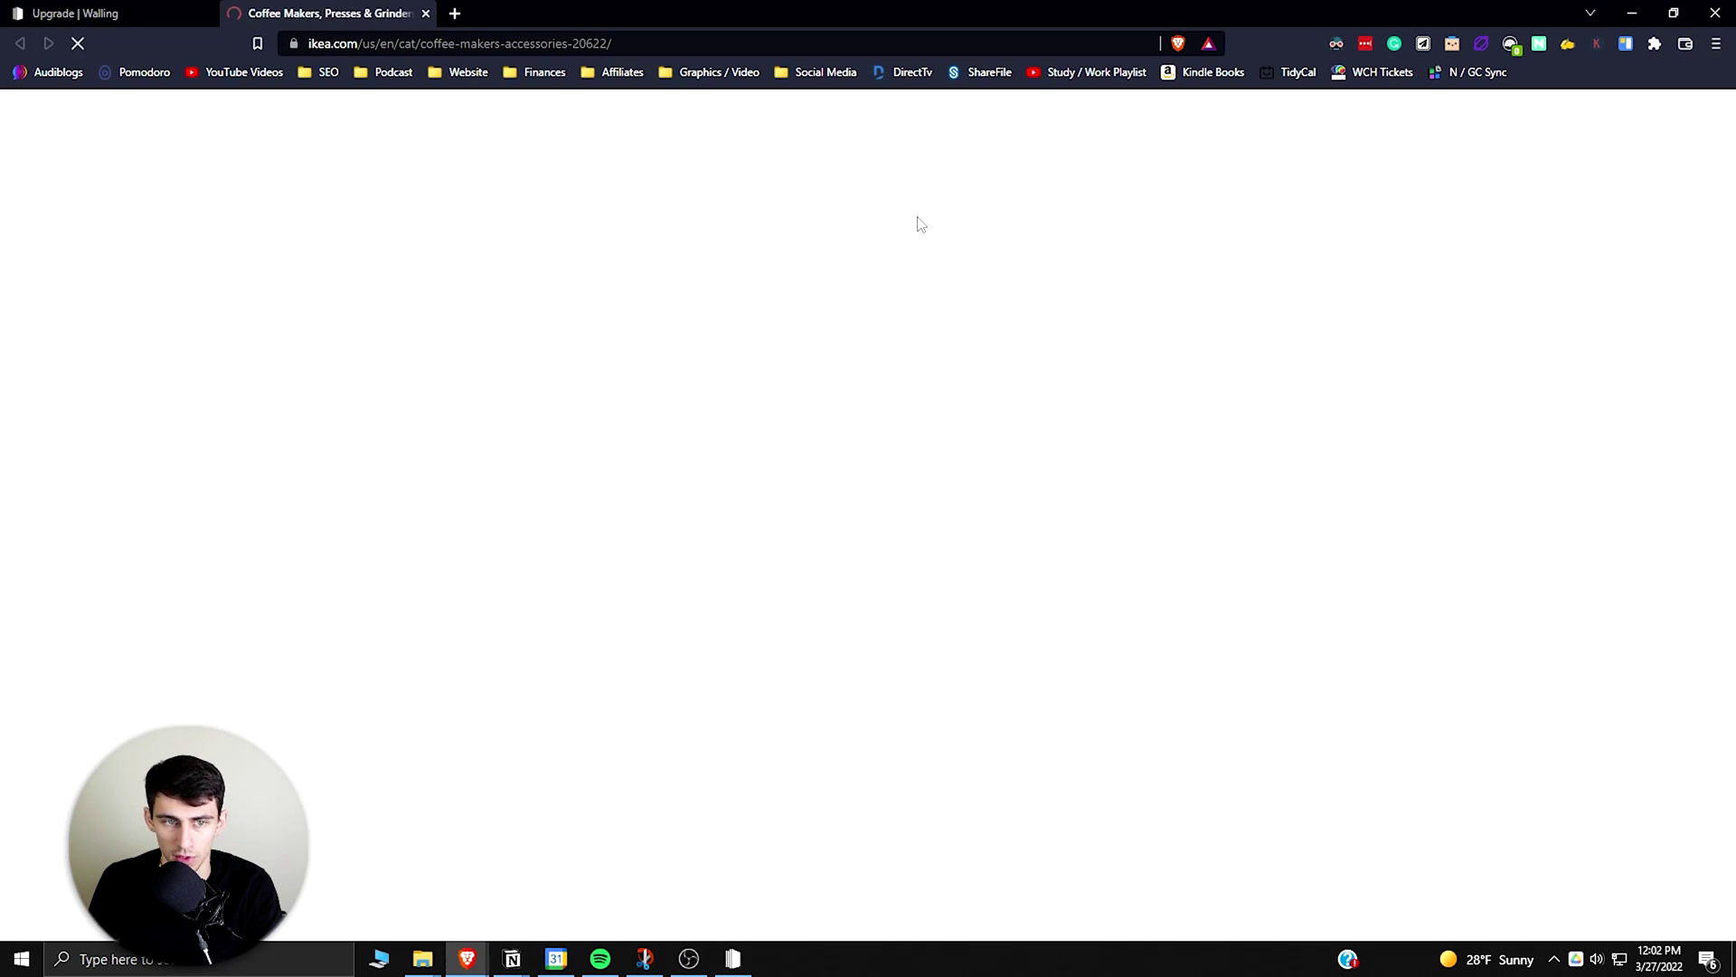
Switch from Brave back to the Walling window with Alt+Tab.
{"action": "key", "text": "alt+Tab"}
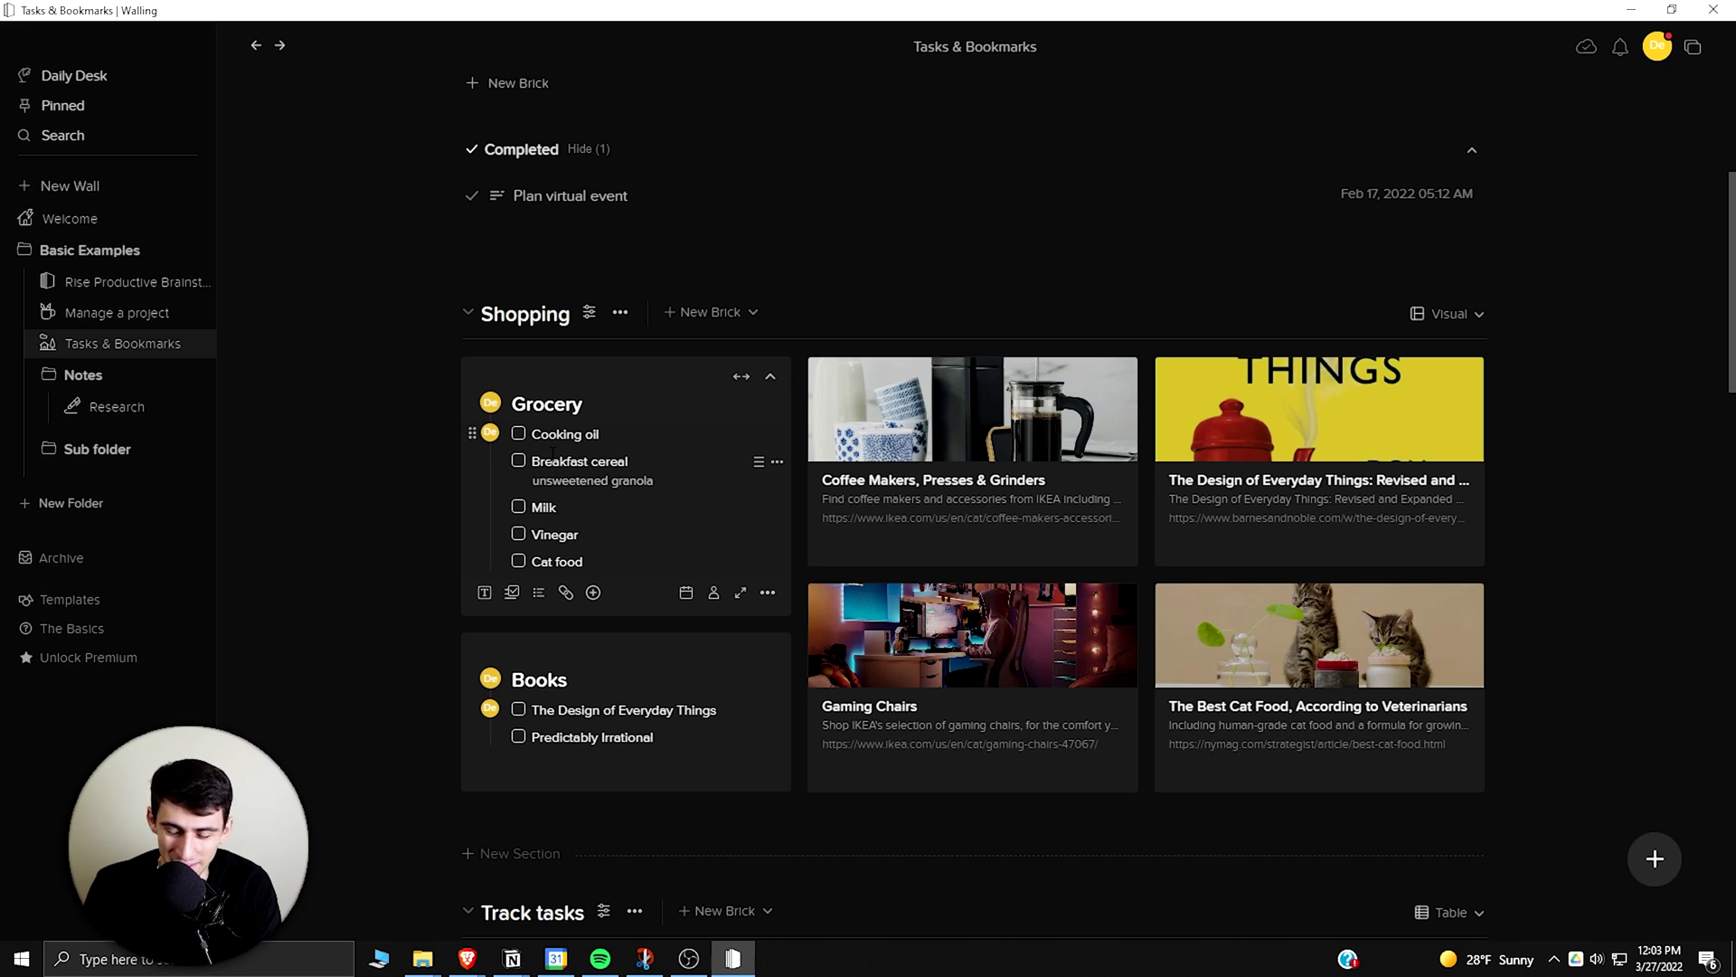
Add an empty item to the Grocery checklist and link the Manage a project wall into it.
{"action": "left_click", "coordinate": [511, 593]}
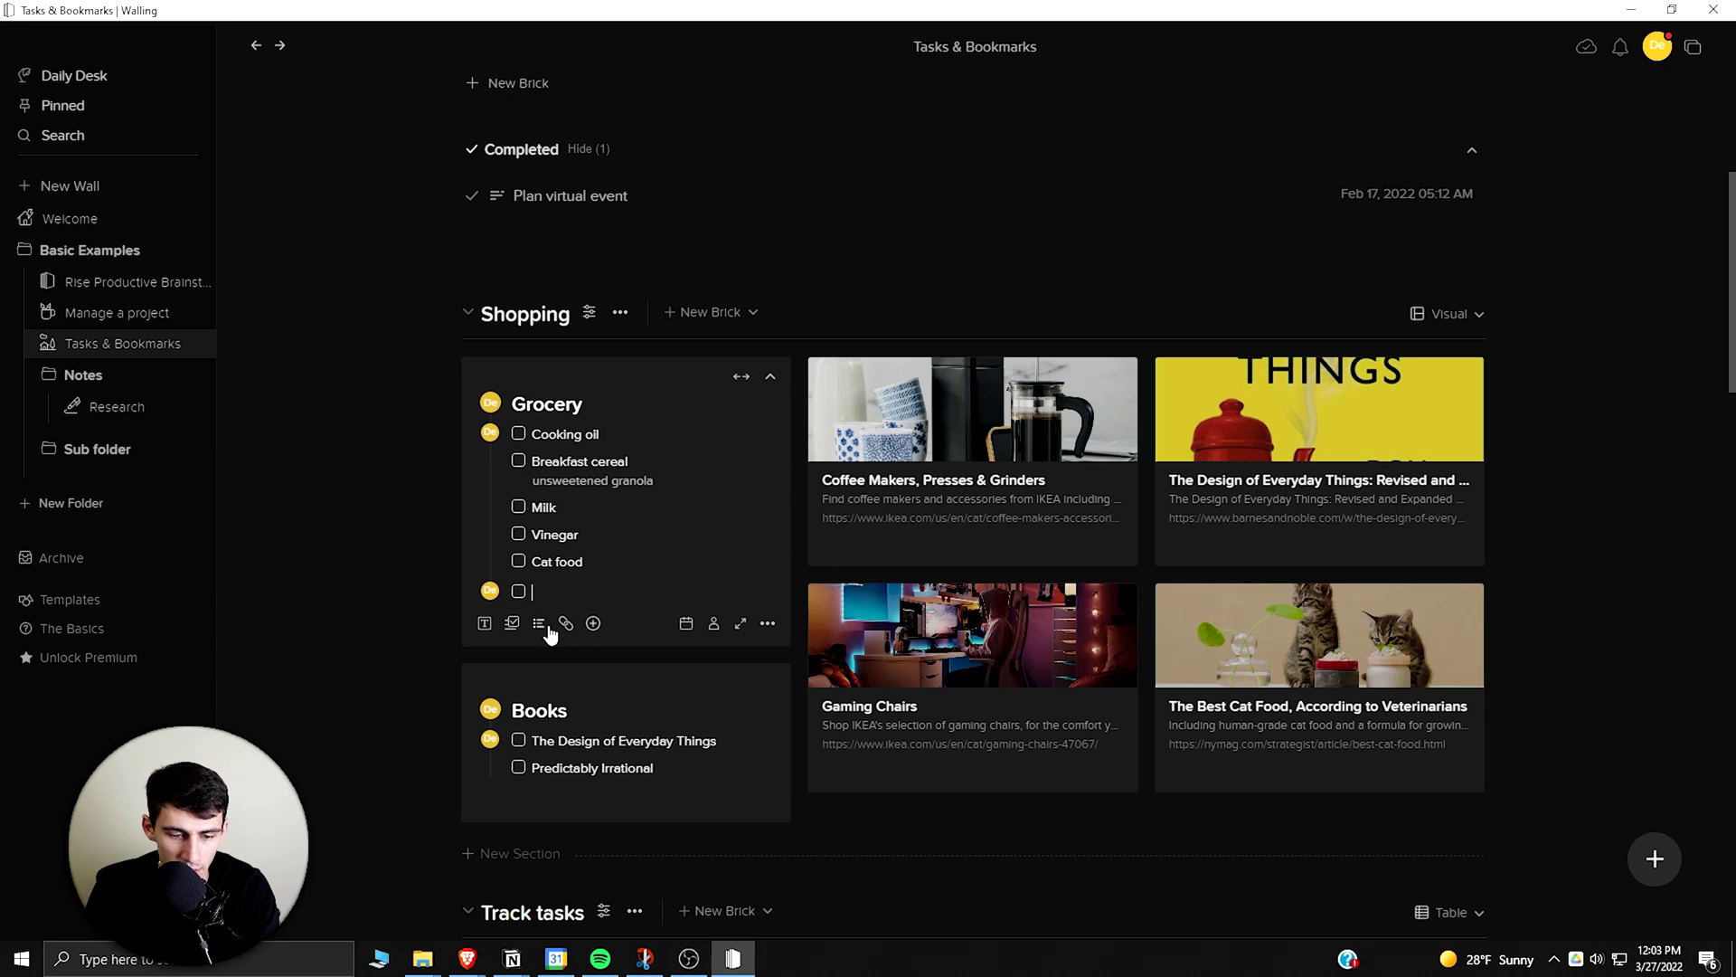
{"action": "left_click", "coordinate": [592, 623]}
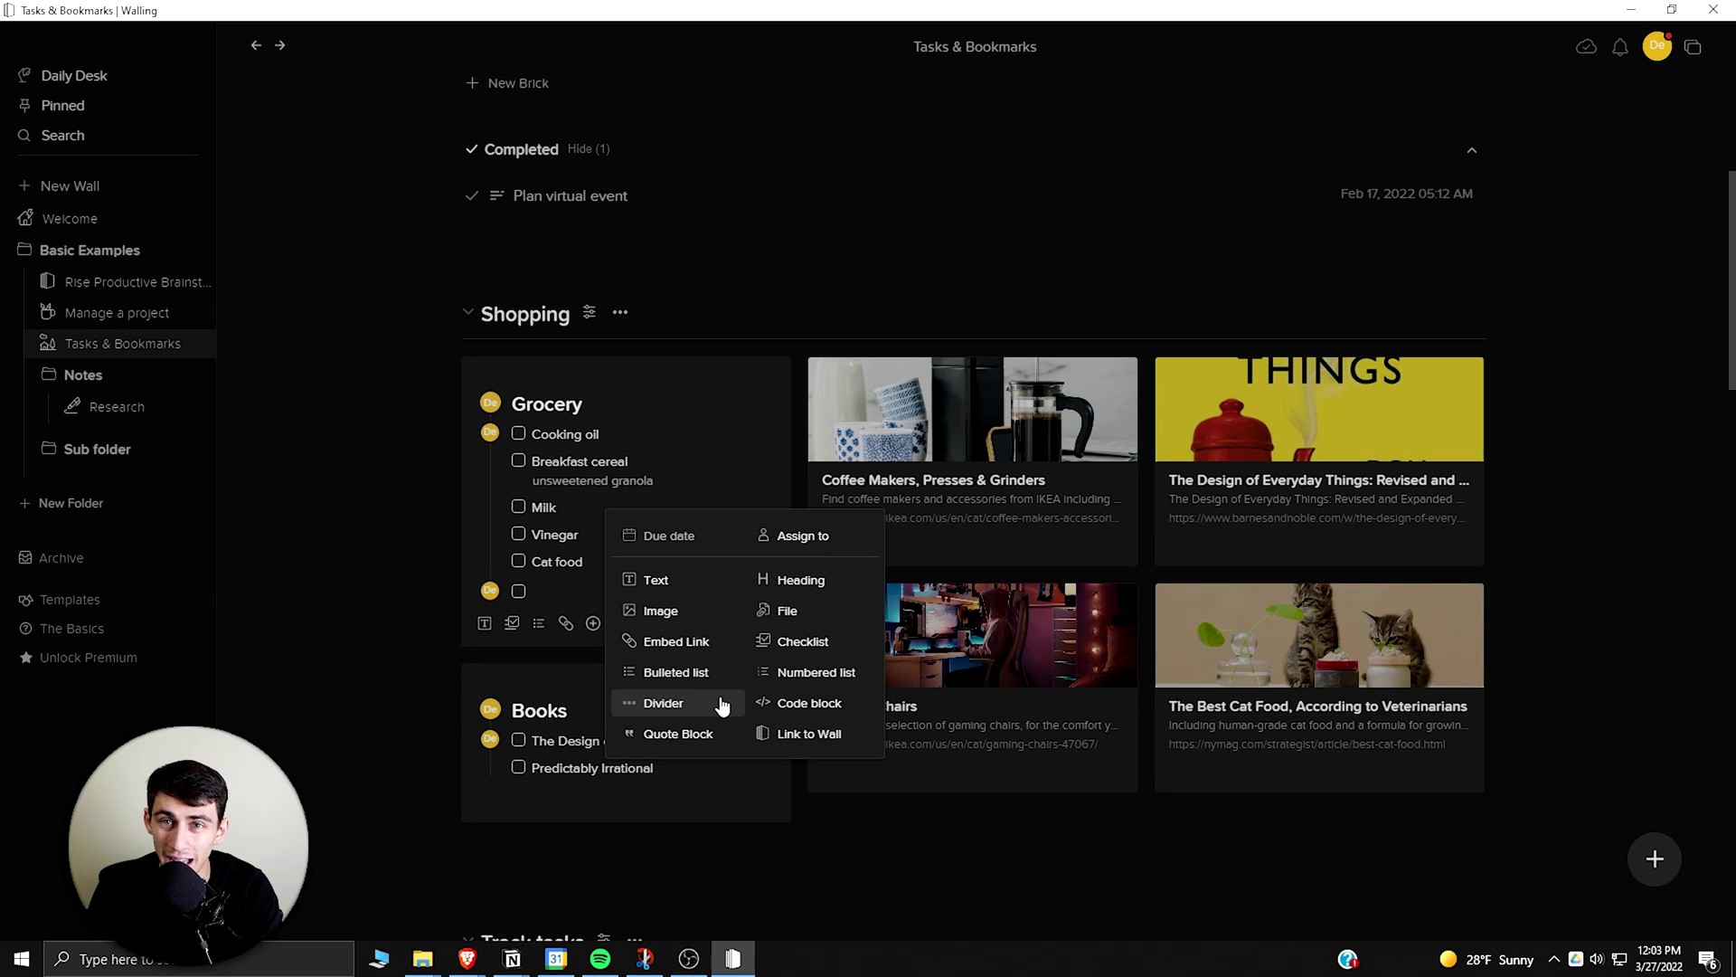
{"action": "left_click", "coordinate": [771, 736]}
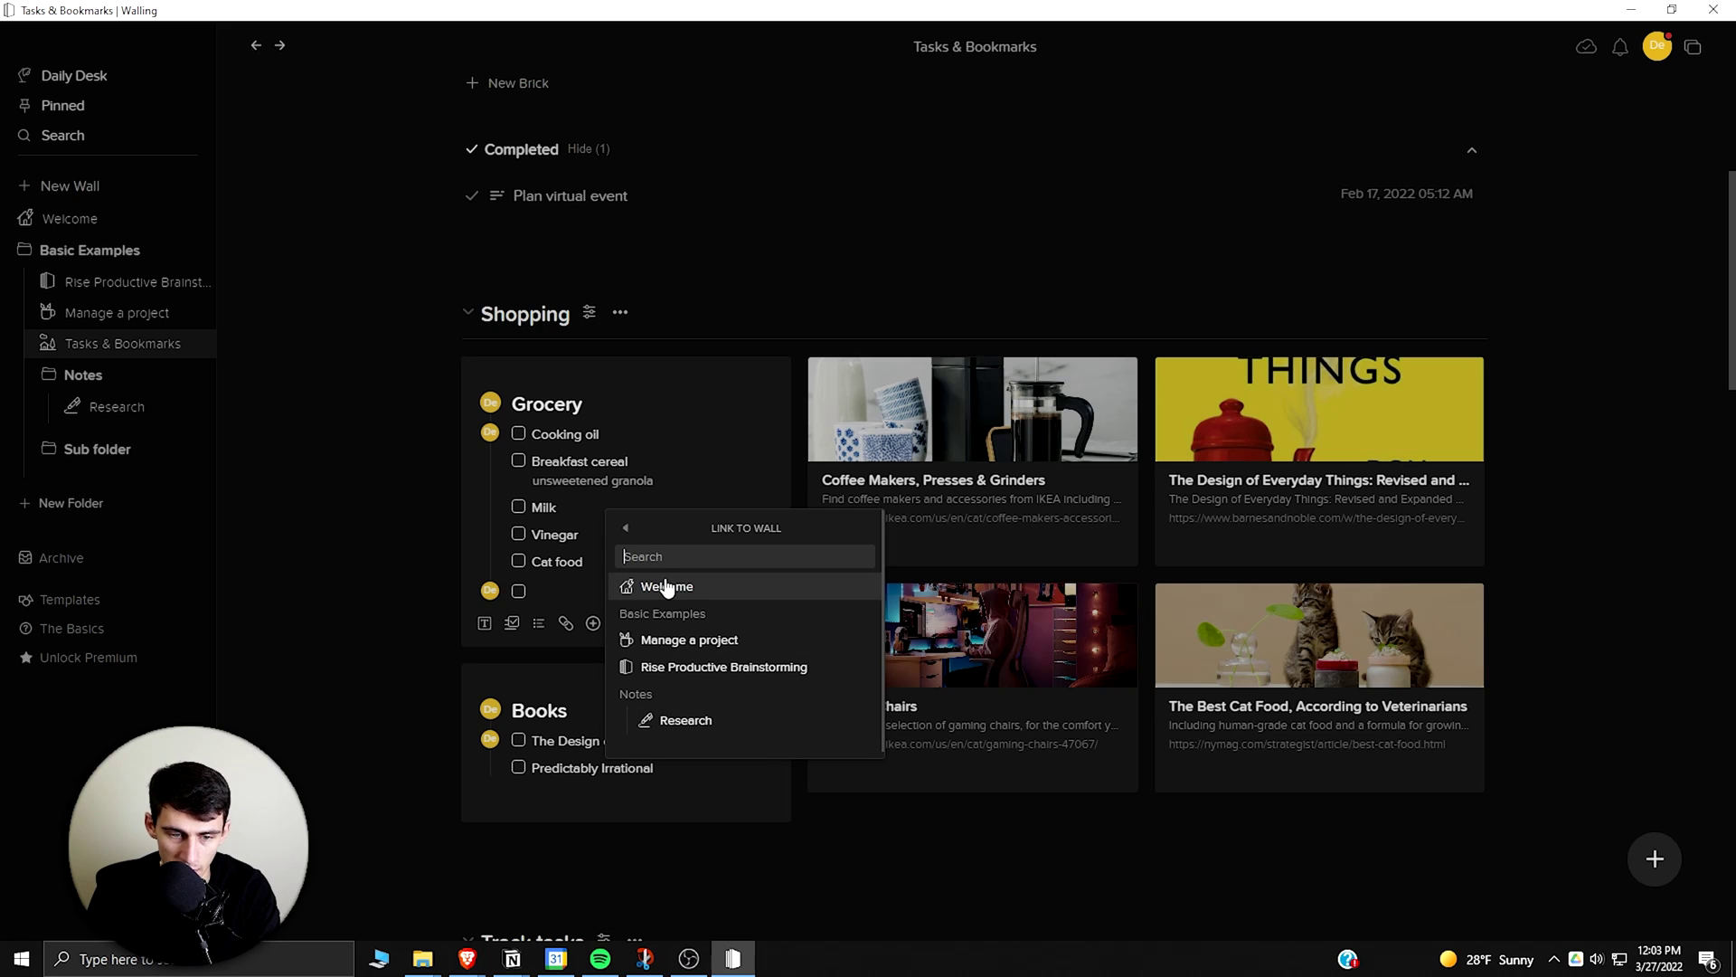
{"action": "left_click", "coordinate": [687, 640]}
Open the linked Manage a project wall and scroll down to its bricks.
{"action": "left_click", "coordinate": [566, 631]}
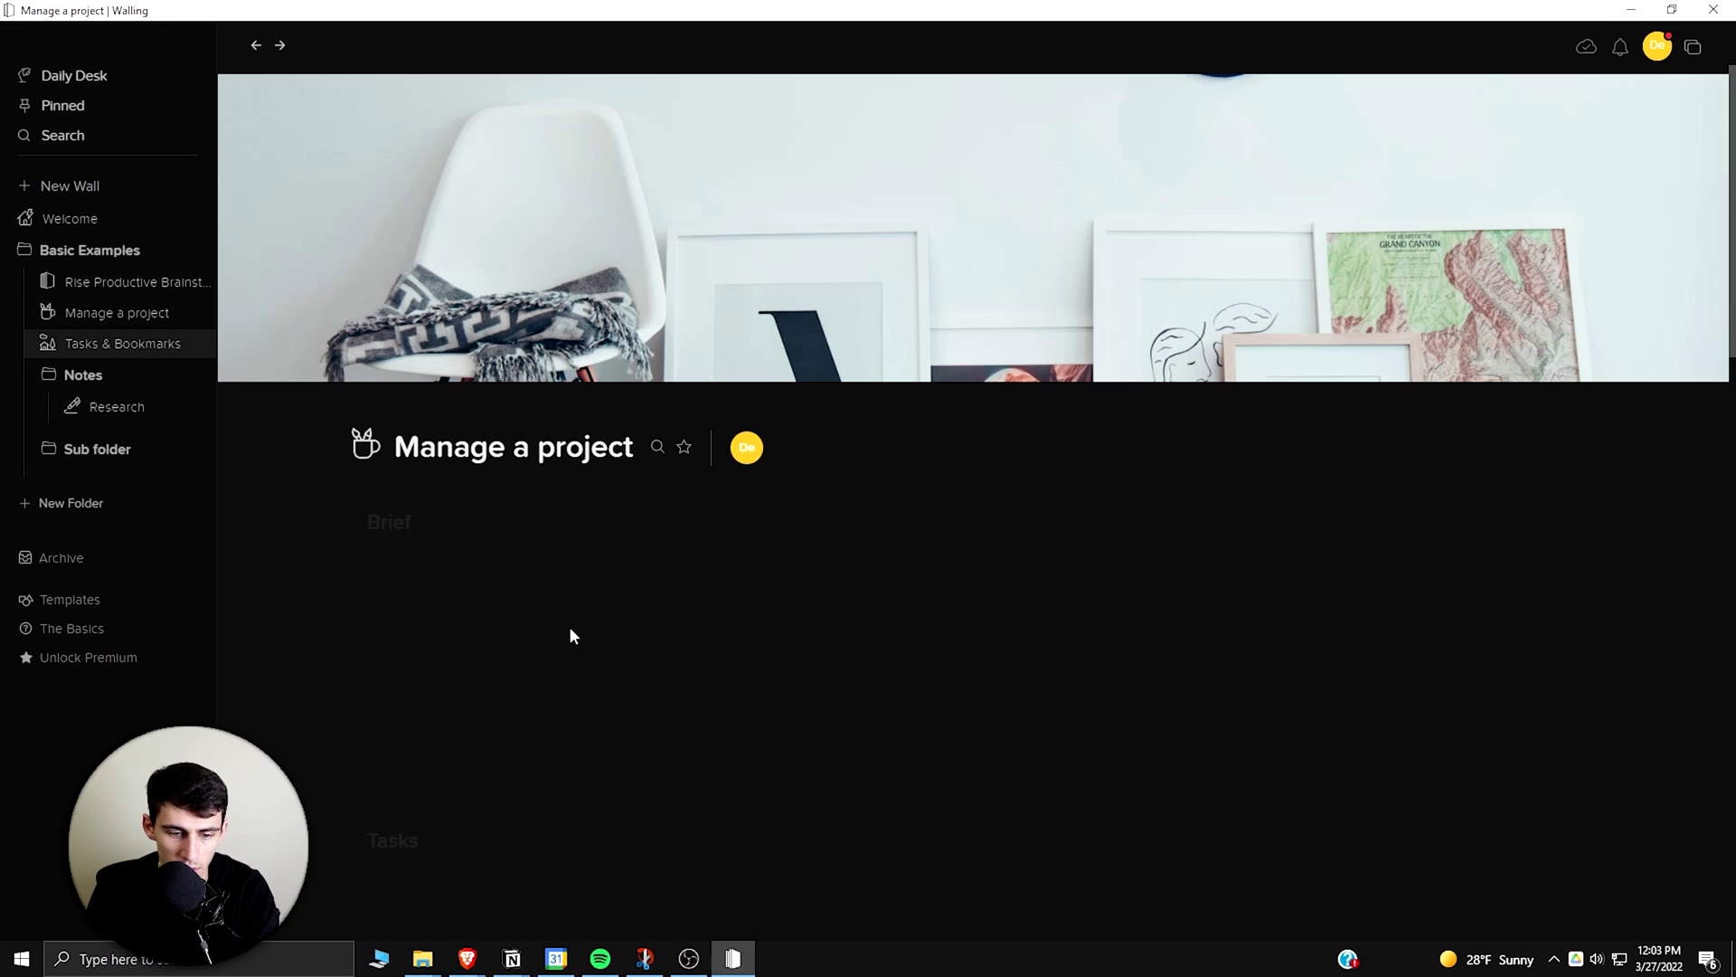
{"action": "scroll", "coordinate": [728, 474], "scroll_direction": "down", "scroll_amount": 1}
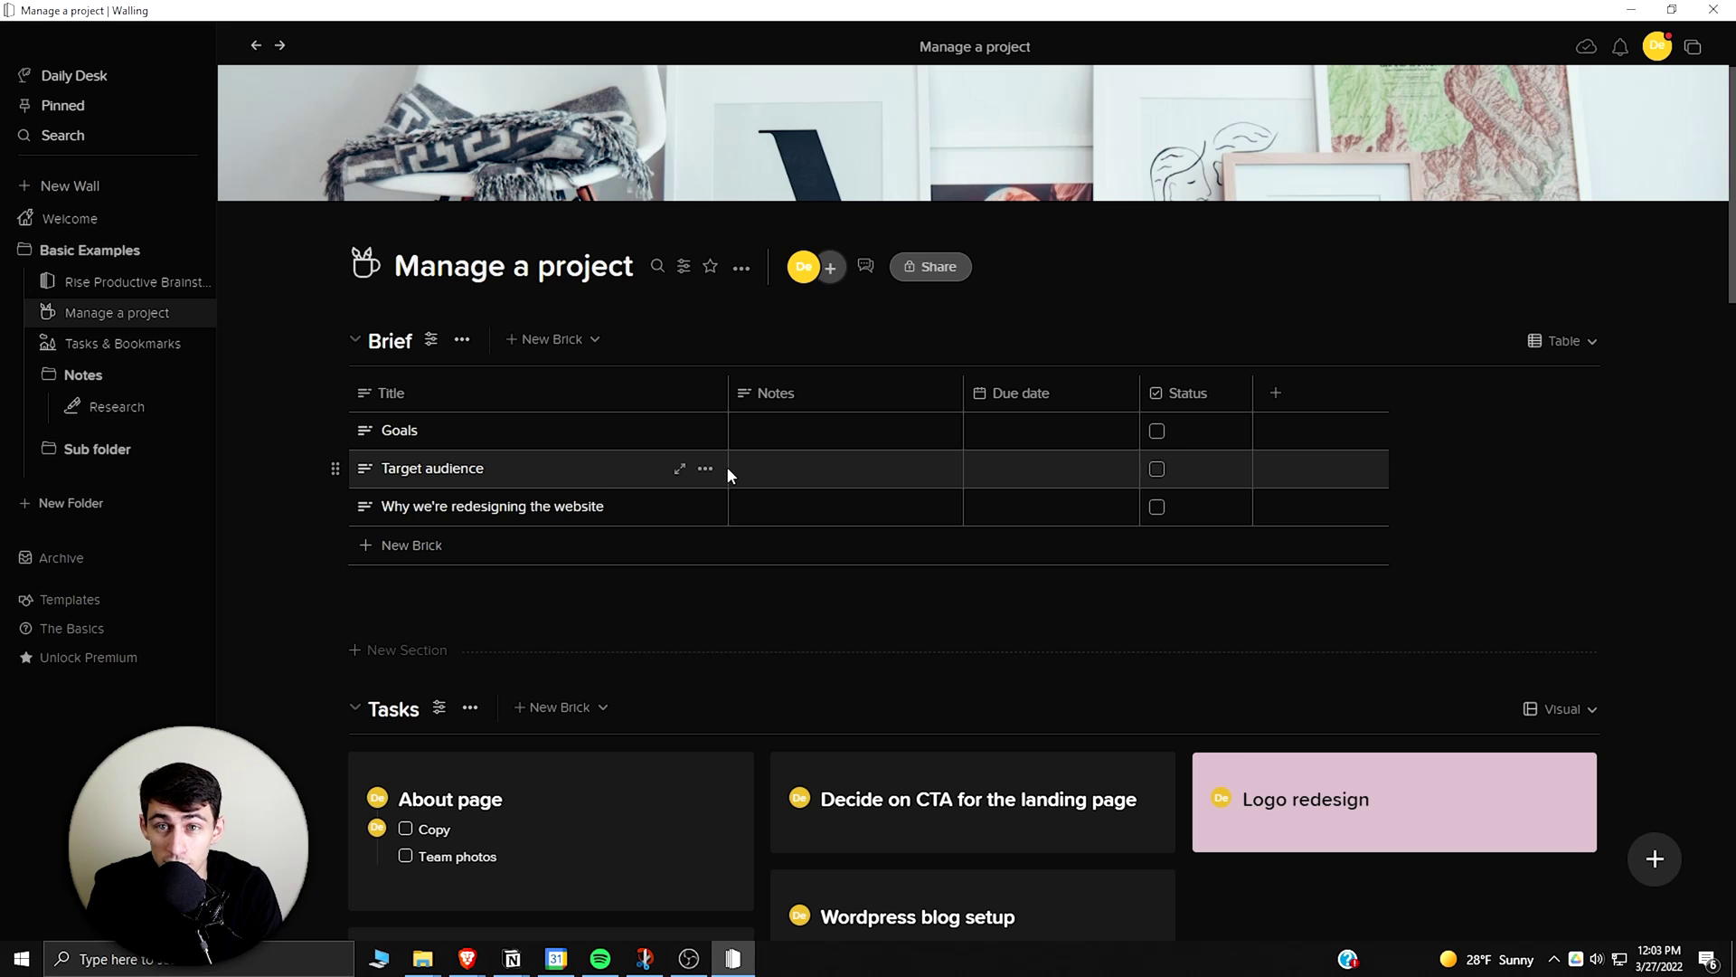
{"action": "scroll", "coordinate": [725, 465], "scroll_direction": "down", "scroll_amount": 2}
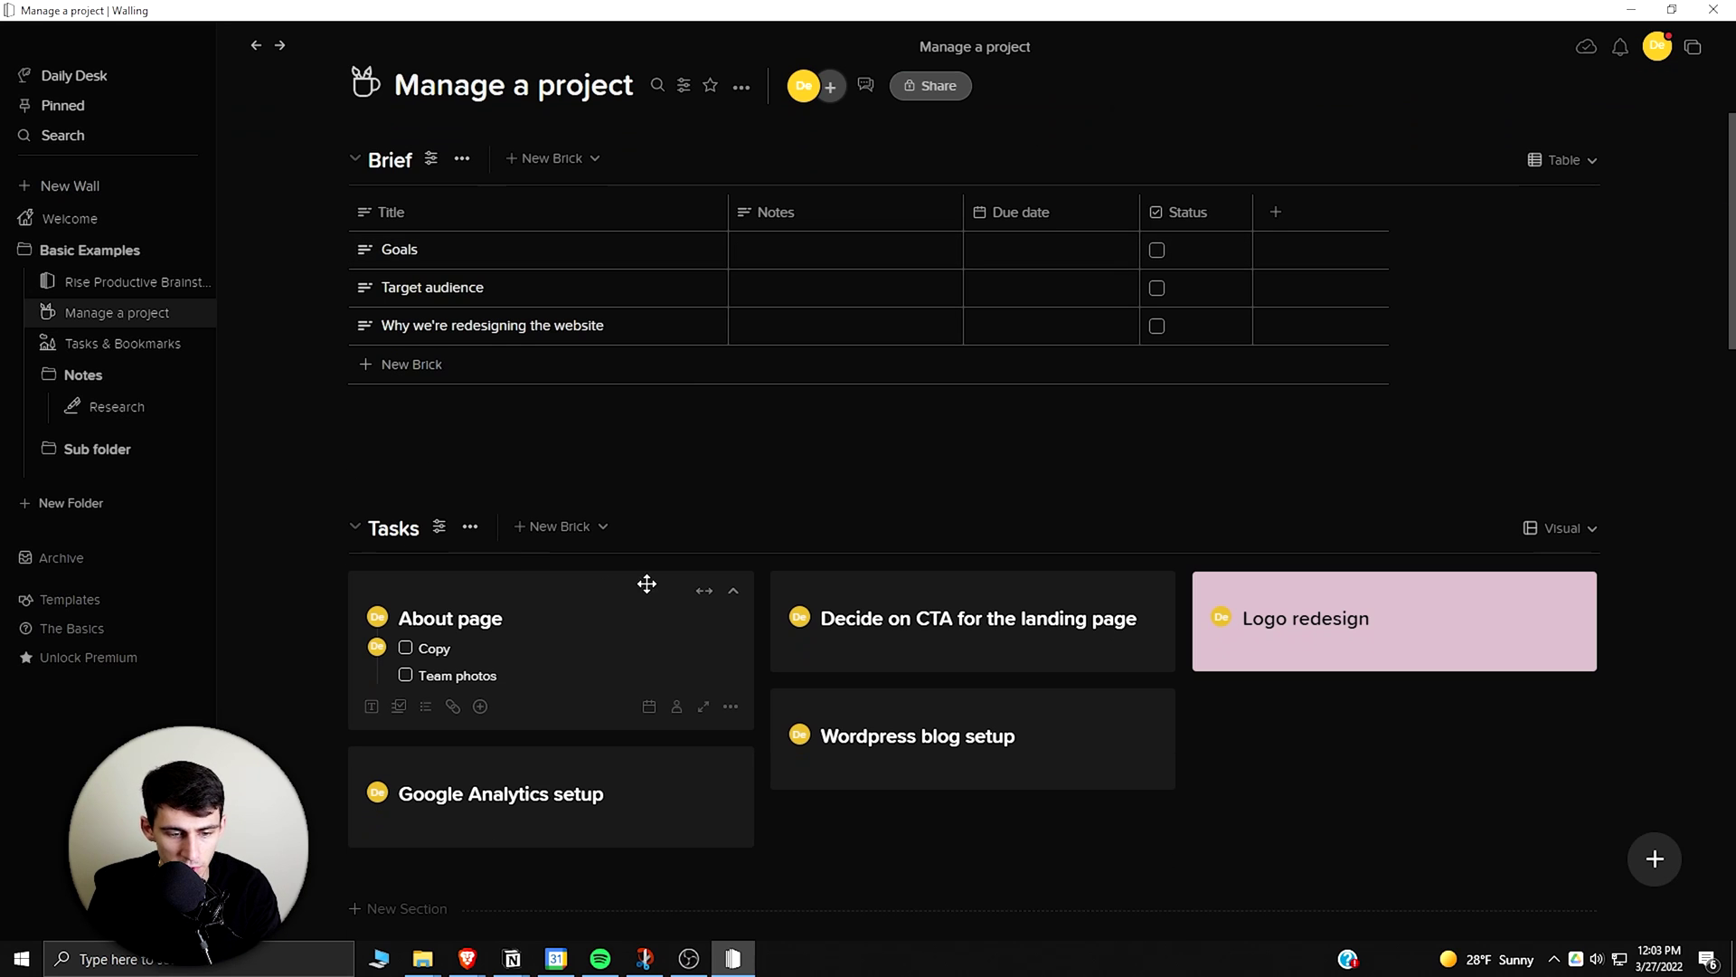
Pin the About page, Coffee Makers and design book bricks, then go to Daily Desk.
{"action": "left_click", "coordinate": [730, 707]}
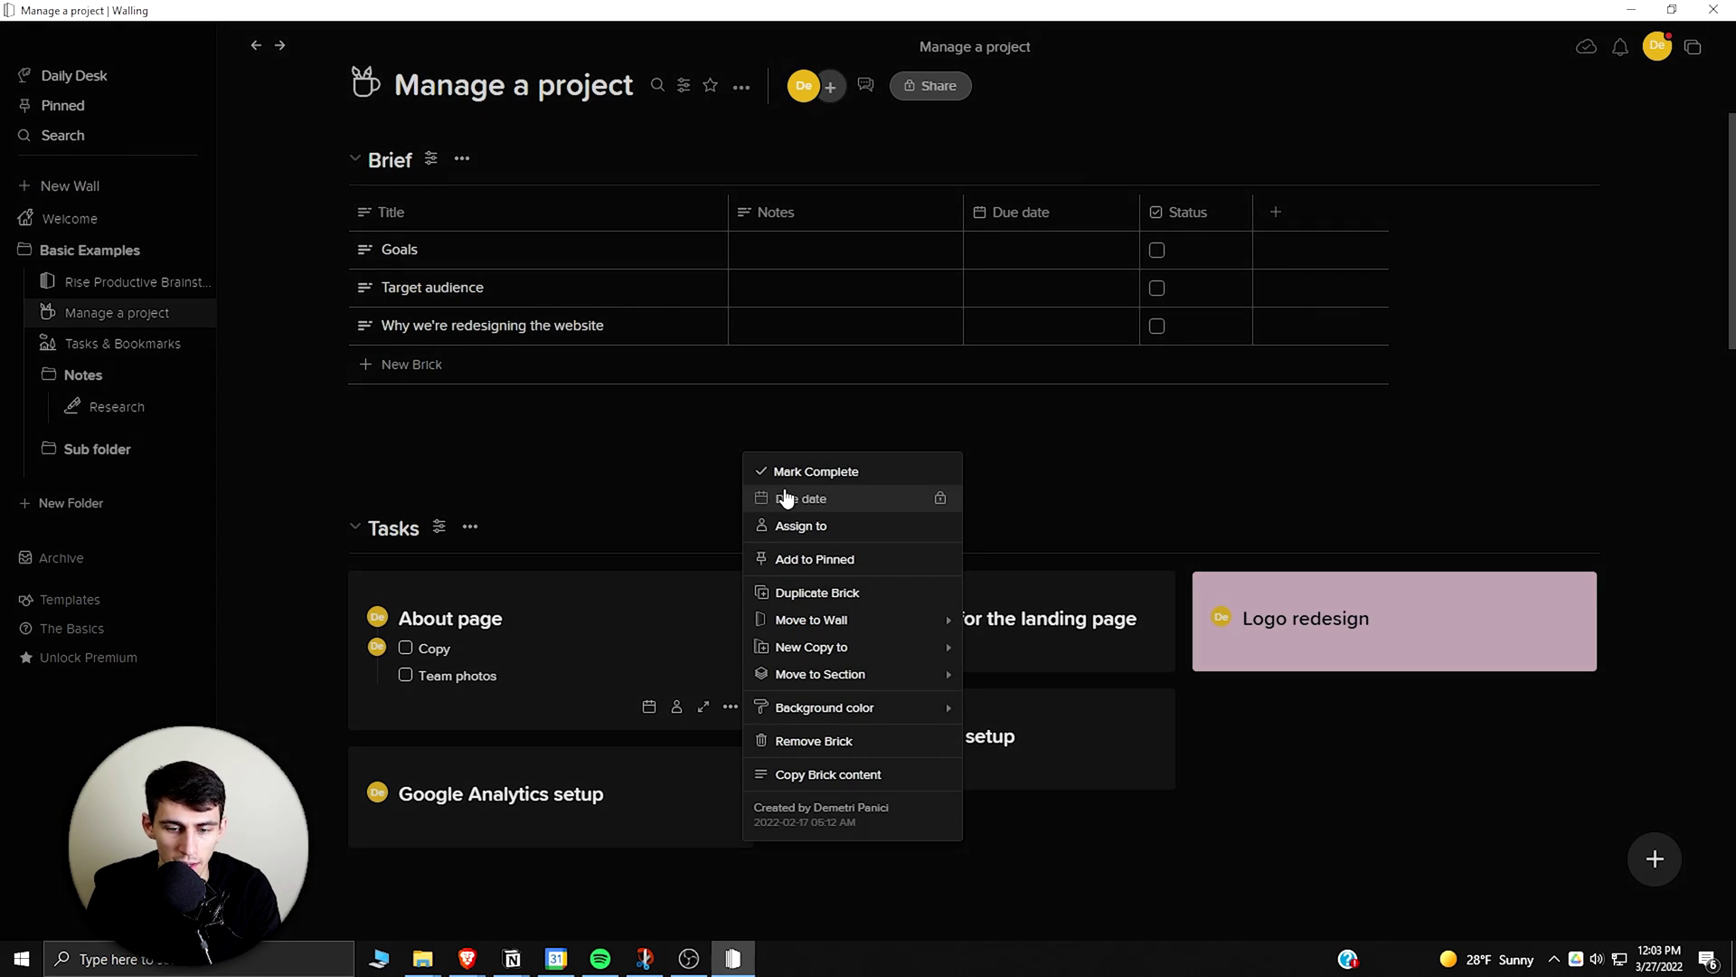
{"action": "left_click", "coordinate": [806, 559]}
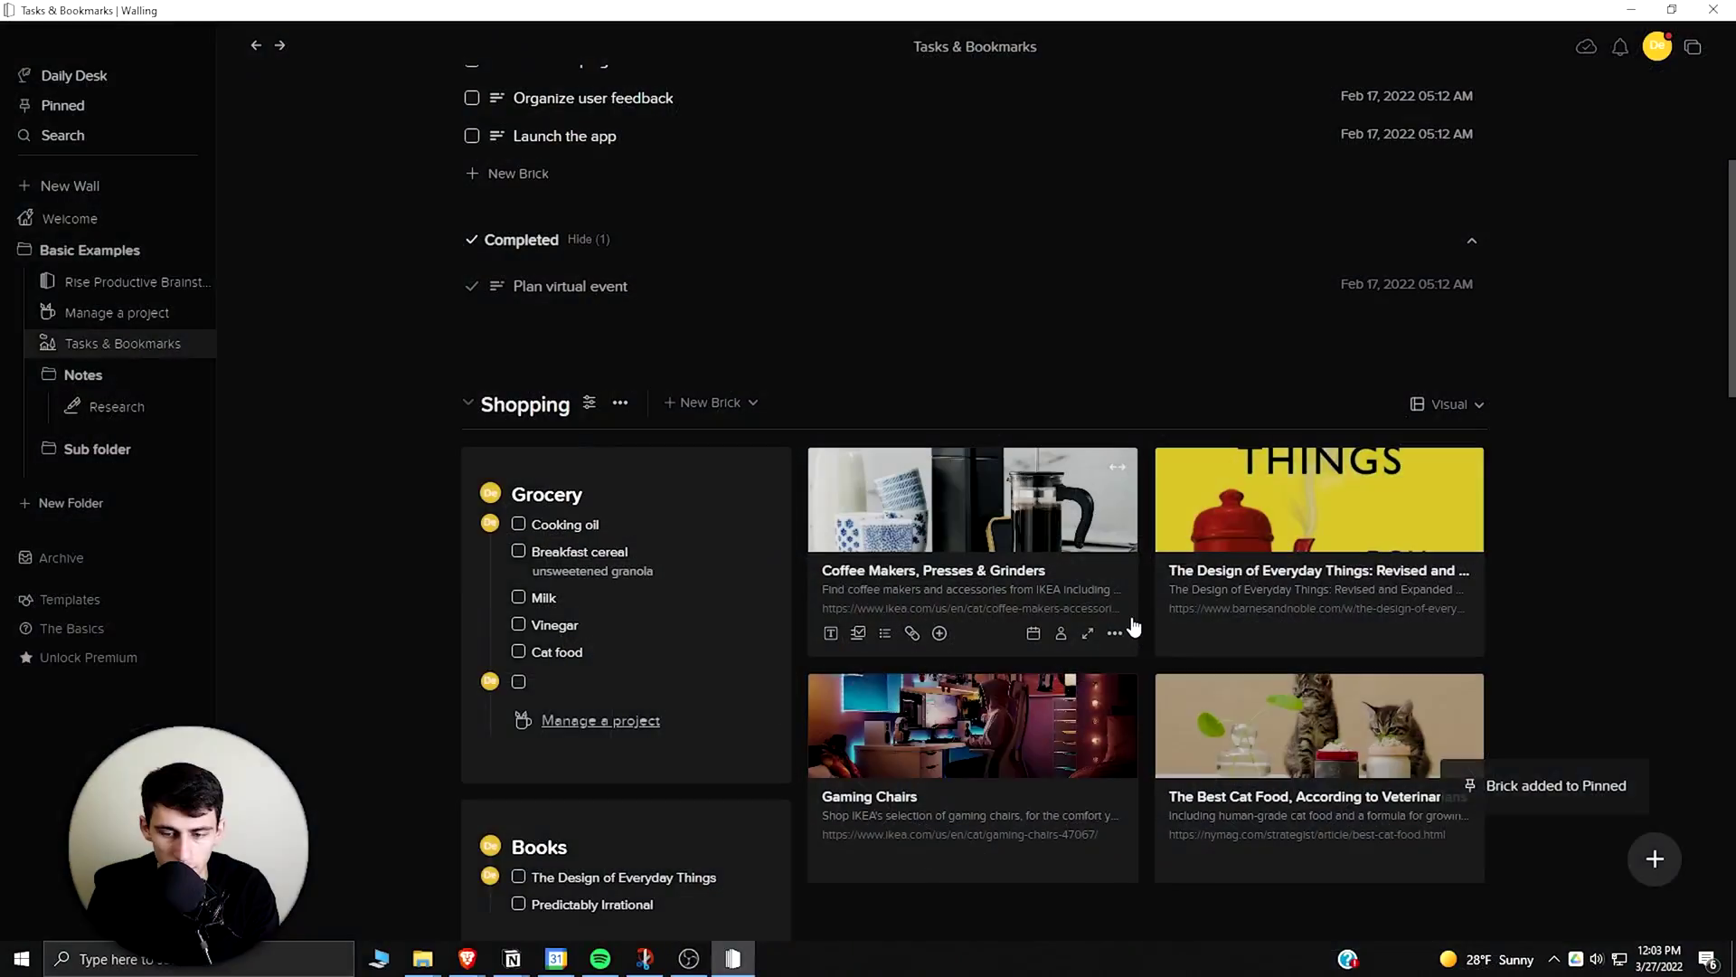
{"action": "left_click", "coordinate": [1115, 633]}
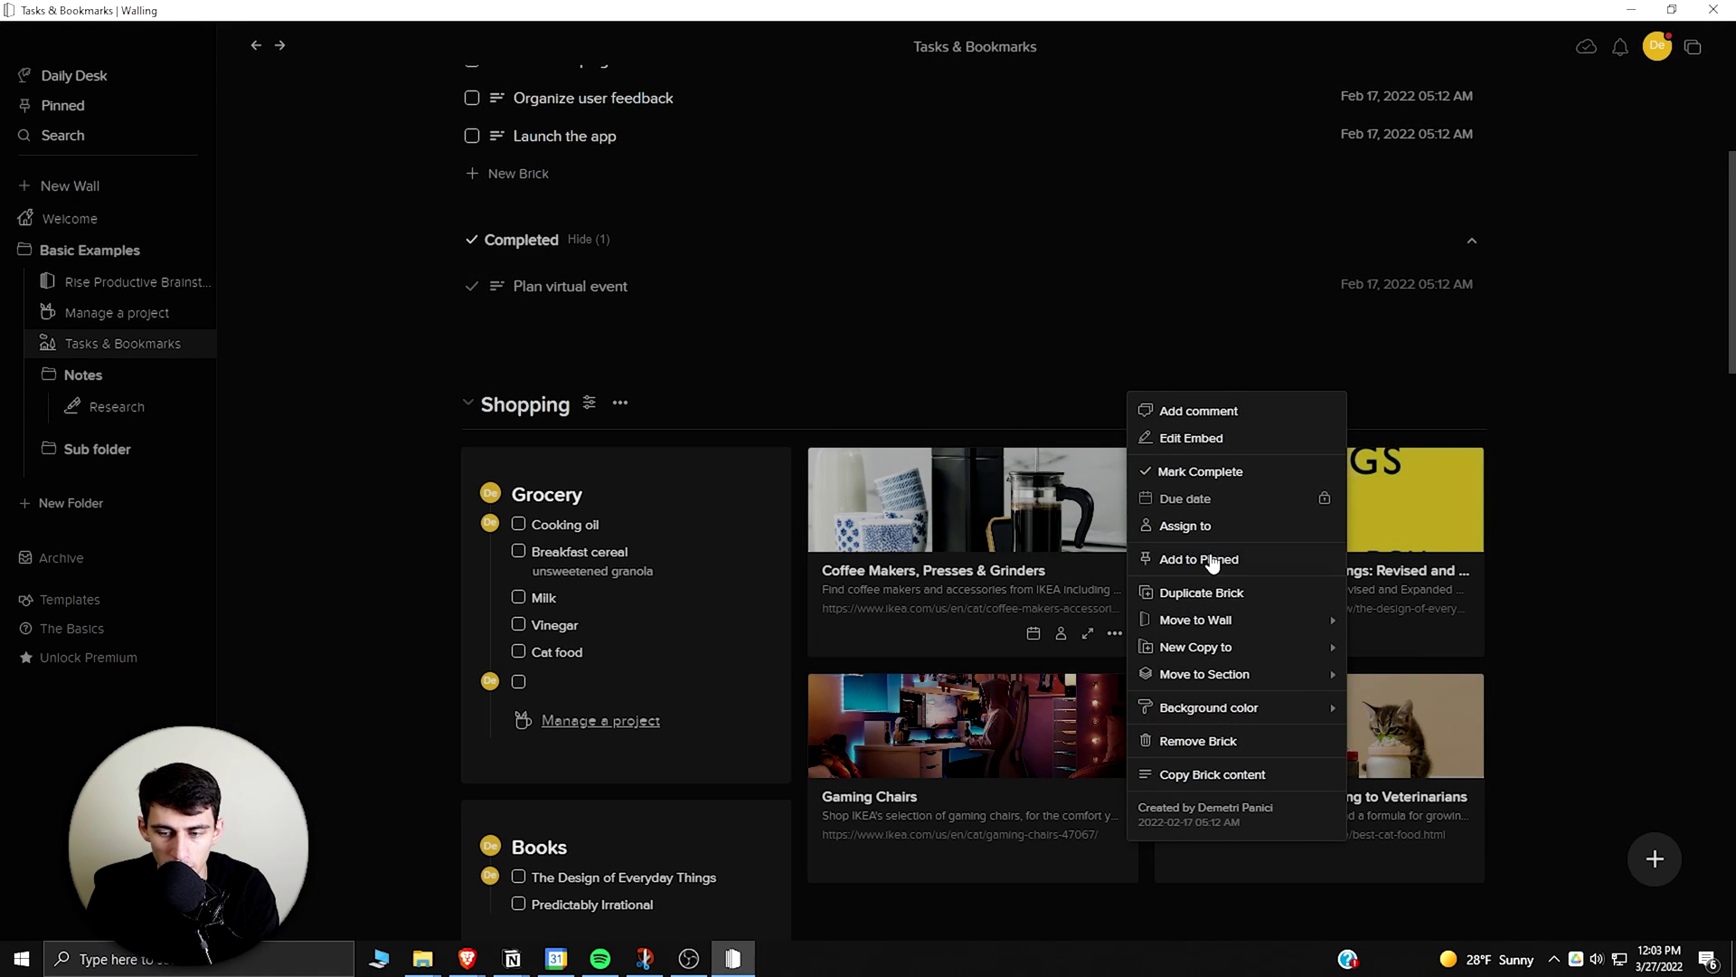
{"action": "left_click", "coordinate": [1200, 559]}
{"action": "left_click", "coordinate": [1463, 631]}
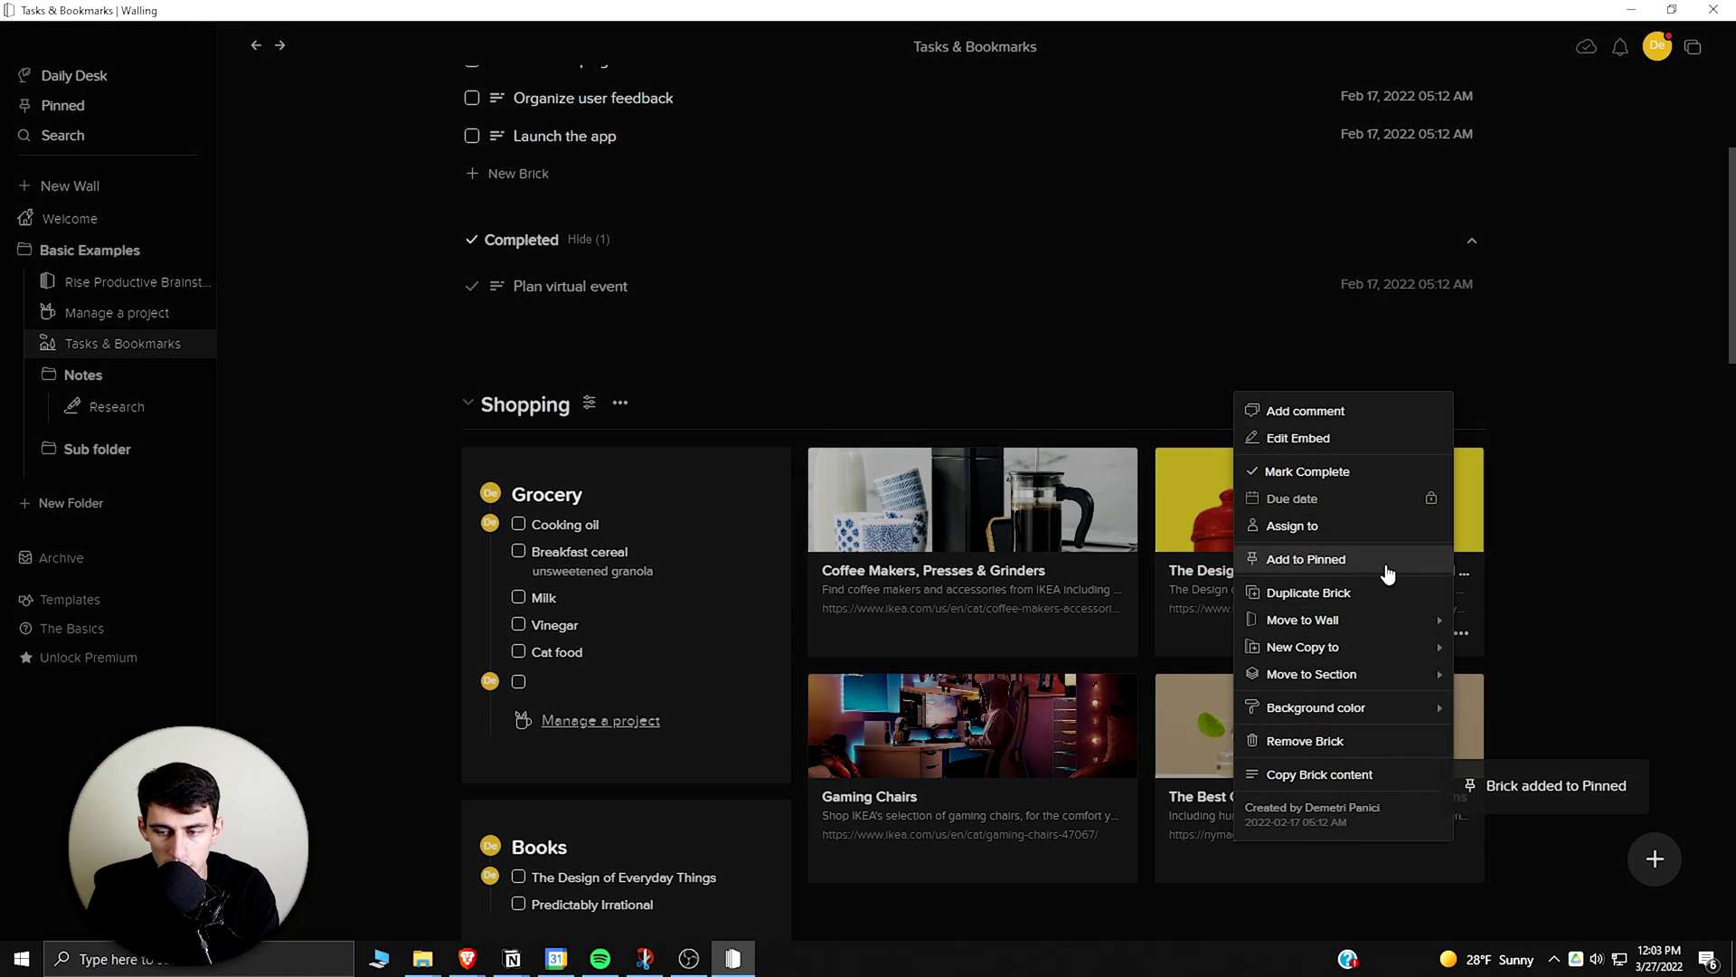
{"action": "left_click", "coordinate": [1311, 577]}
{"action": "left_click", "coordinate": [98, 73]}
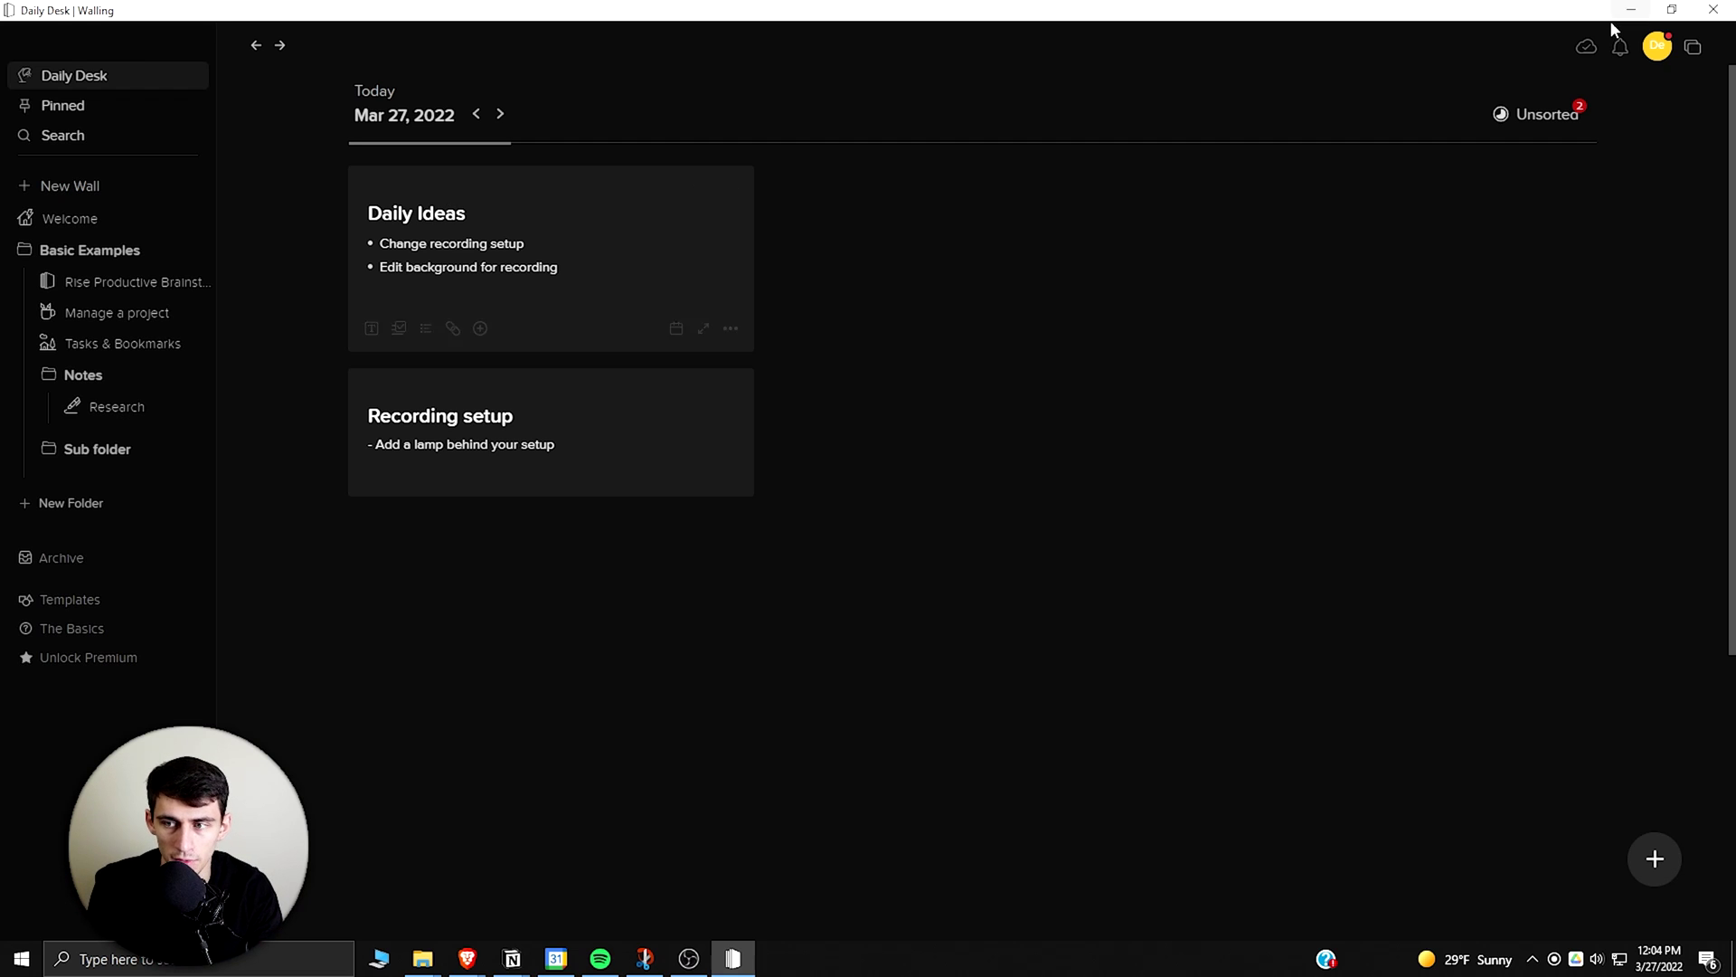
Open the Pinned page showing the recently pinned bricks under Recent.
{"action": "left_click", "coordinate": [106, 105]}
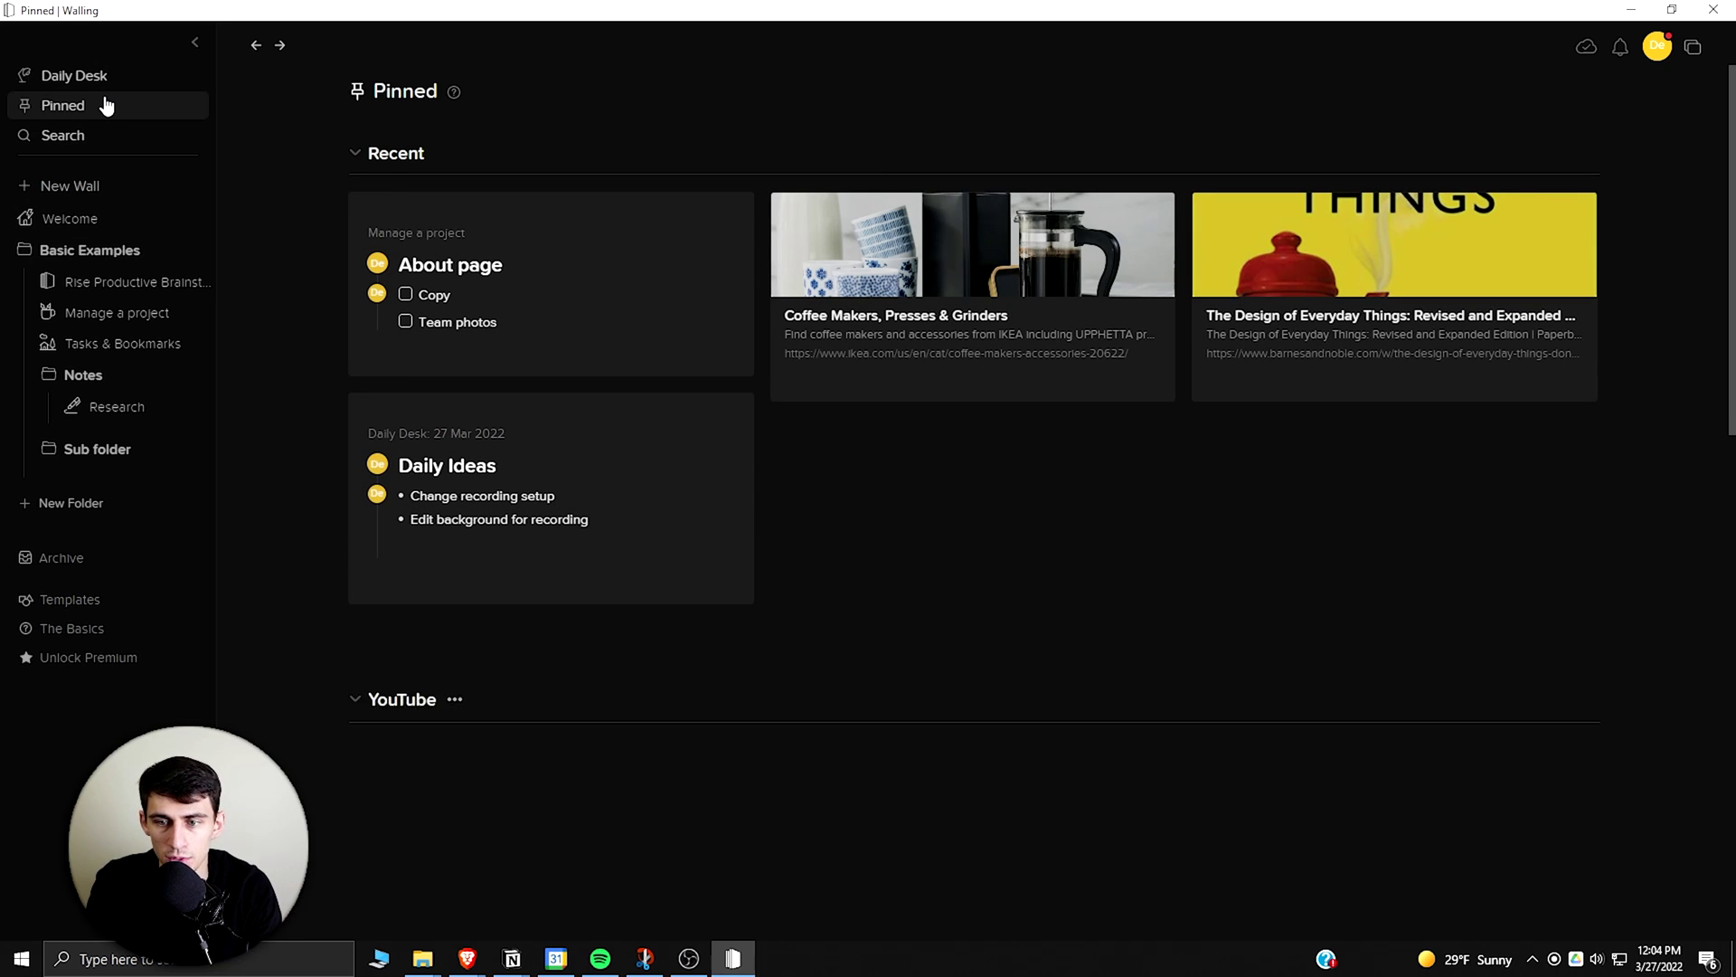
Drag Daily Ideas into the YouTube section and About page into Work.
{"action": "scroll", "coordinate": [503, 423], "scroll_direction": "down", "scroll_amount": 2}
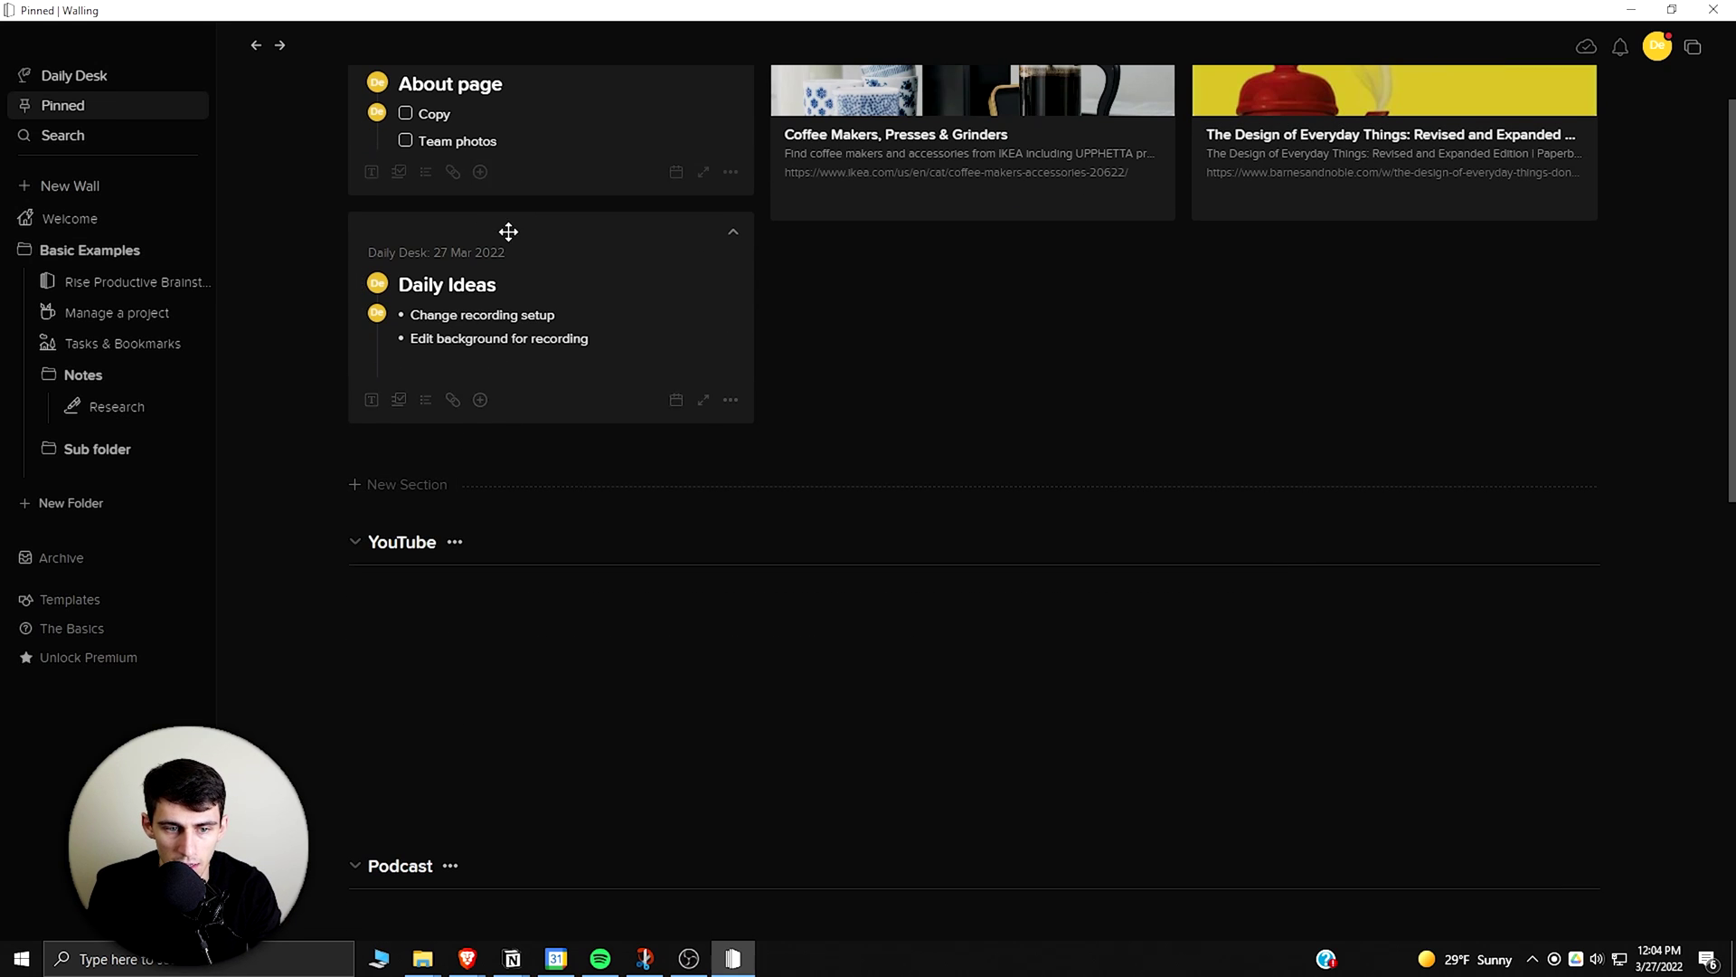
{"action": "left_click_drag", "start_coordinate": [529, 230], "coordinate": [500, 588]}
{"action": "scroll", "coordinate": [491, 214], "scroll_direction": "up", "scroll_amount": 2}
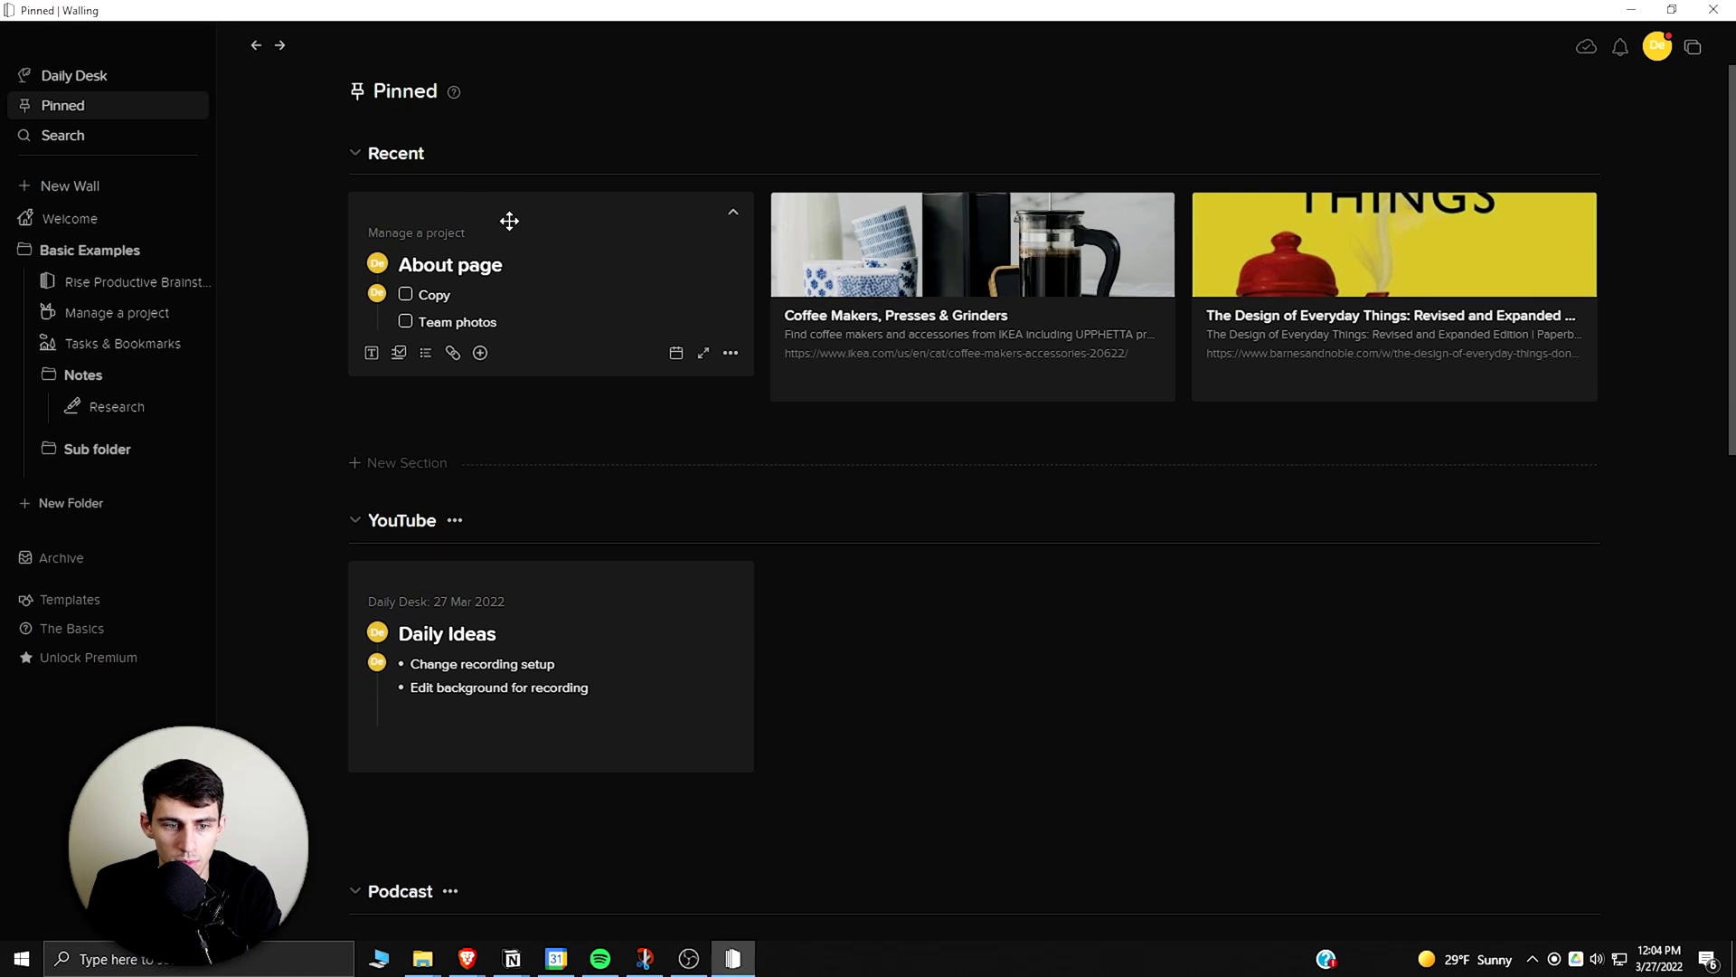
{"action": "left_click_drag", "start_coordinate": [438, 222], "coordinate": [485, 823]}
{"action": "scroll", "coordinate": [578, 730], "scroll_direction": "down", "scroll_amount": 4}
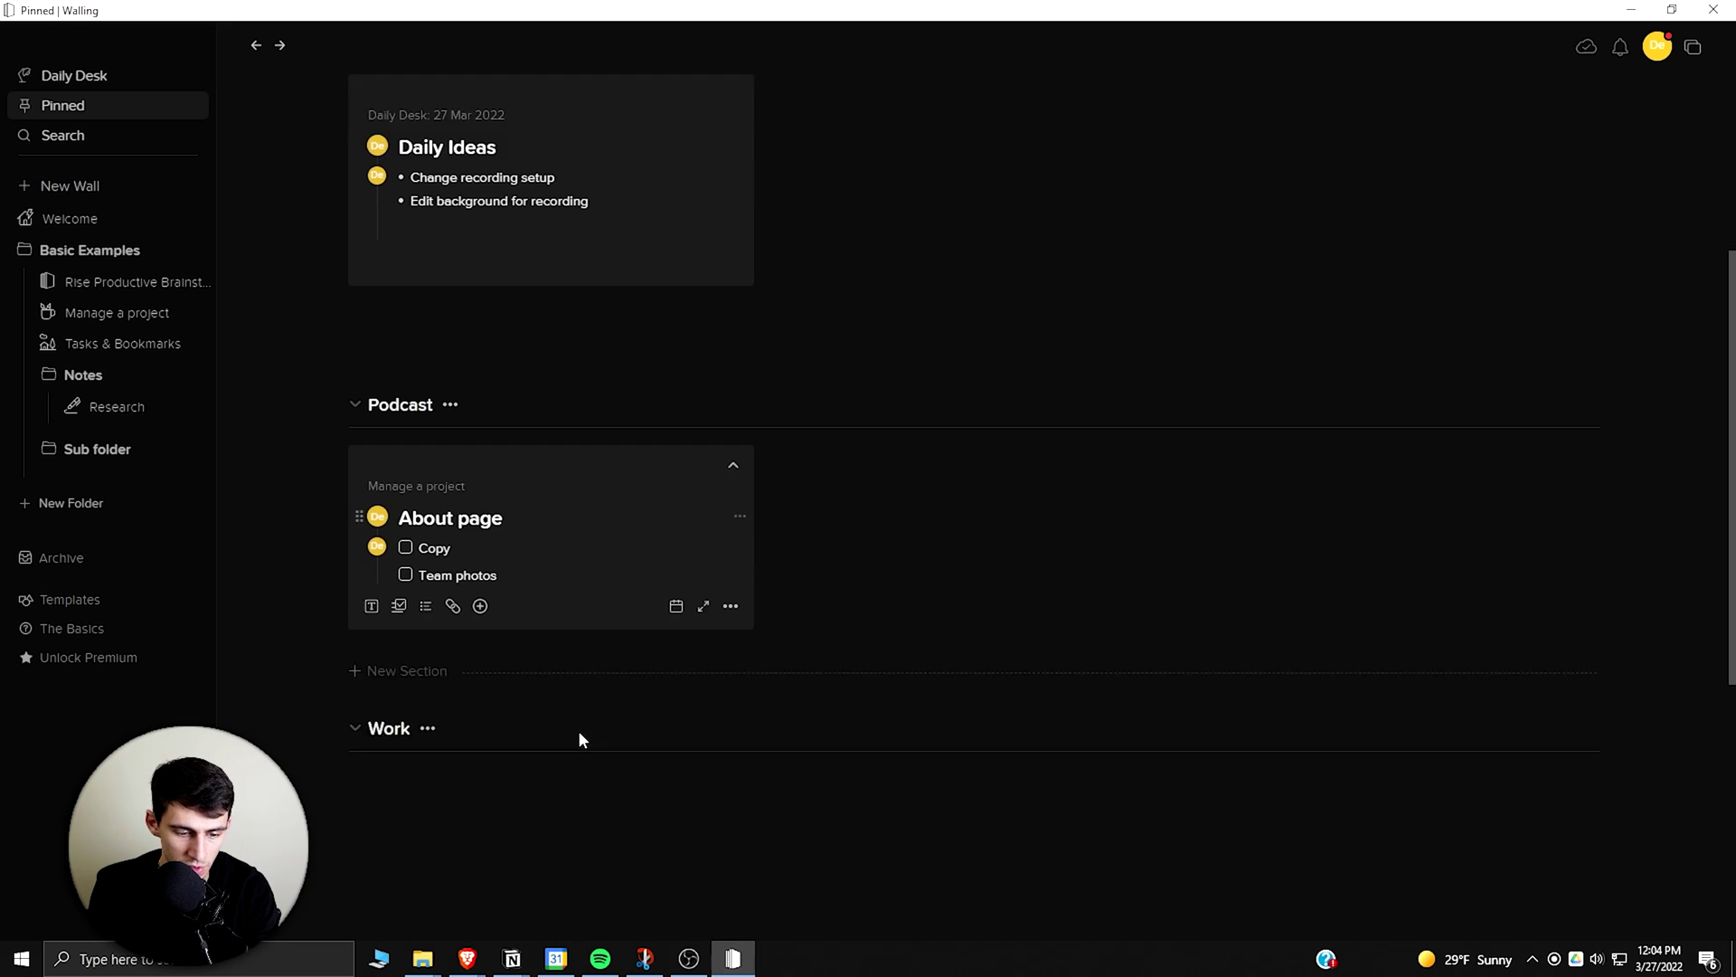
{"action": "left_click_drag", "start_coordinate": [528, 368], "coordinate": [621, 649]}
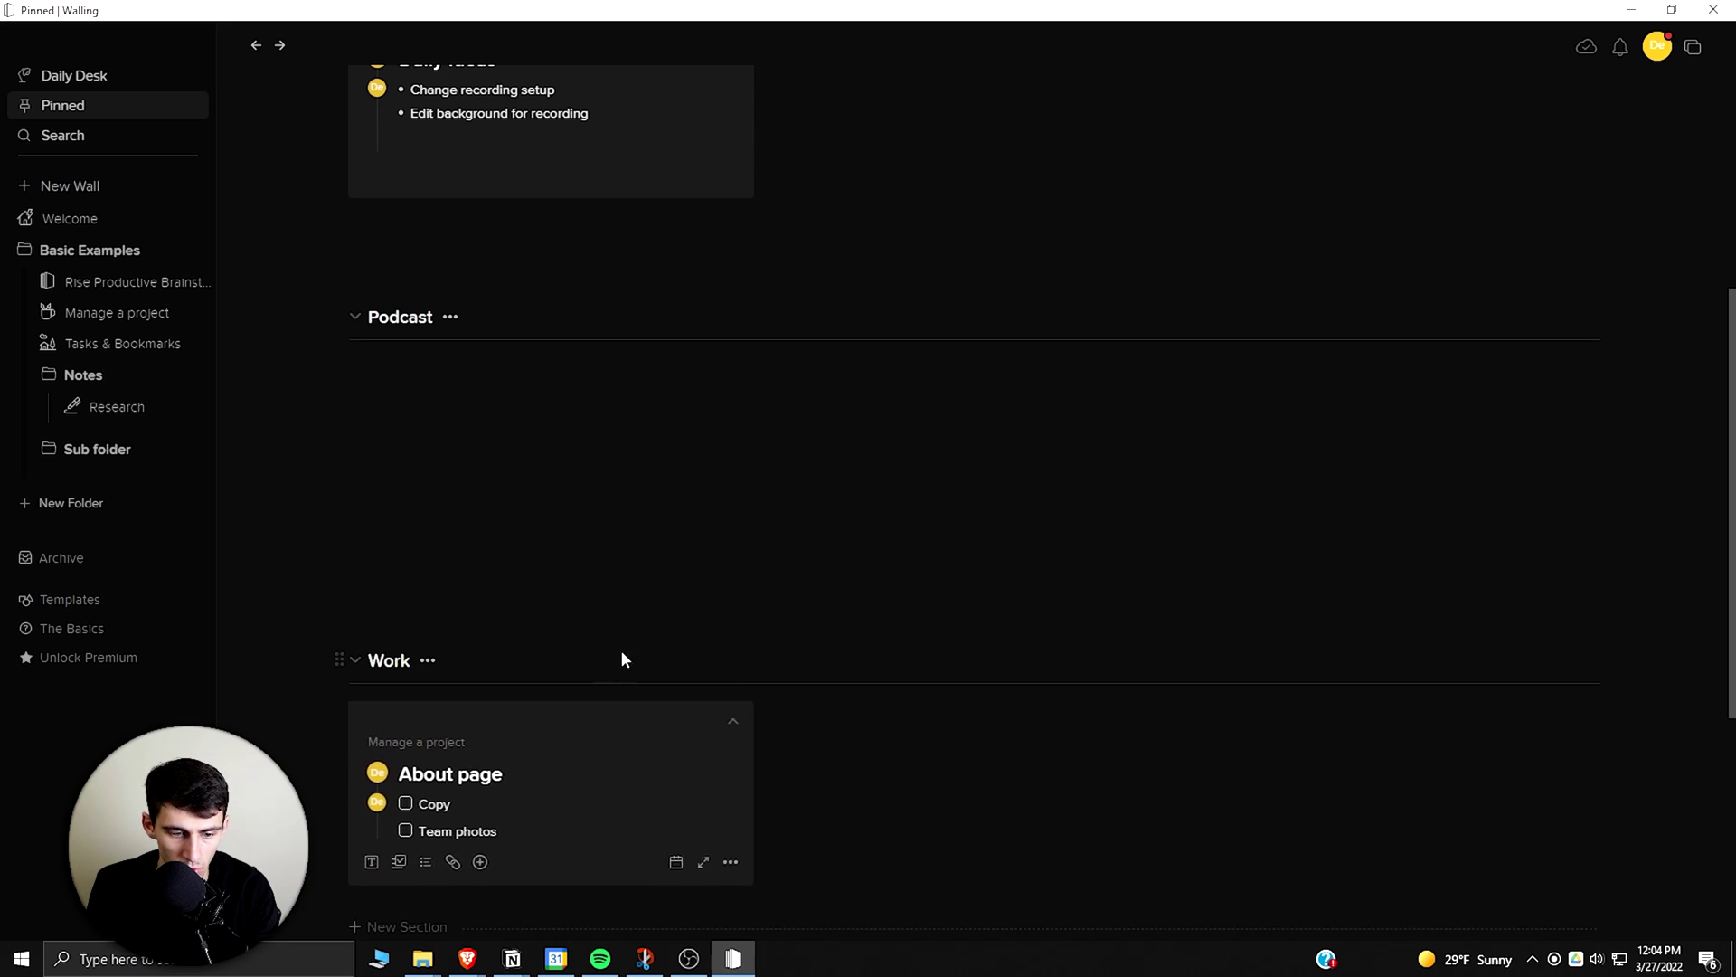
{"action": "scroll", "coordinate": [633, 633], "scroll_direction": "up", "scroll_amount": 6}
Move the Coffee Makers bookmark to the Podcast section via Move to Section.
{"action": "left_click", "coordinate": [1152, 379]}
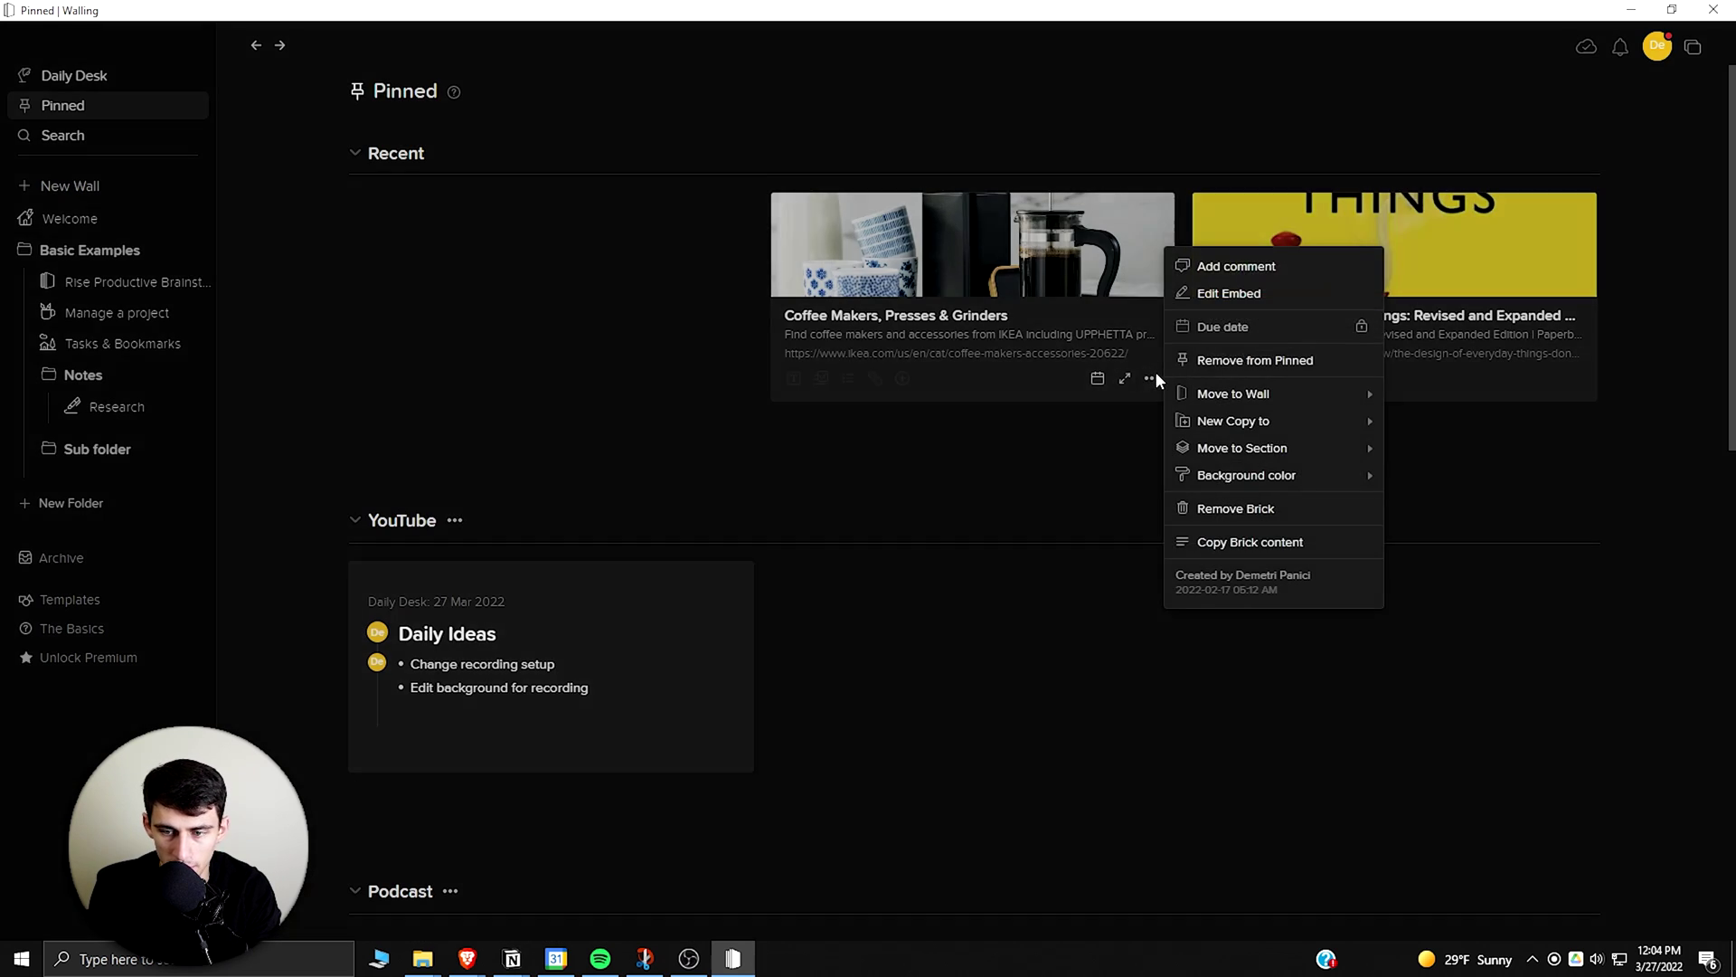
{"action": "left_click", "coordinate": [1253, 450]}
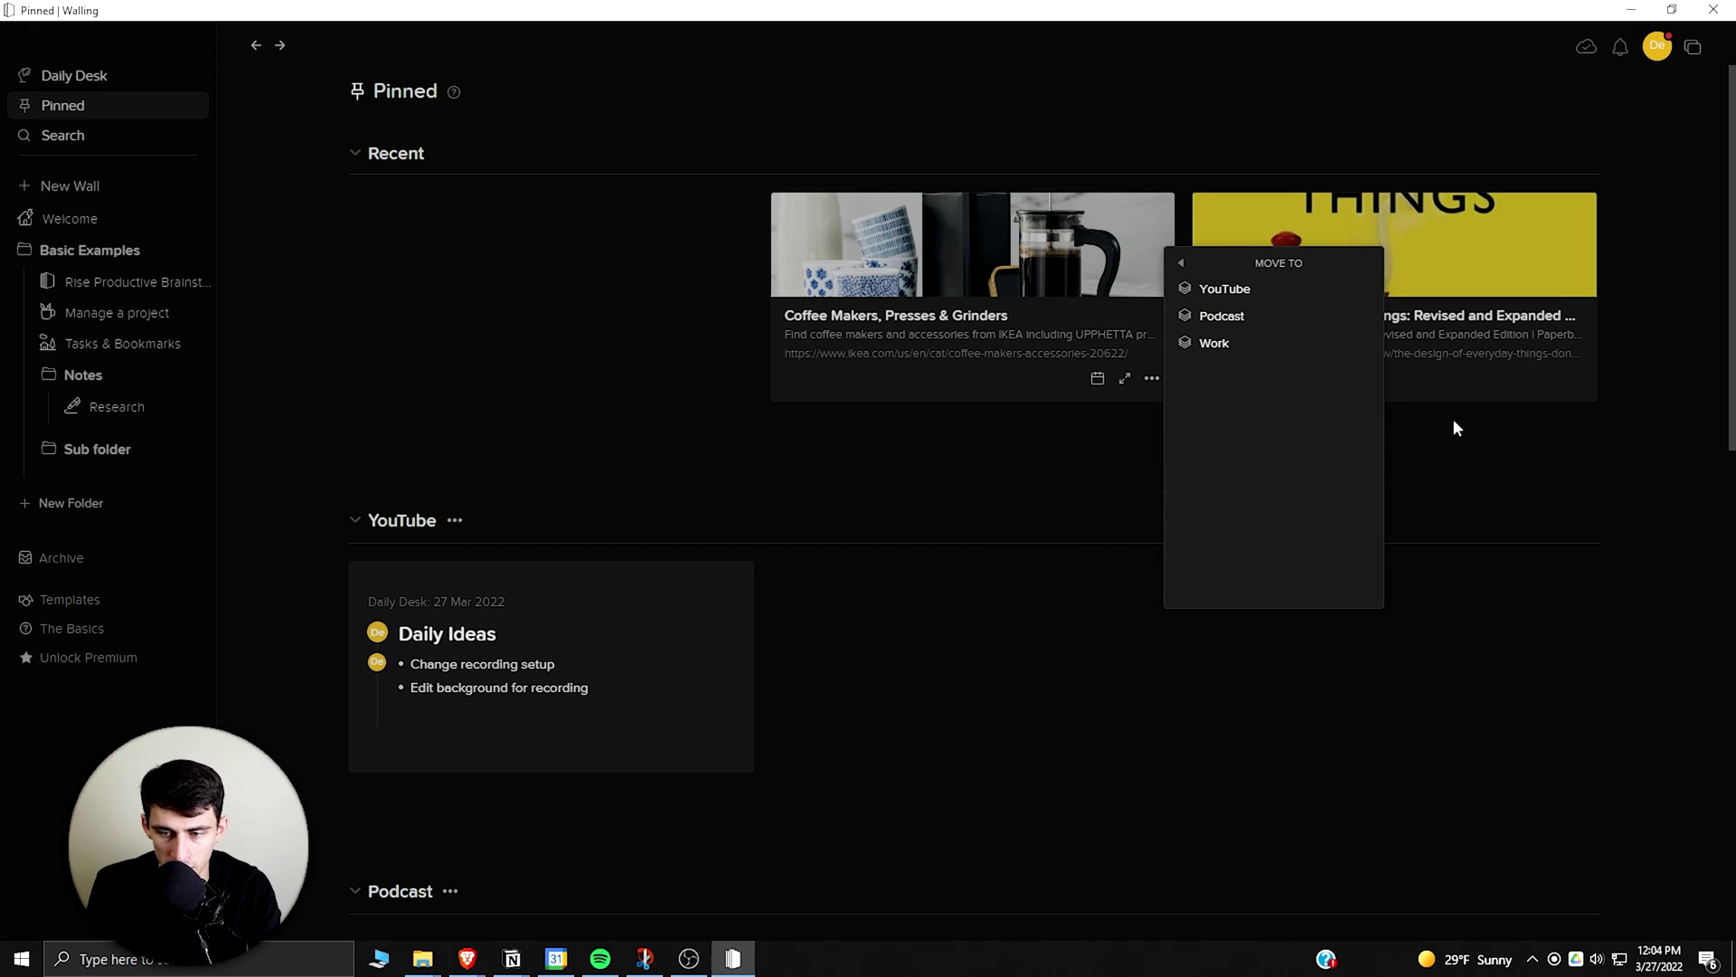
{"action": "left_click", "coordinate": [1233, 327]}
Check the design book card's options, then collapse and re-expand the Basic Examples folder.
{"action": "left_click", "coordinate": [1573, 379]}
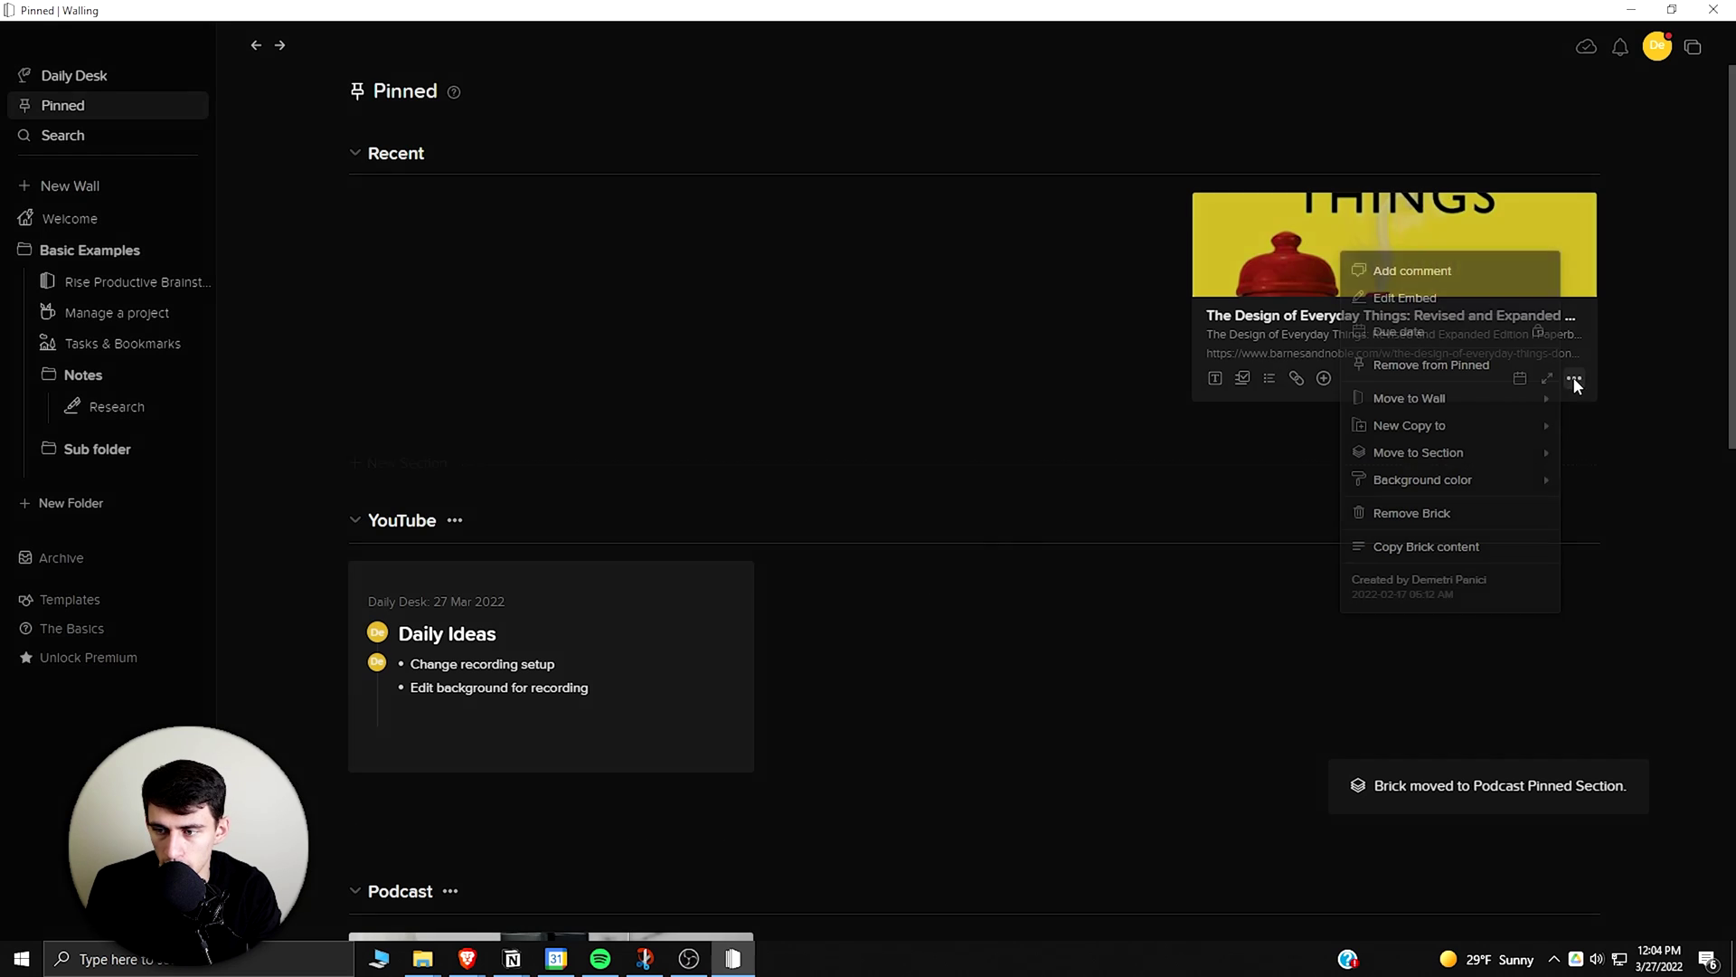
{"action": "left_click", "coordinate": [1044, 256]}
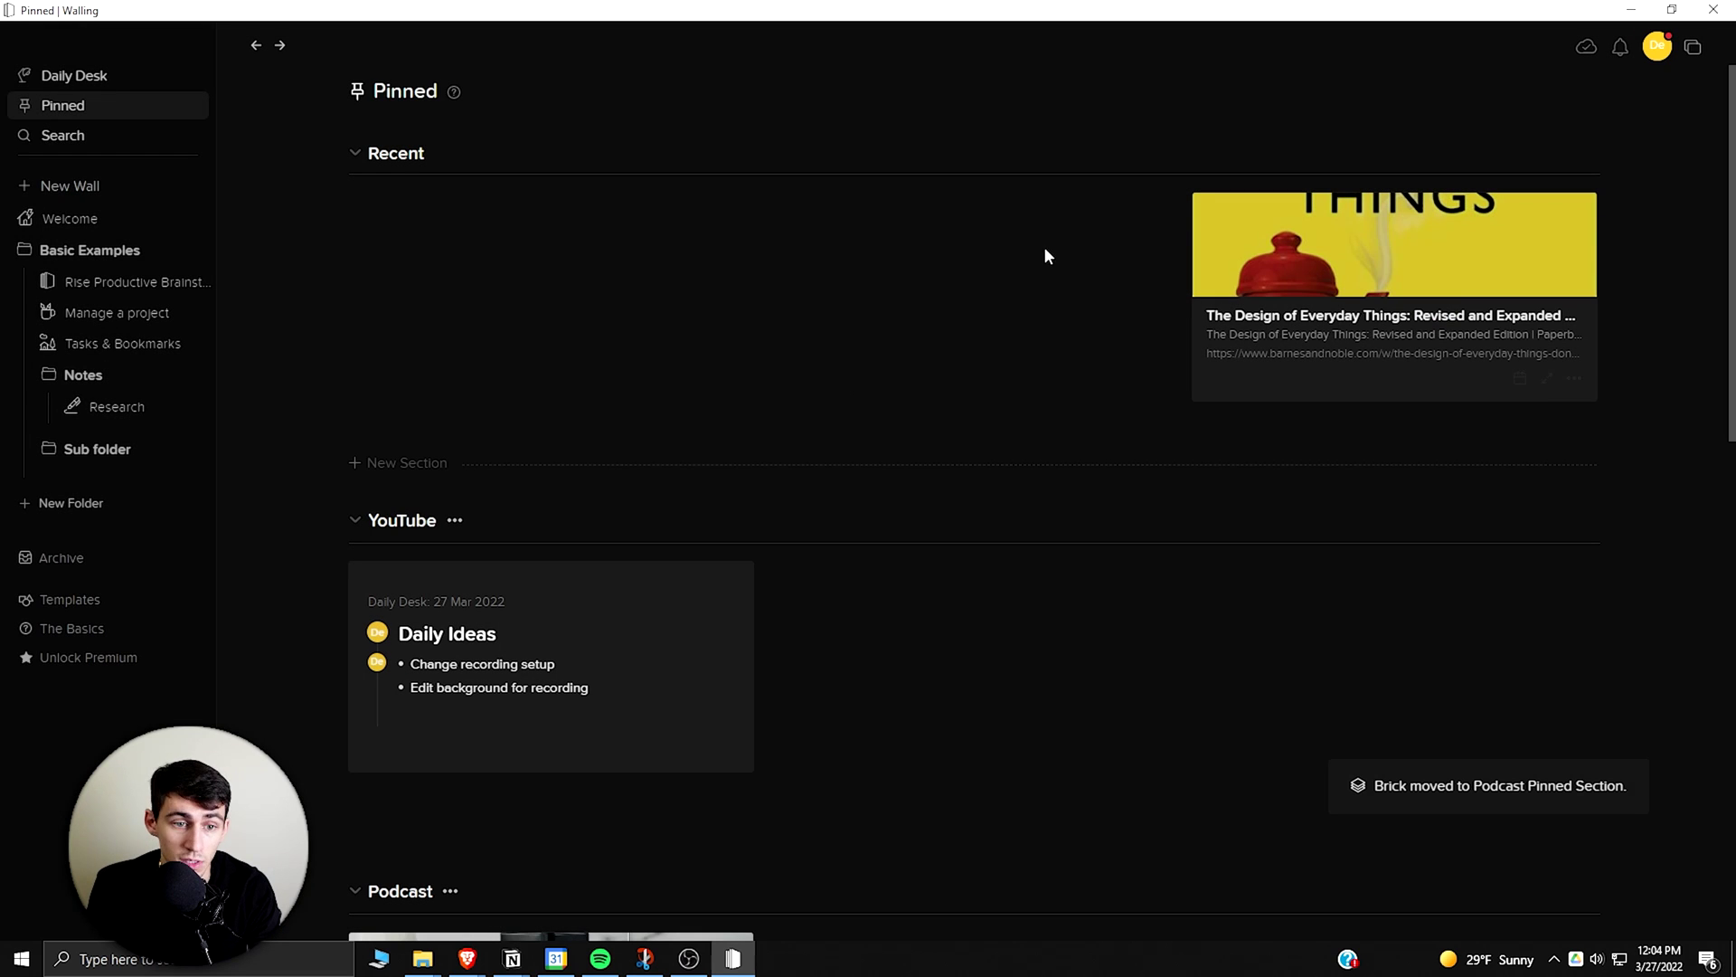
{"action": "left_click", "coordinate": [80, 250]}
{"action": "left_click", "coordinate": [80, 250]}
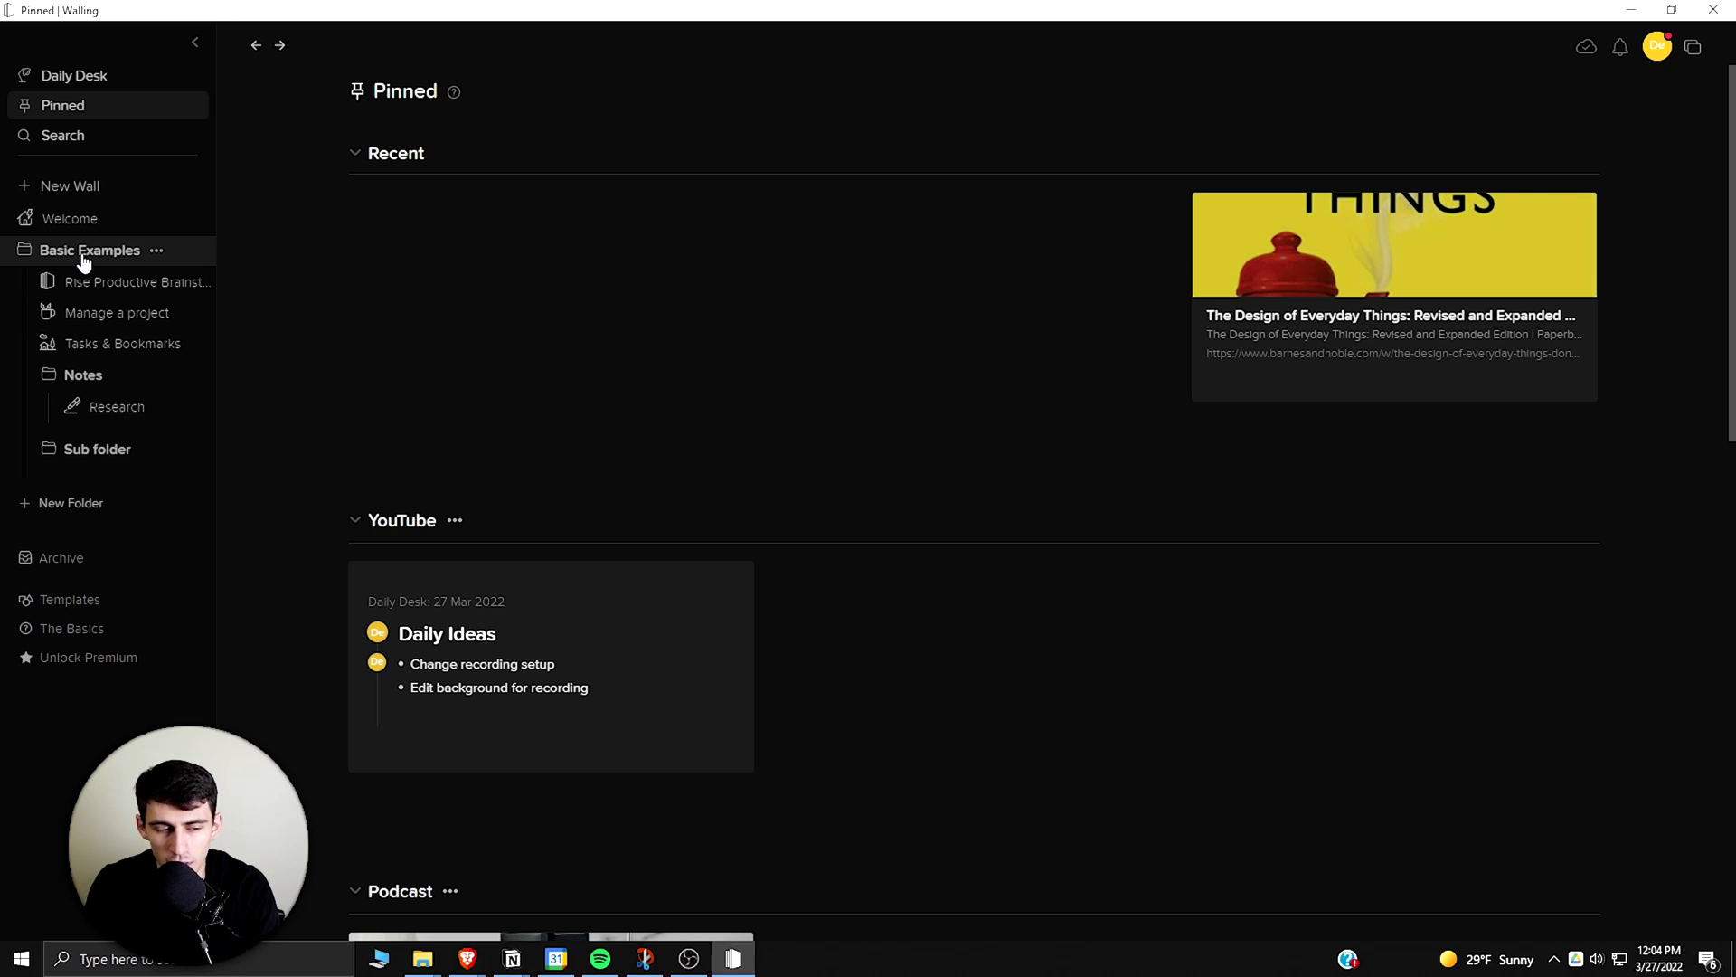
Open Rise Productive Brainstorming and create a folder named 'Example' inside Notes.
{"action": "left_click", "coordinate": [95, 282]}
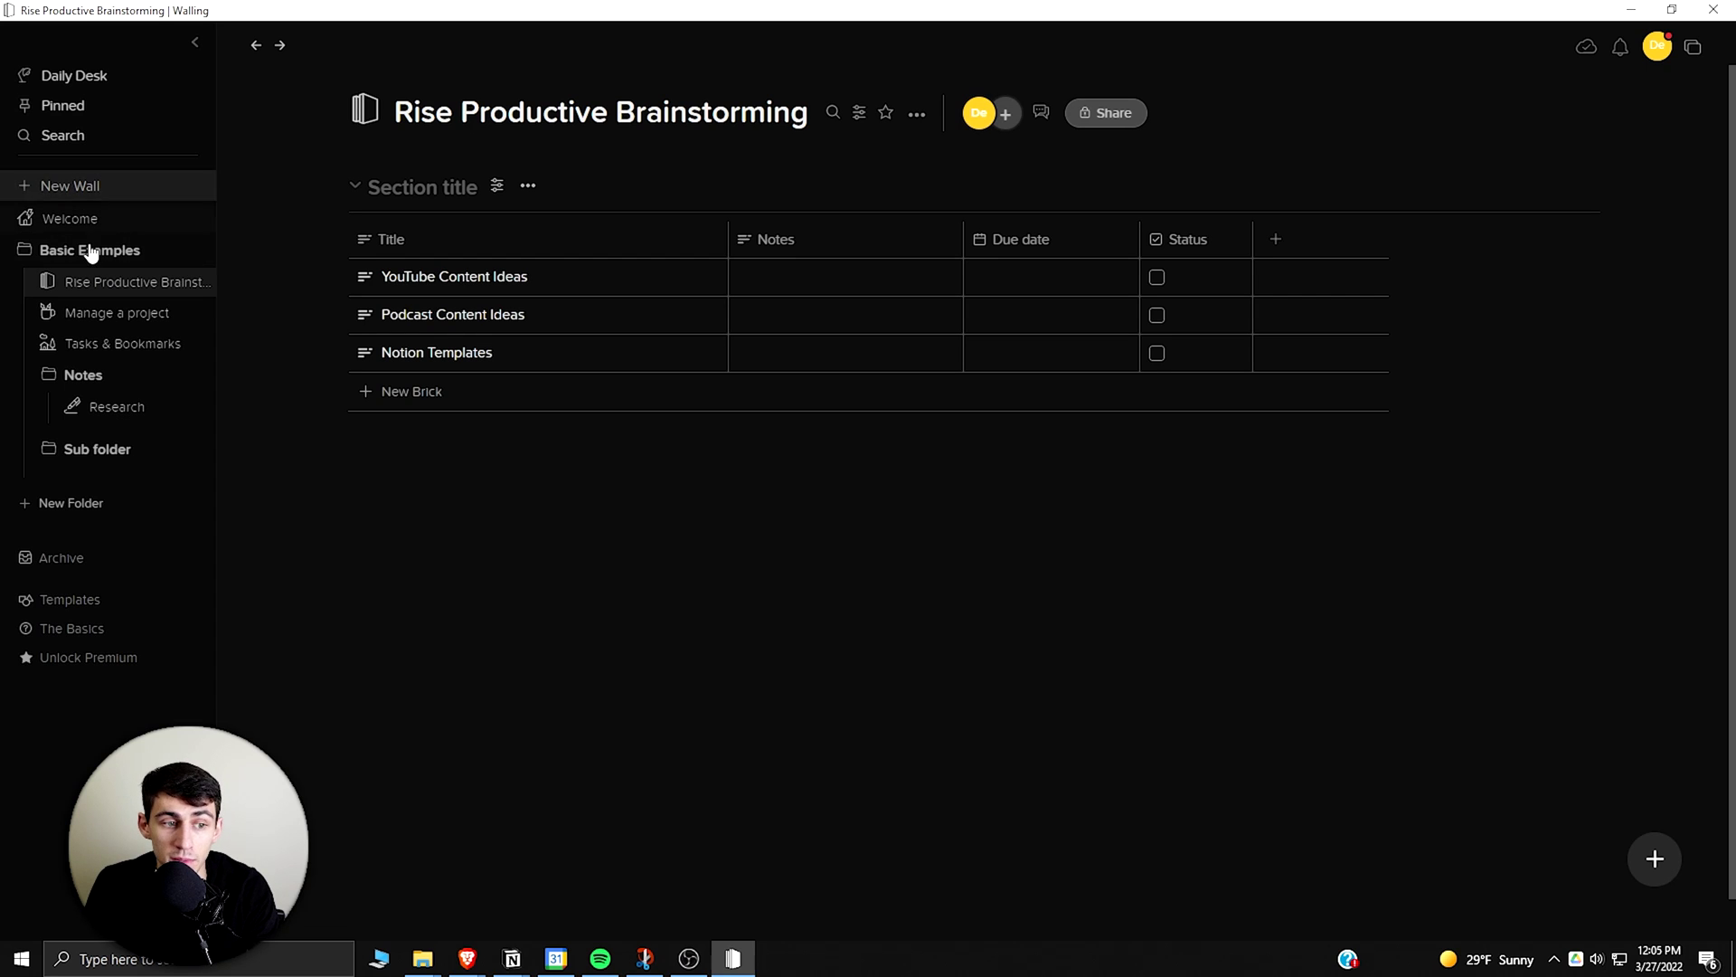
{"action": "left_click", "coordinate": [122, 375]}
{"action": "left_click", "coordinate": [181, 384]}
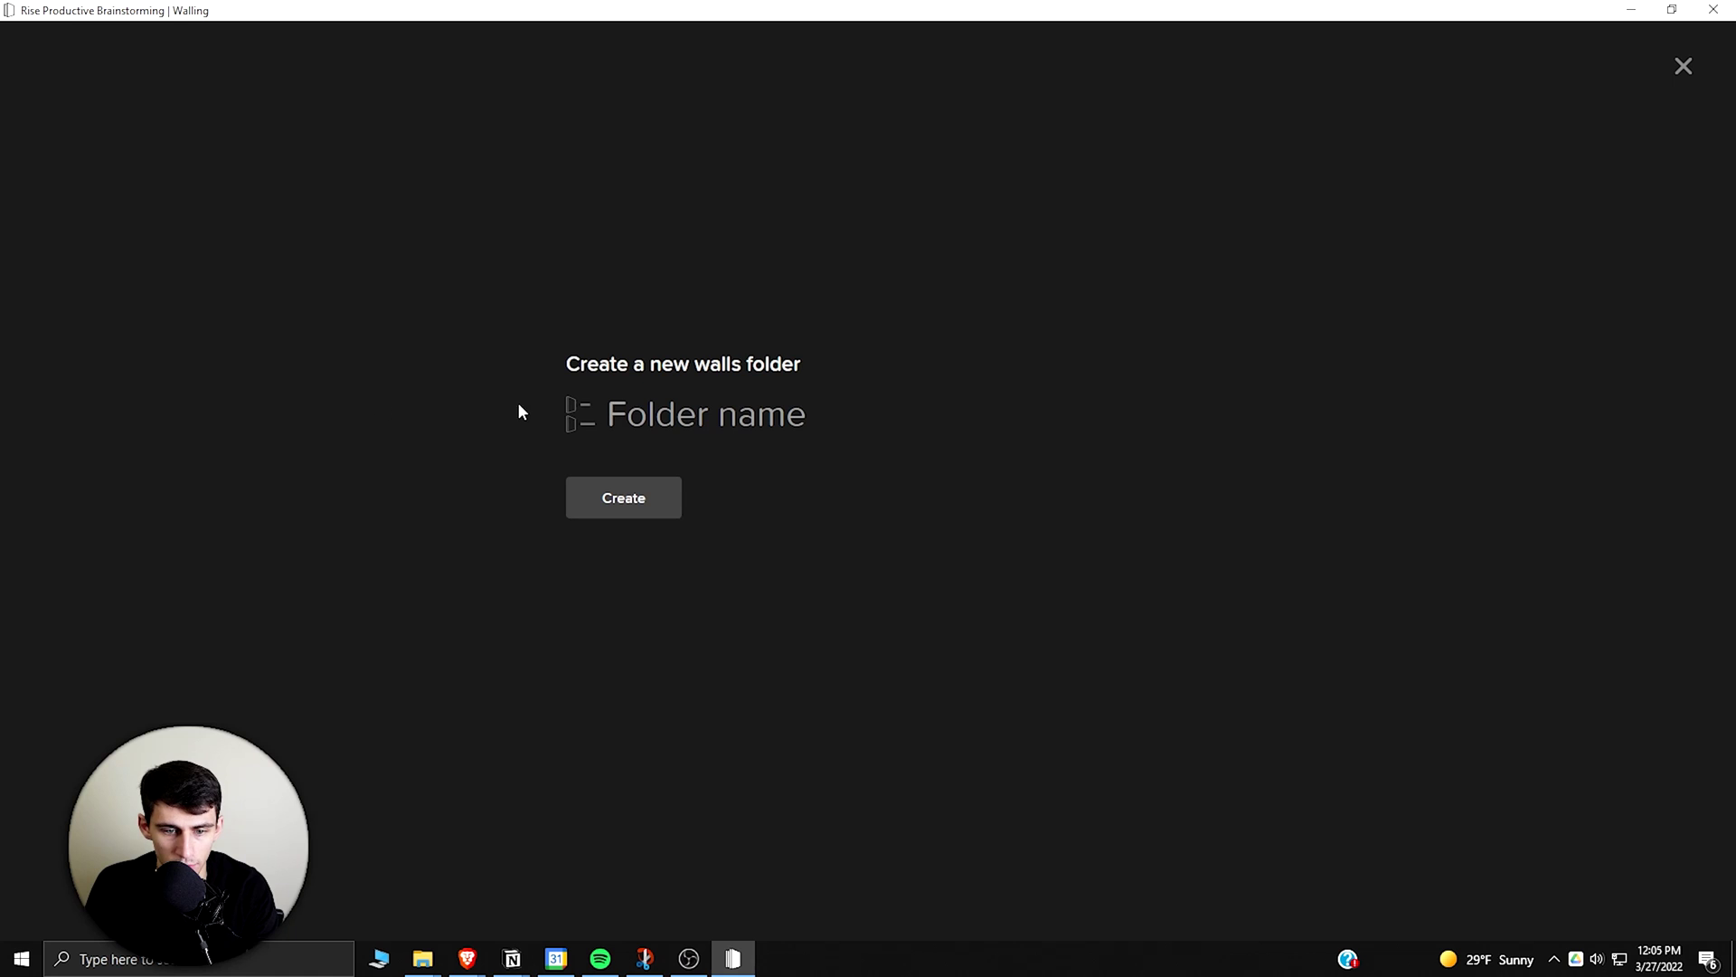
{"action": "type", "text": "Example"}
{"action": "key", "text": "Return"}
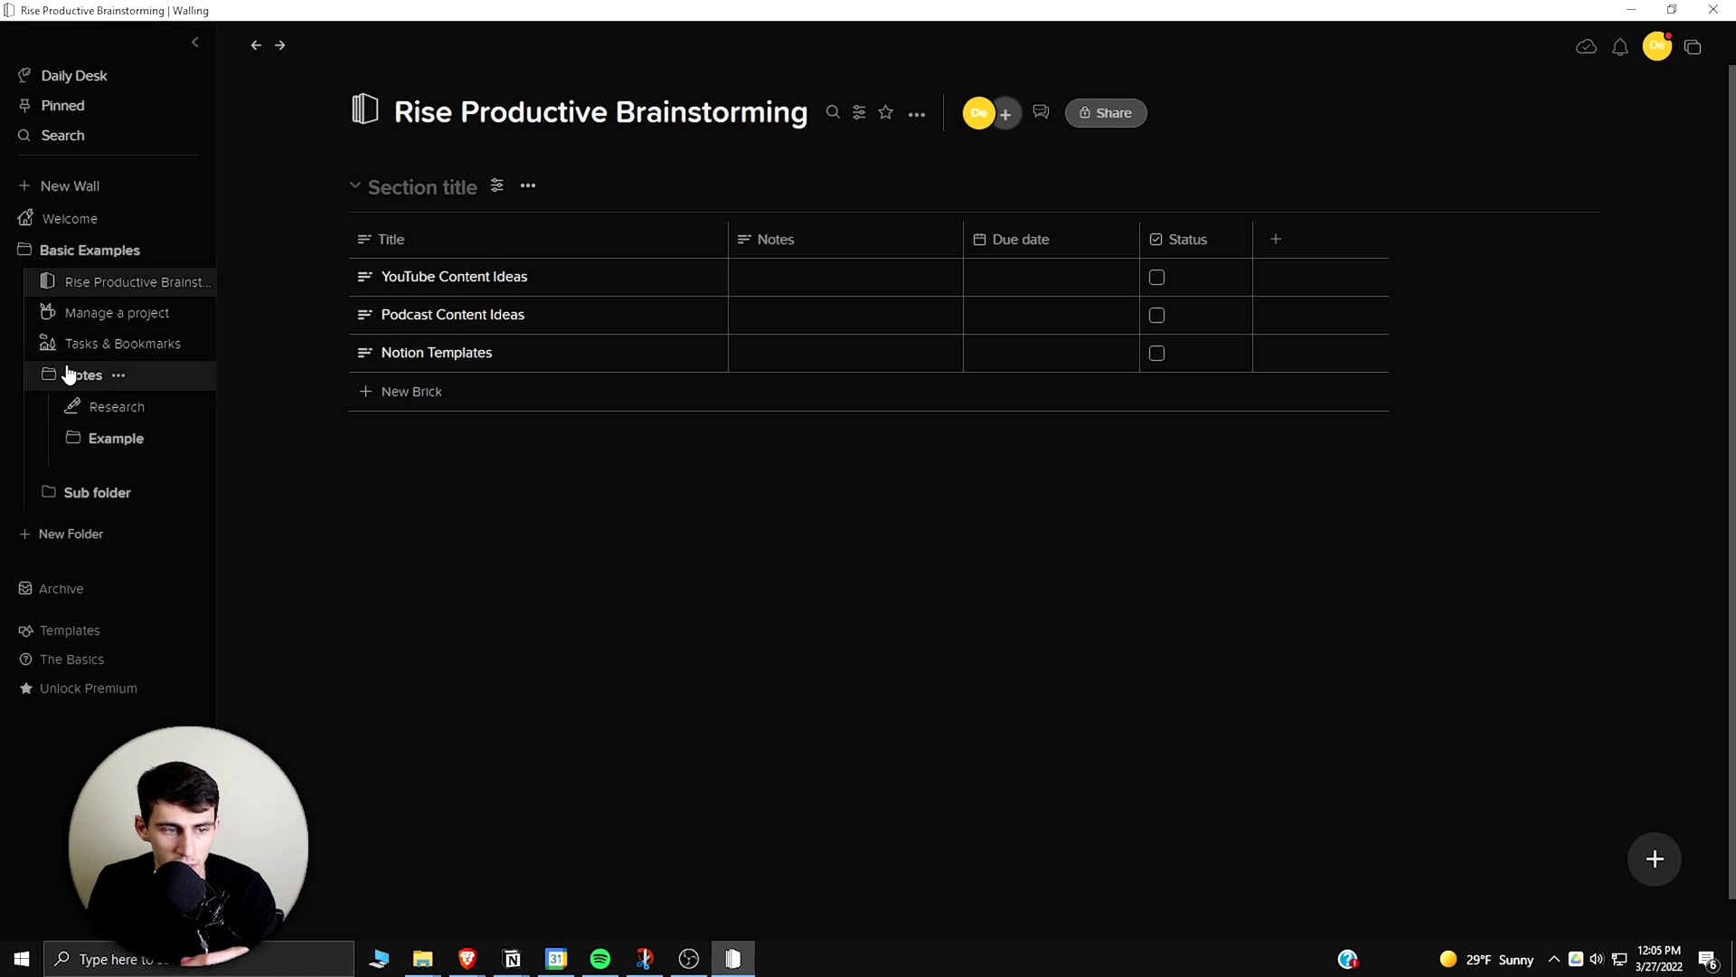
{"action": "left_click", "coordinate": [160, 438]}
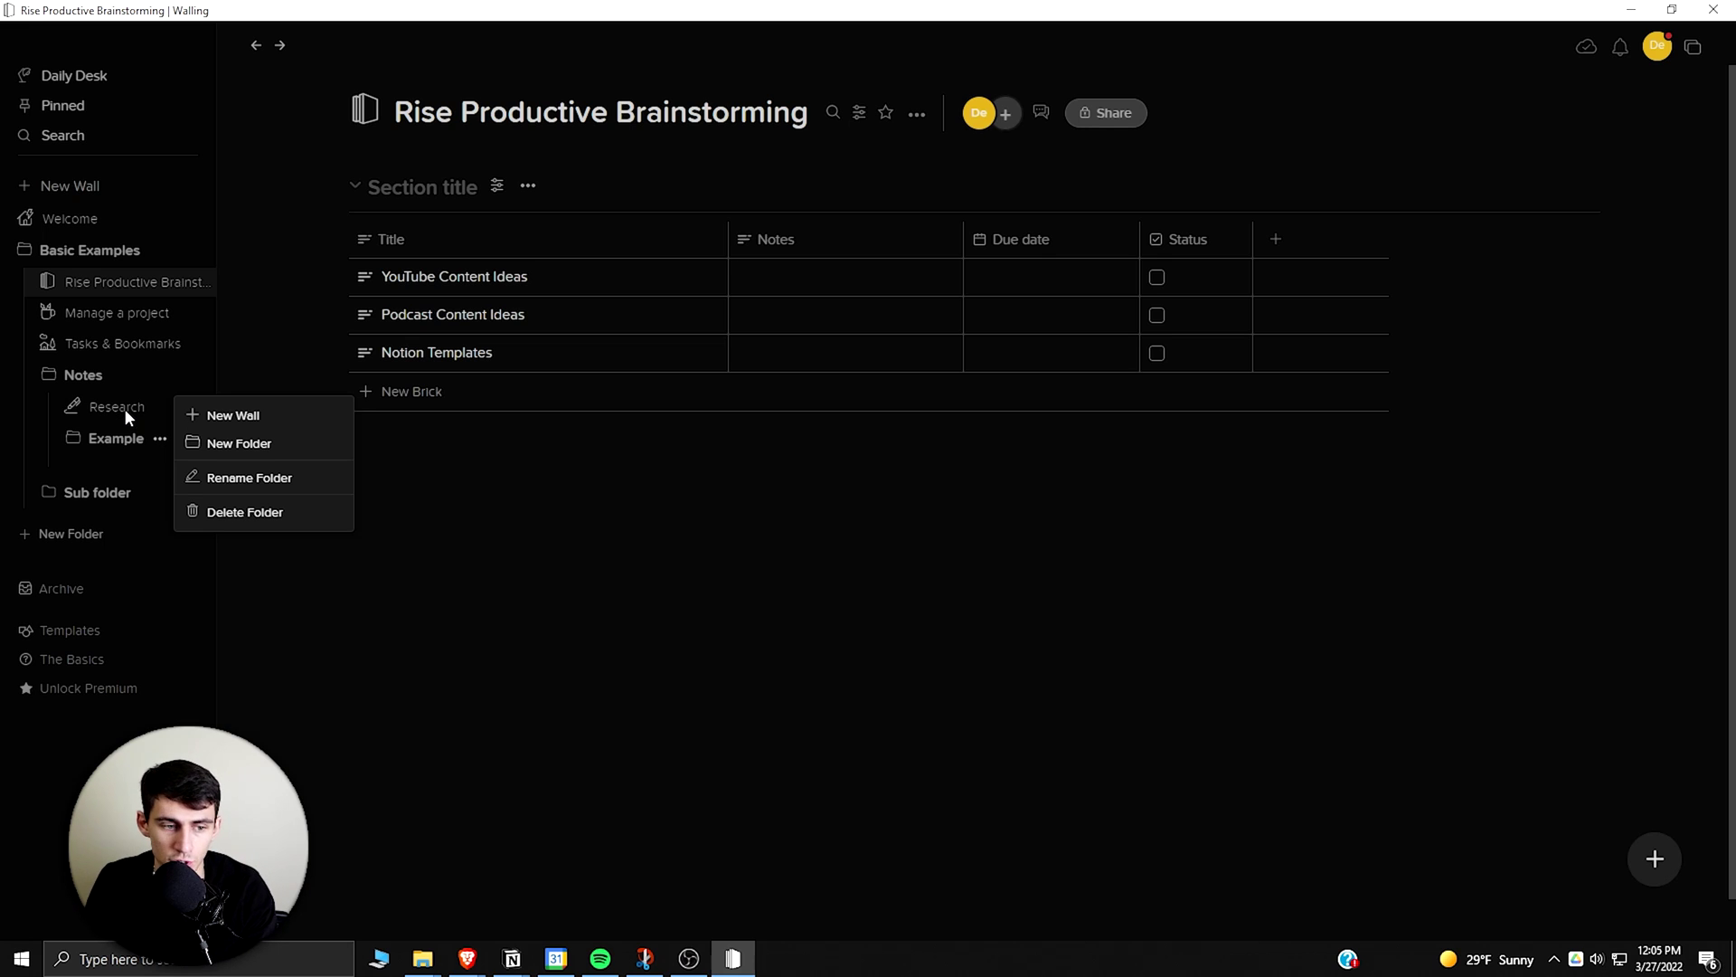
{"action": "left_click", "coordinate": [125, 409]}
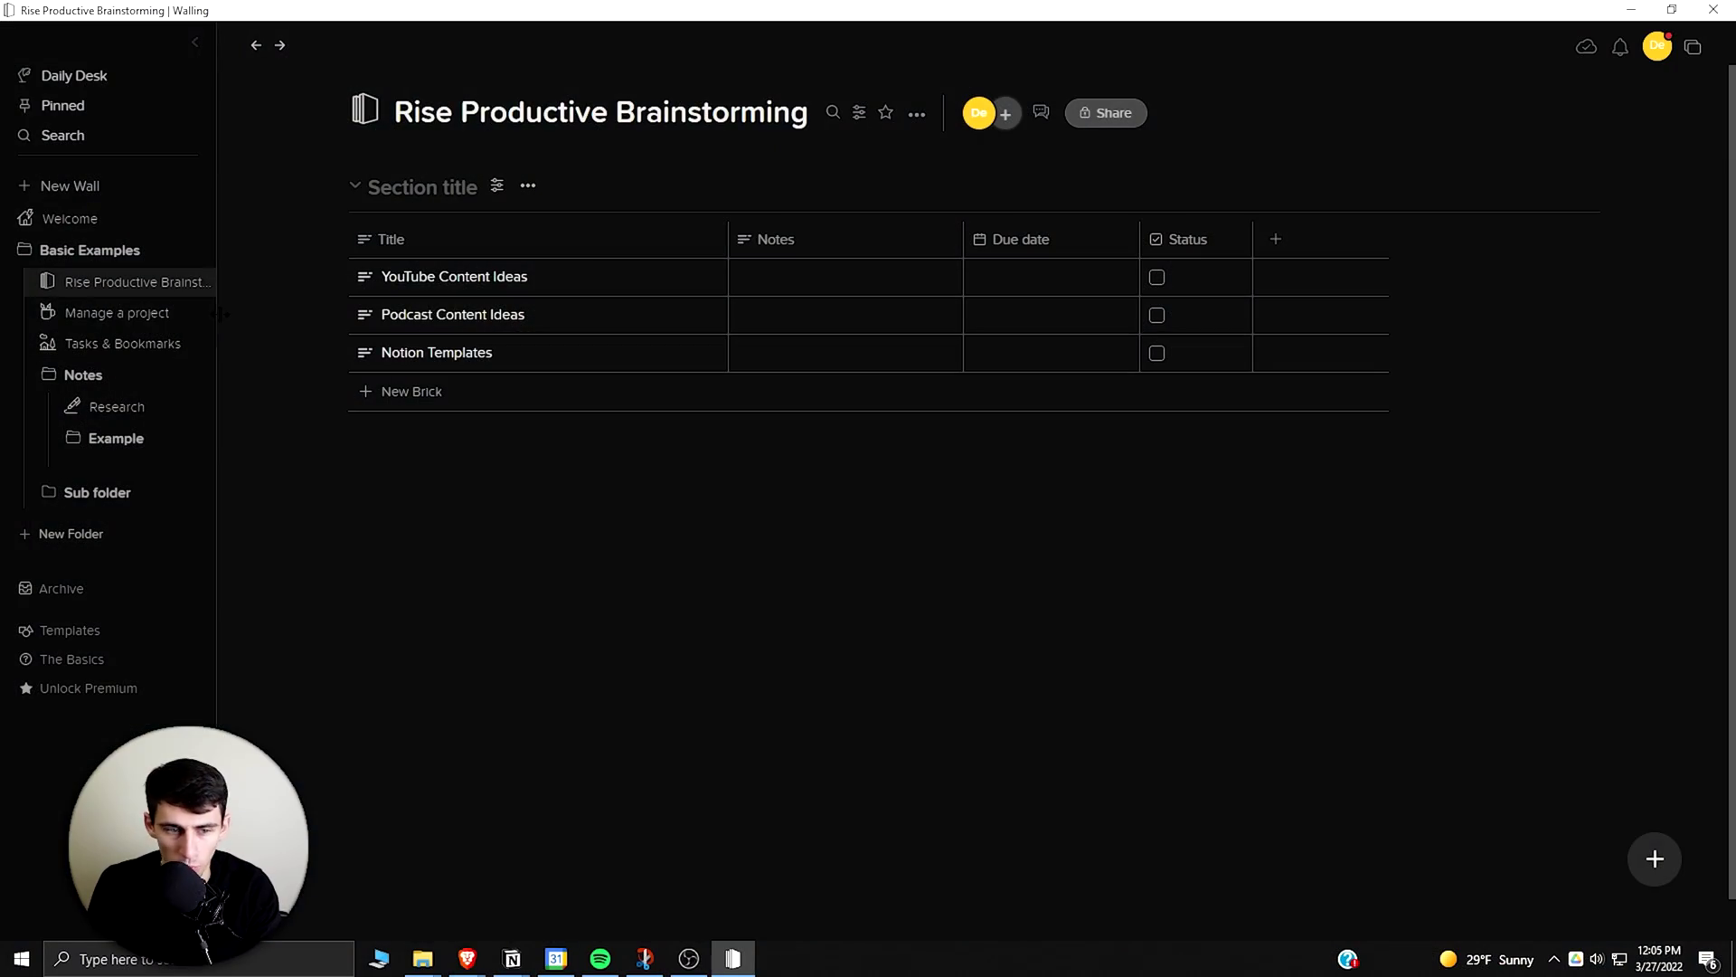
Open Manage a project and scroll down to the color-palette and design-agency cards.
{"action": "left_click", "coordinate": [118, 316]}
{"action": "scroll", "coordinate": [604, 251], "scroll_direction": "down", "scroll_amount": 4}
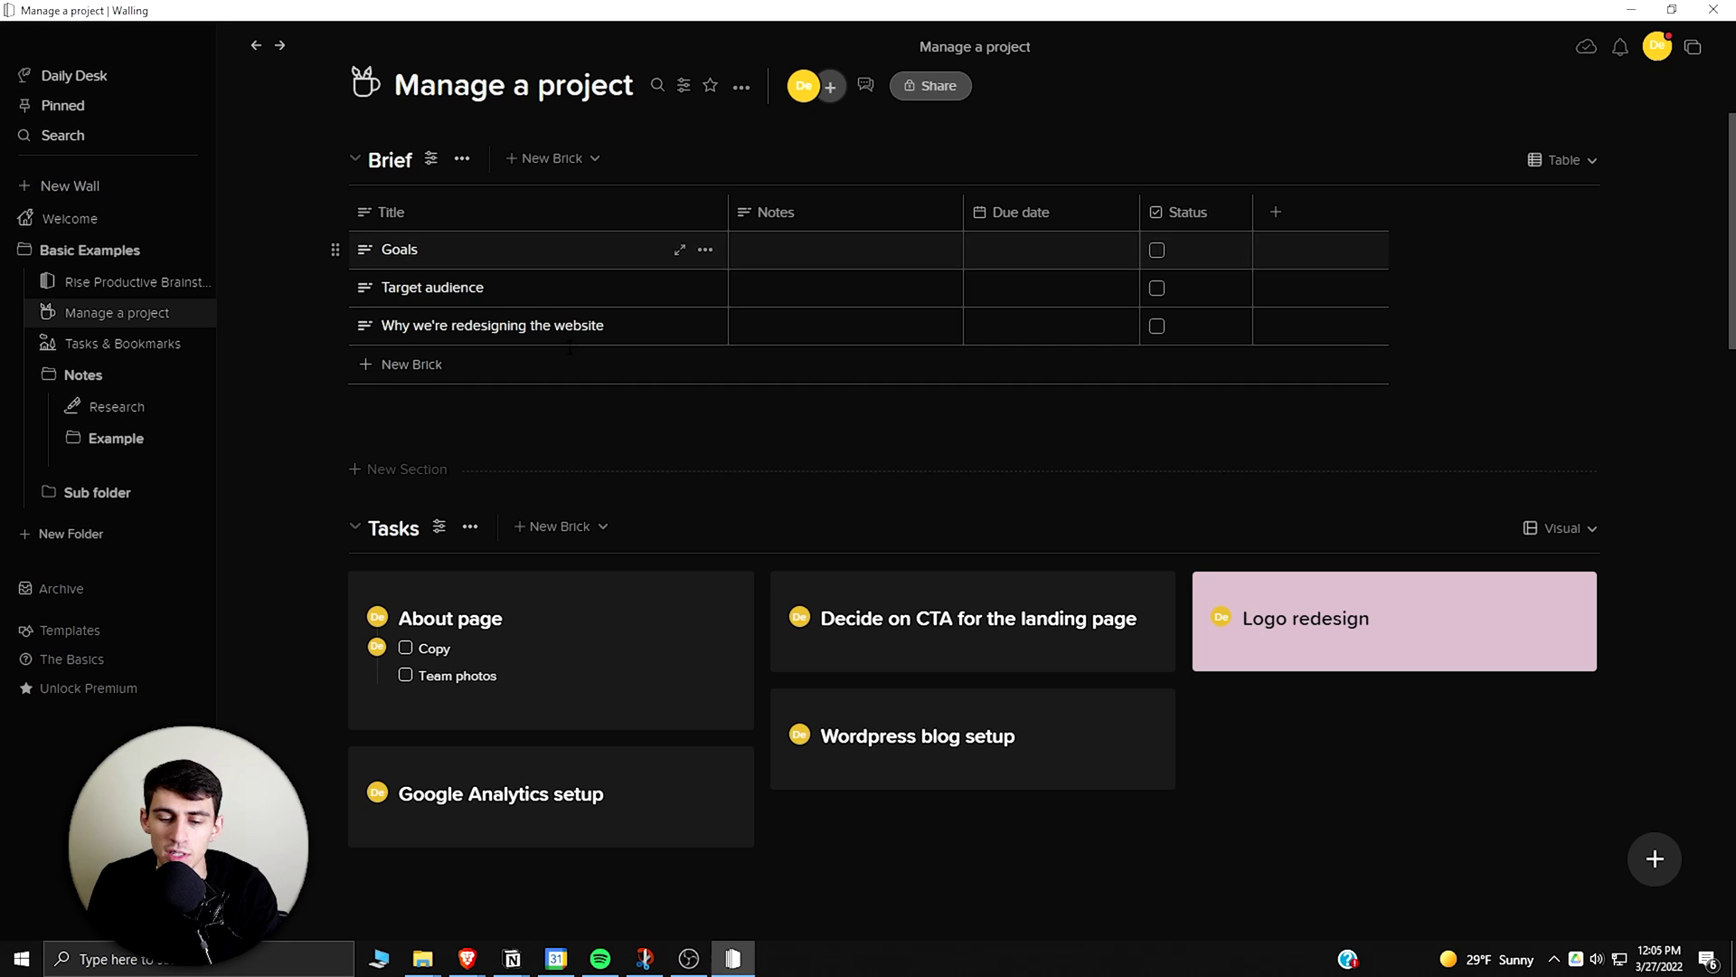
{"action": "scroll", "coordinate": [577, 542], "scroll_direction": "down", "scroll_amount": 1}
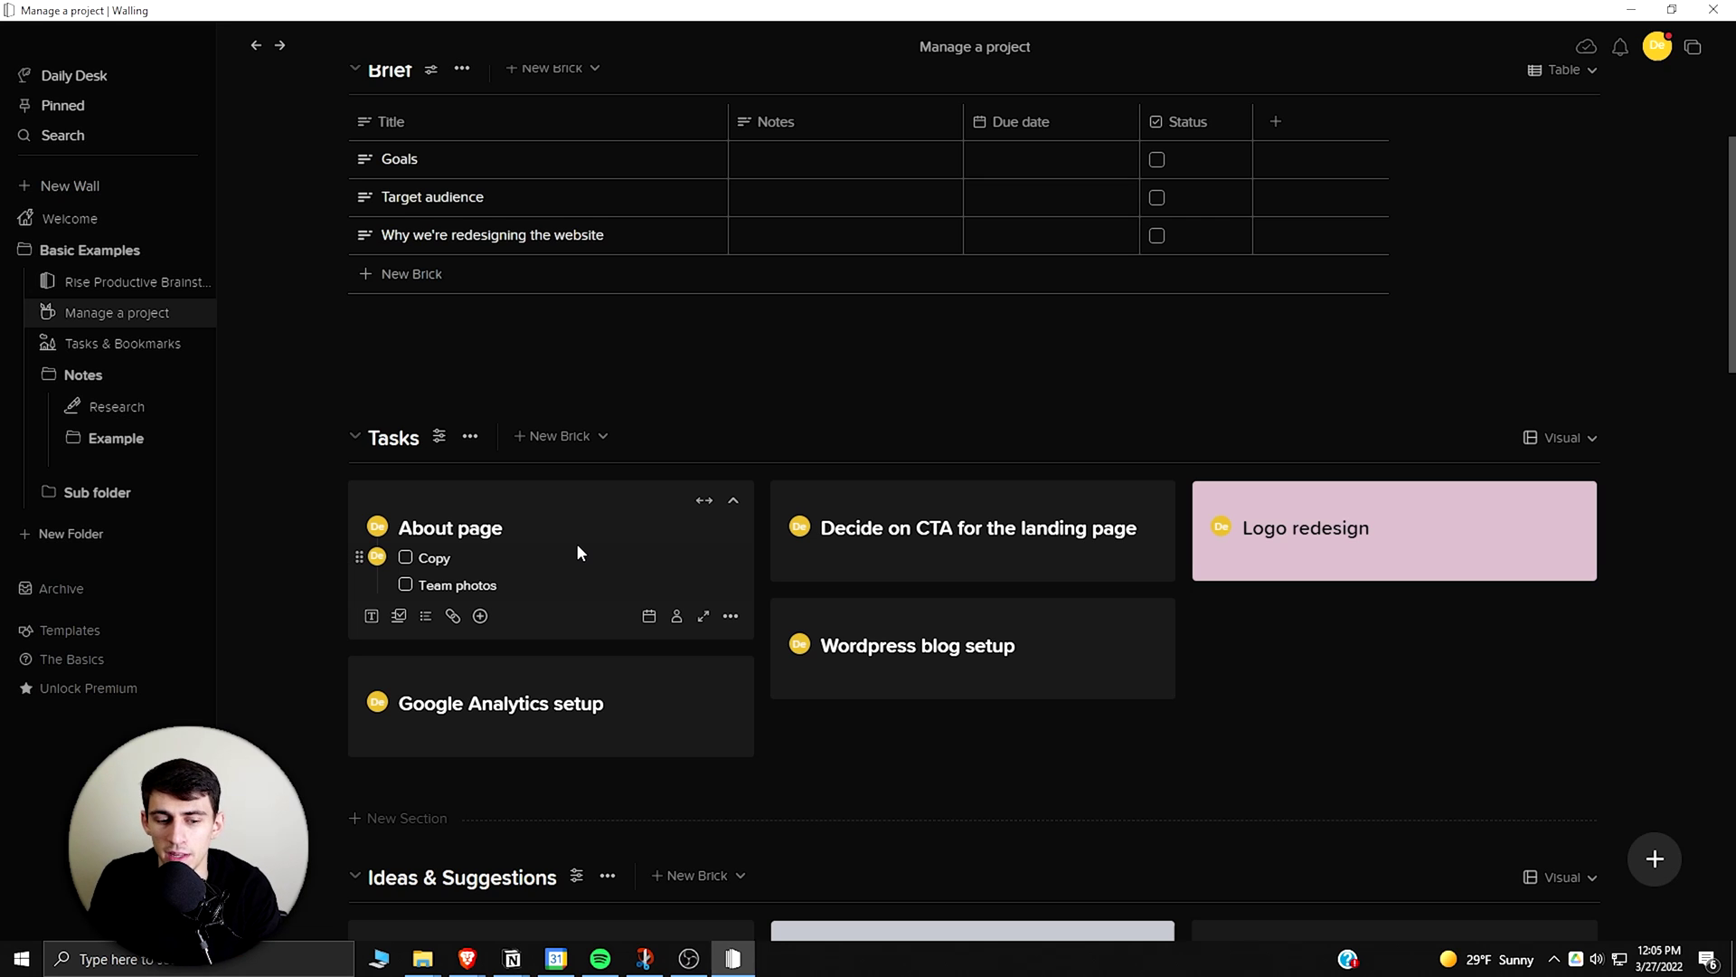
{"action": "scroll", "coordinate": [587, 543], "scroll_direction": "down", "scroll_amount": 1}
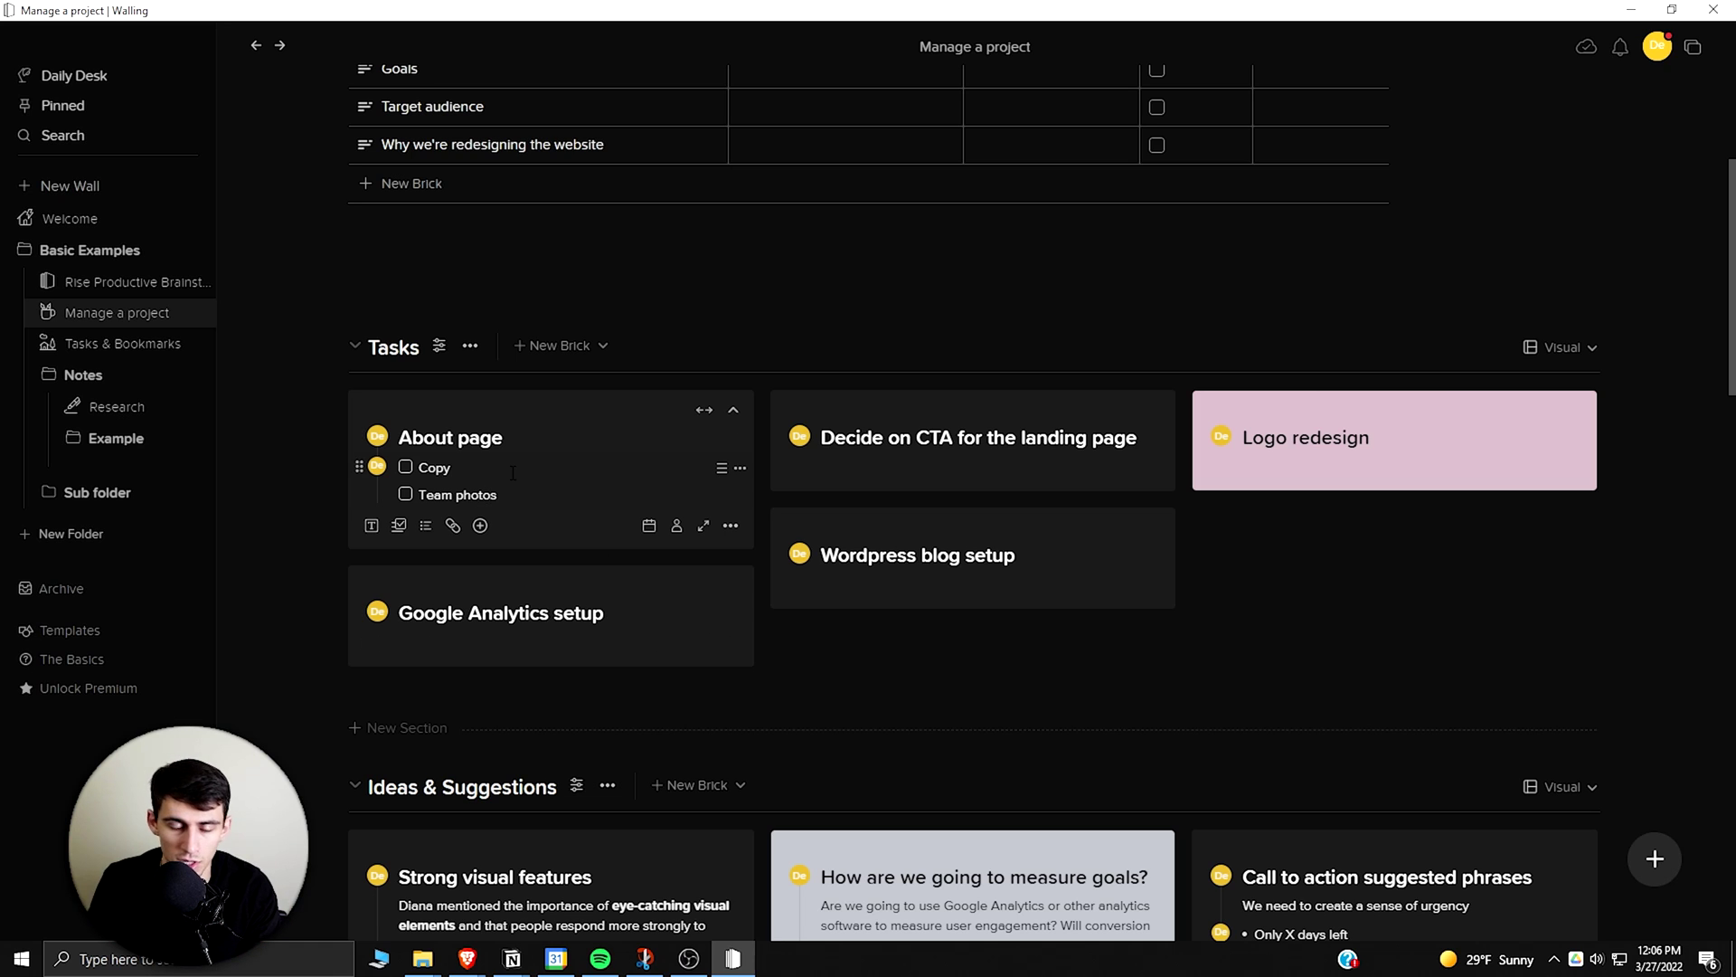
{"action": "scroll", "coordinate": [721, 463], "scroll_direction": "down", "scroll_amount": 6}
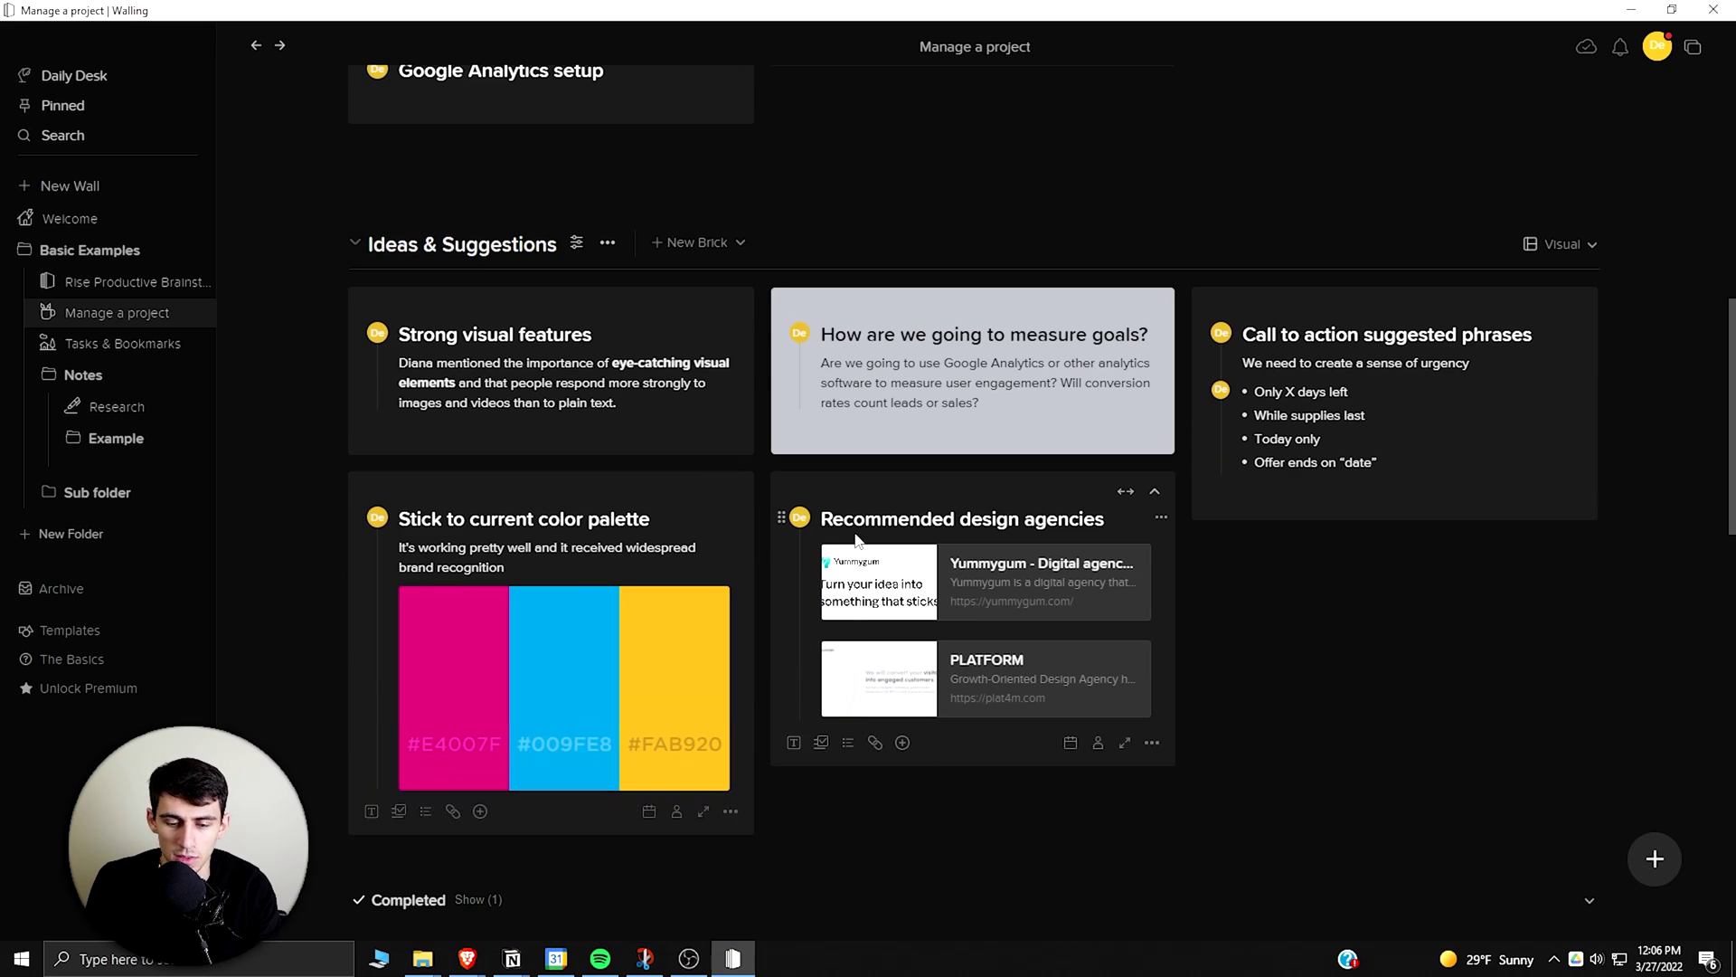